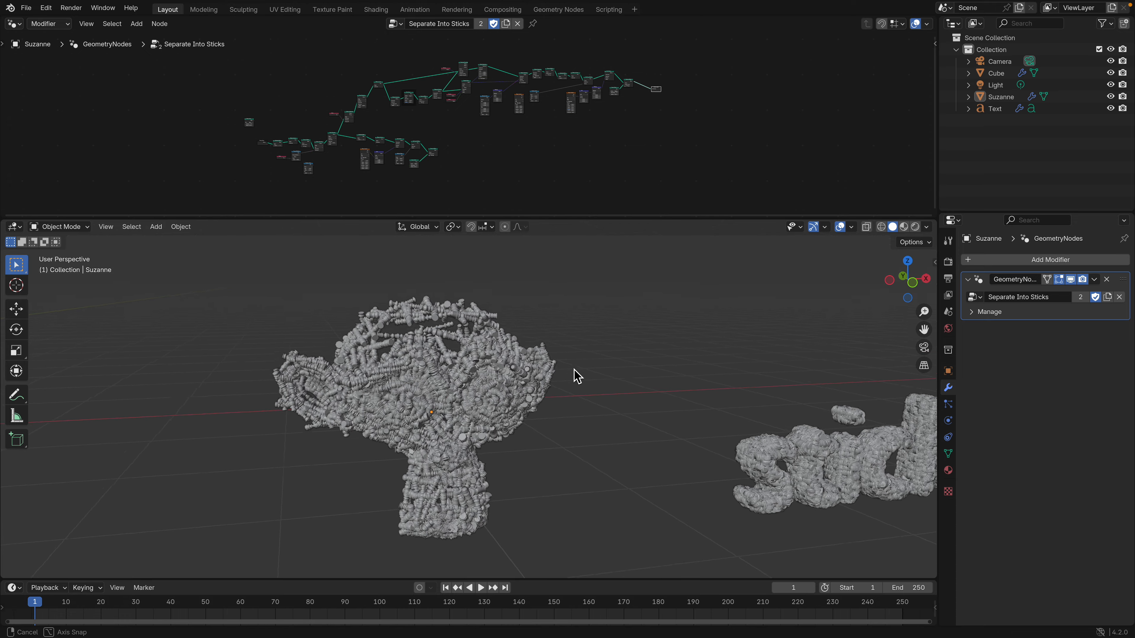
# Examine the thick, ringed sticks forming Suzanne from several angles, along with the Separate Into Sticks node tree
pyautogui.scroll(5, 567, 359)
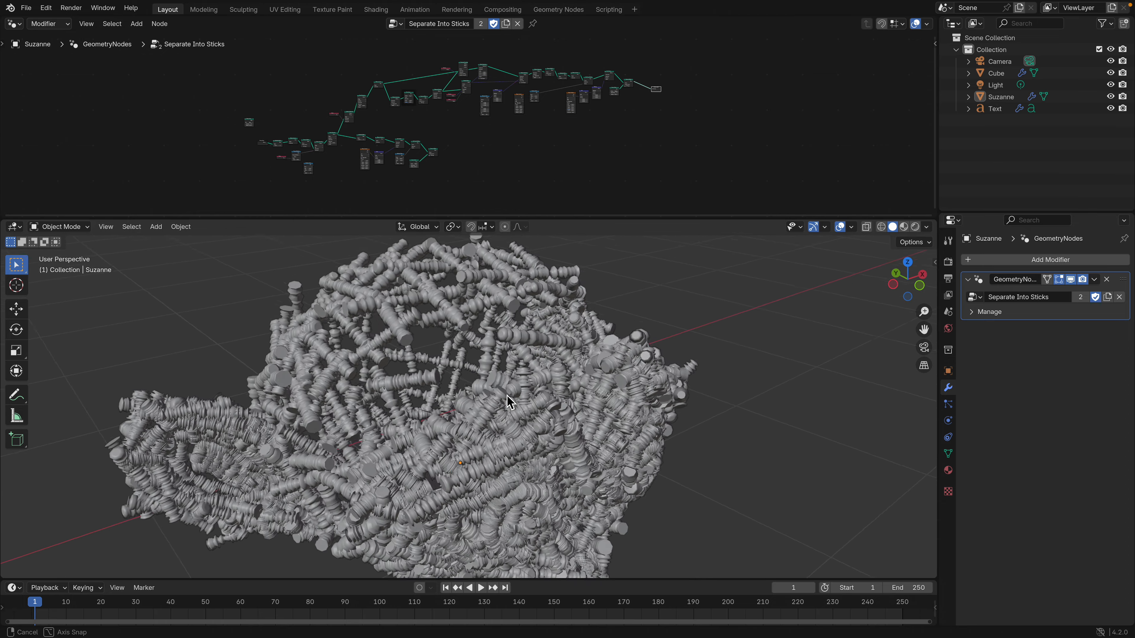
pyautogui.scroll(5, 514, 411)
pyautogui.scroll(-5, 513, 406)
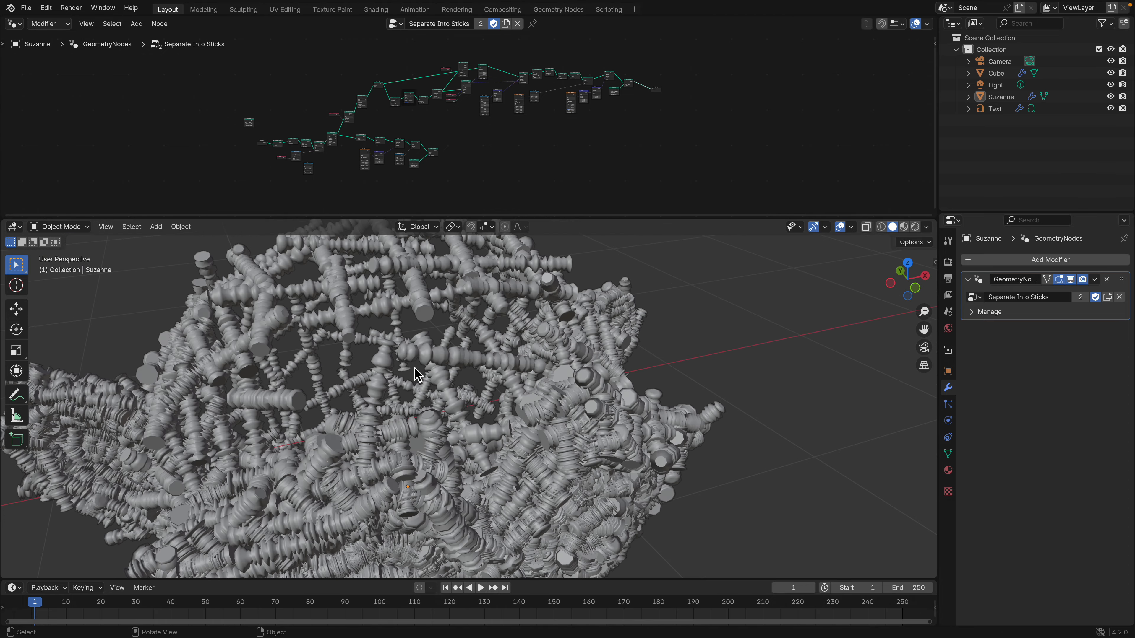
pyautogui.moveTo(418, 358); pyautogui.dragTo(357, 340, button='middle')
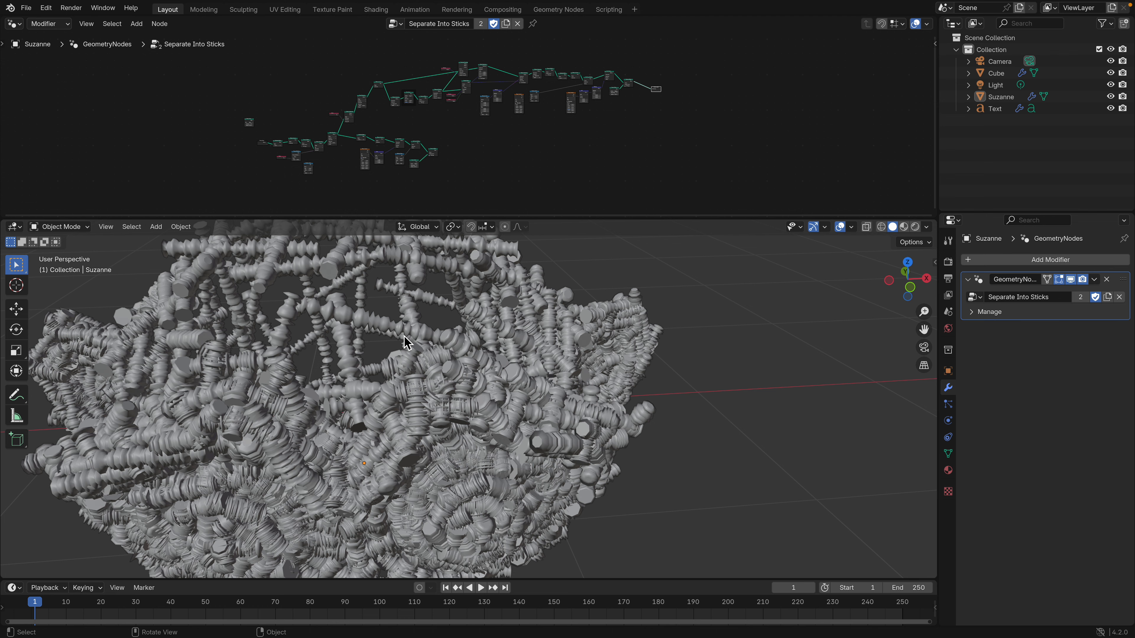
pyautogui.scroll(-5, 415, 346)
pyautogui.scroll(7, 436, 355)
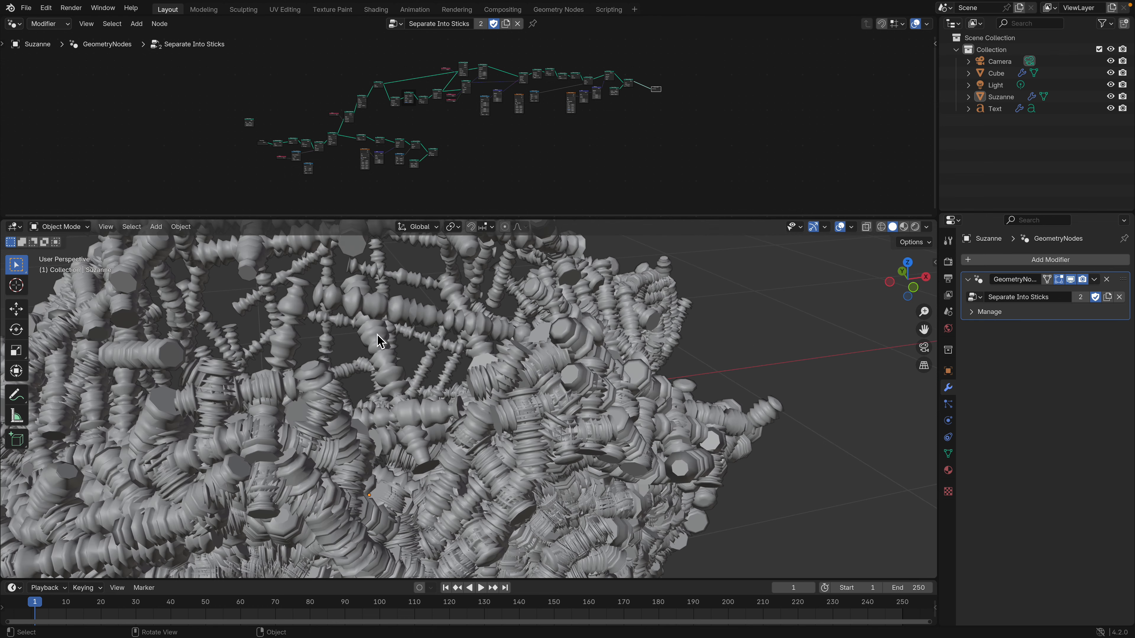
pyautogui.scroll(-5, 438, 342)
pyautogui.moveTo(436, 356); pyautogui.dragTo(413, 345, button='middle')
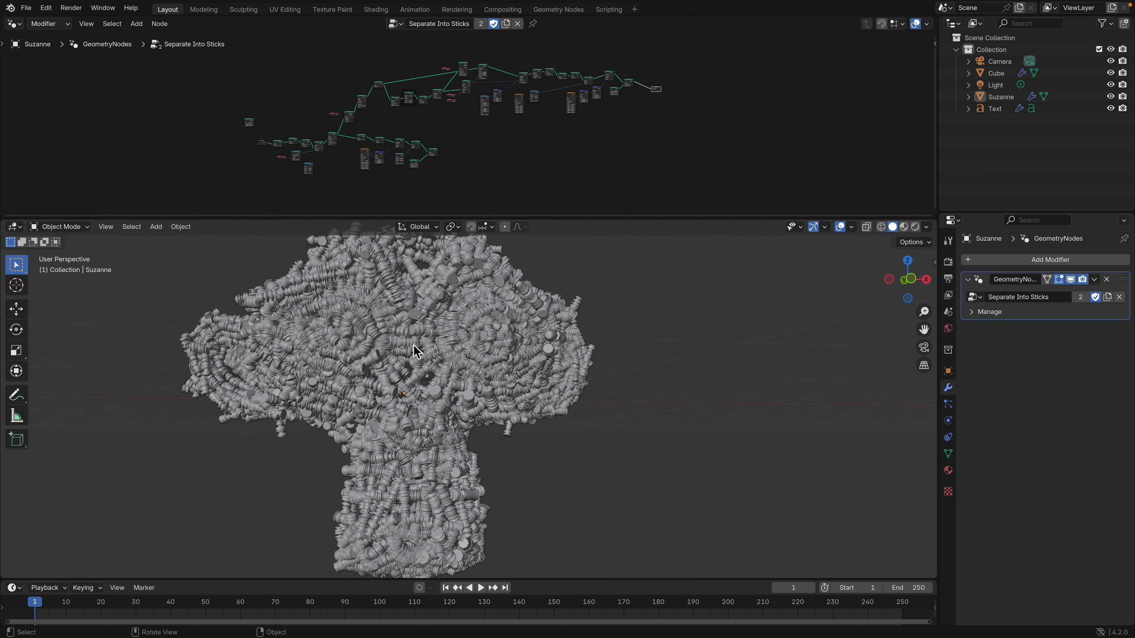
pyautogui.moveTo(492, 220); pyautogui.dragTo(485, 304)
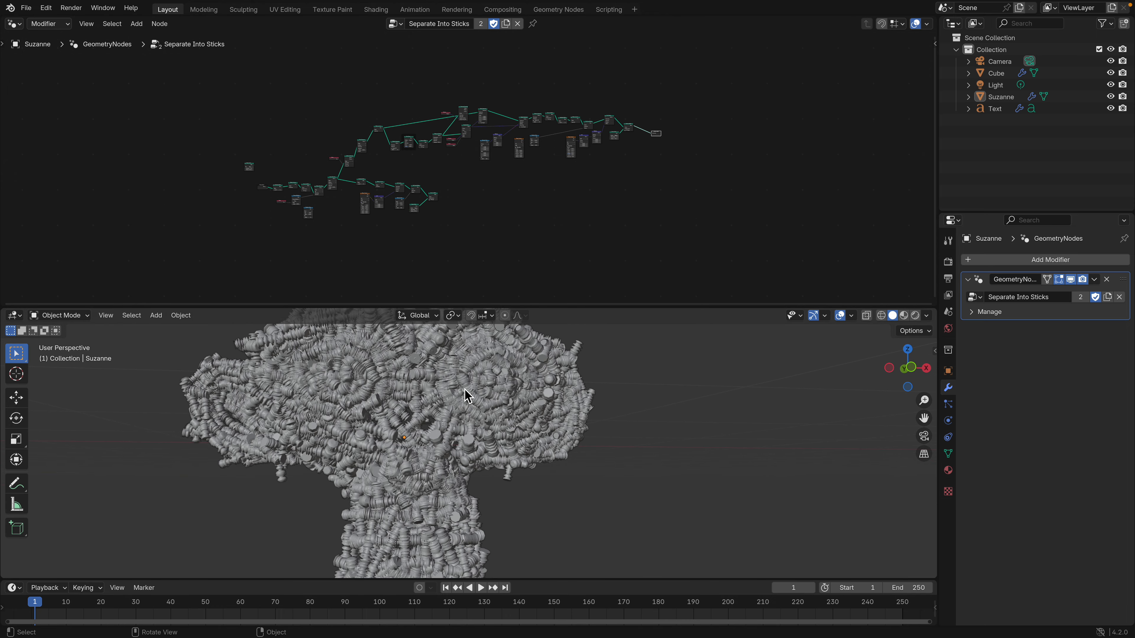
pyautogui.scroll(2, 367, 227)
pyautogui.scroll(1, 366, 227)
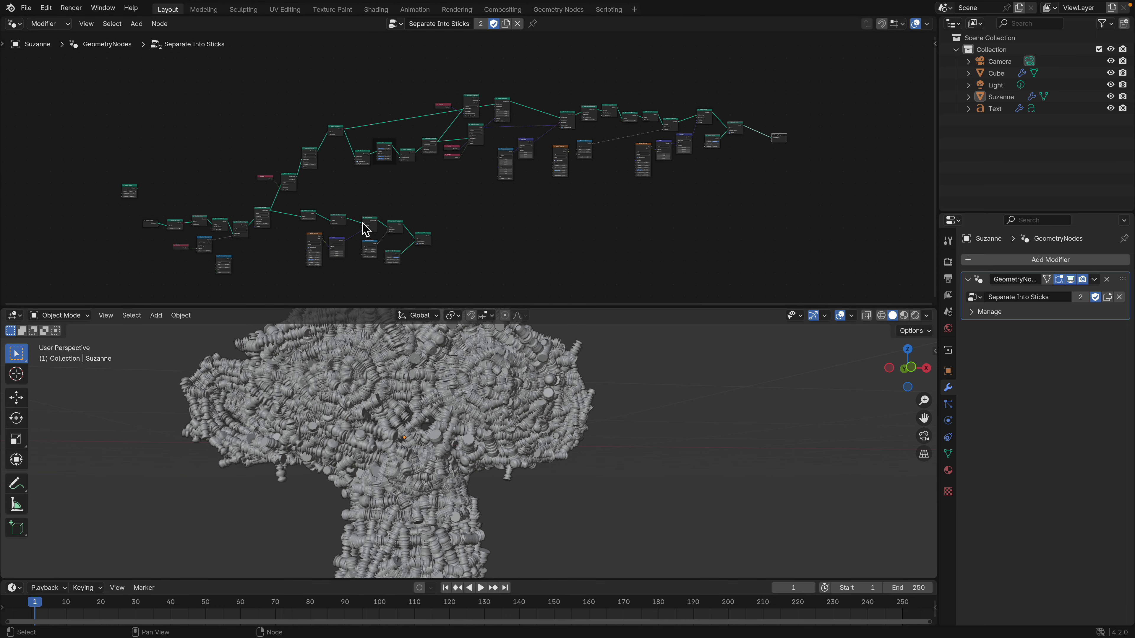
# Open the recently used file inward_002.blend
pyautogui.click(26, 8)
pyautogui.moveTo(71, 45)
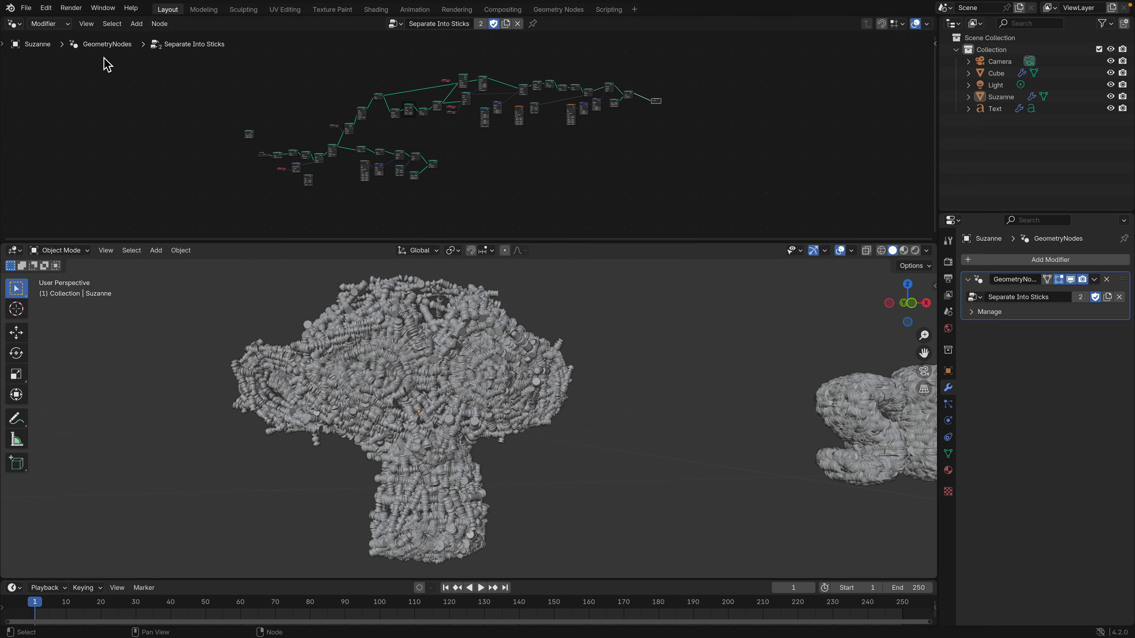
pyautogui.click(26, 7)
pyautogui.moveTo(112, 49)
pyautogui.click(182, 68)
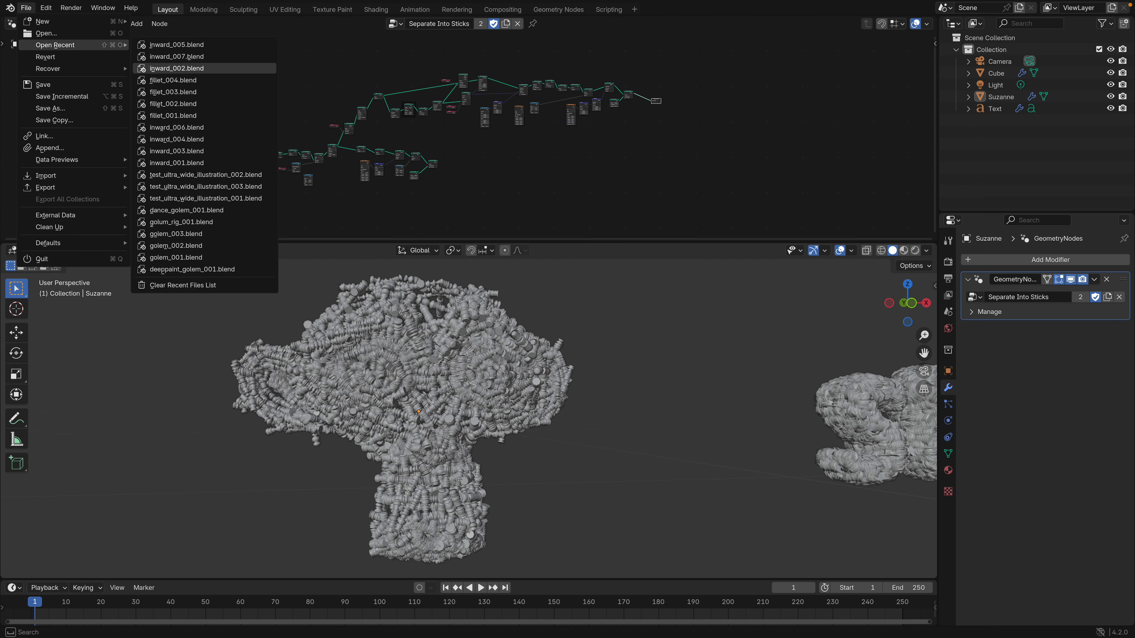
# Enlarge the node editor and examine the thin sticks on Suzanne alongside the node tree that generates them
pyautogui.moveTo(468, 383); pyautogui.dragTo(441, 392, button='middle')
pyautogui.scroll(2, 500, 388)
pyautogui.scroll(-2, 454, 388)
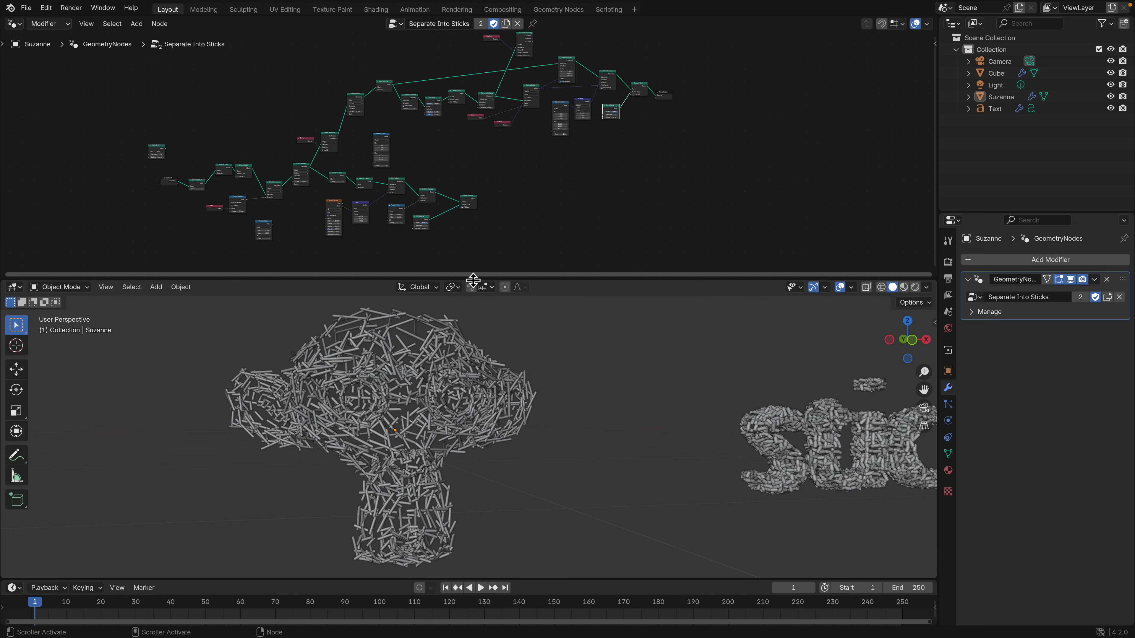
pyautogui.moveTo(473, 280); pyautogui.dragTo(474, 360)
pyautogui.scroll(2, 393, 268)
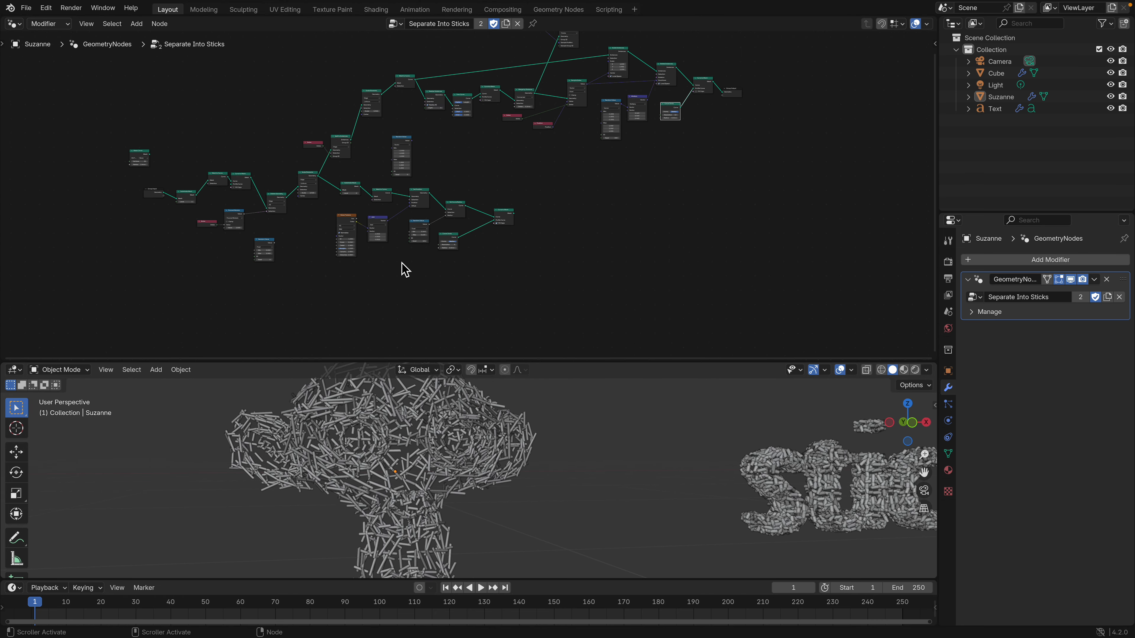
pyautogui.scroll(1, 436, 425)
pyautogui.moveTo(436, 424); pyautogui.dragTo(451, 442, button='middle')
pyautogui.scroll(2, 423, 485)
pyautogui.scroll(-2, 391, 485)
pyautogui.moveTo(391, 485); pyautogui.dragTo(422, 483, button='middle')
pyautogui.scroll(5, 269, 258)
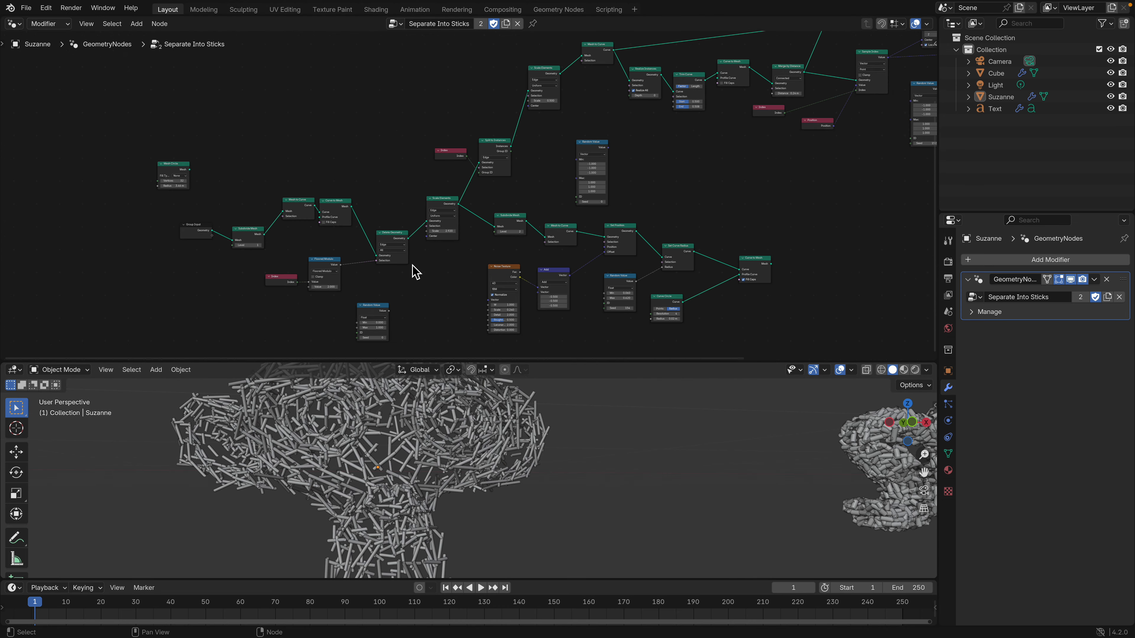
# Try level 0 on the Subdivide Mesh node after Group Input, and return it to level 1
pyautogui.scroll(1, 291, 214)
pyautogui.moveTo(246, 190); pyautogui.dragTo(390, 219, button='middle')
pyautogui.moveTo(217, 248); pyautogui.dragTo(201, 232)
pyautogui.moveTo(276, 254); pyautogui.dragTo(249, 217, button='middle')
pyautogui.click(275, 253)
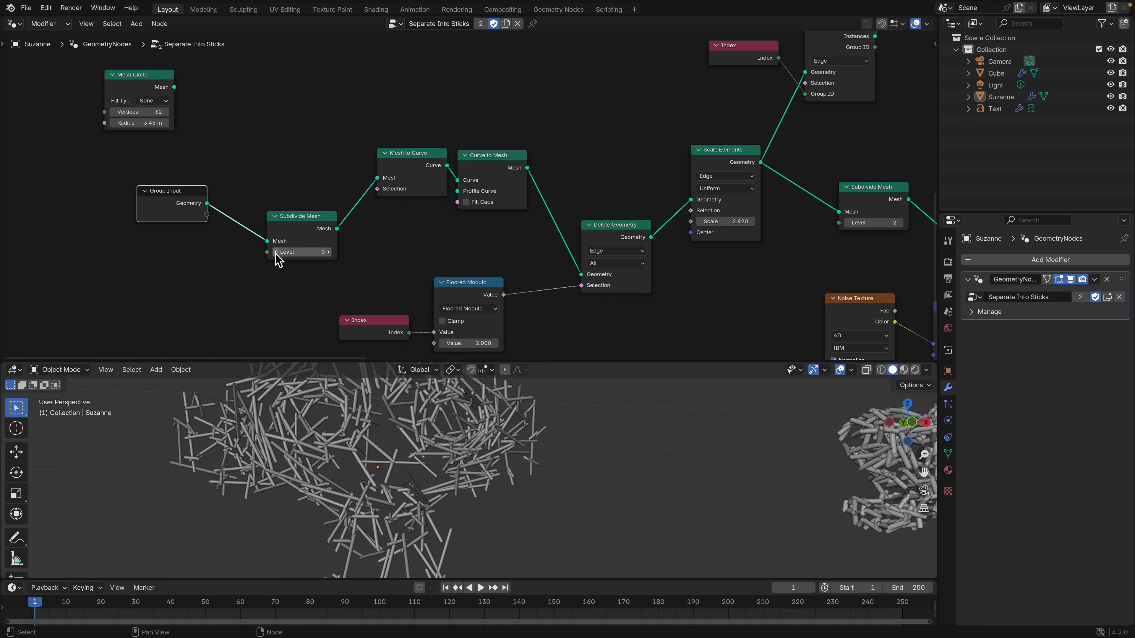
pyautogui.click(323, 257)
pyautogui.write('1')
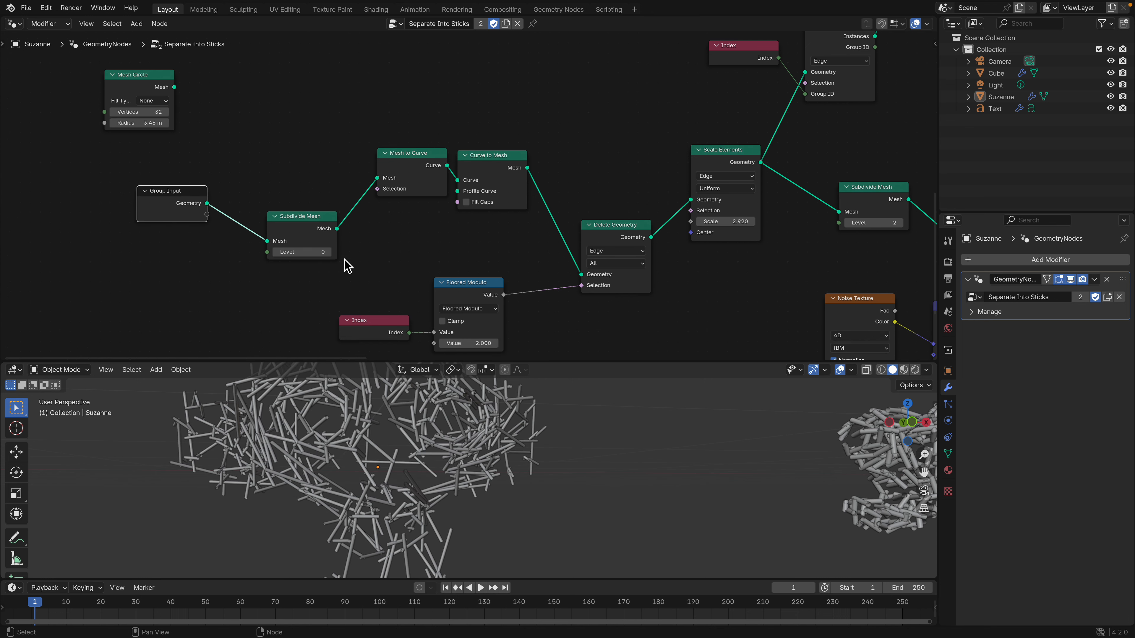
pyautogui.press('Return')
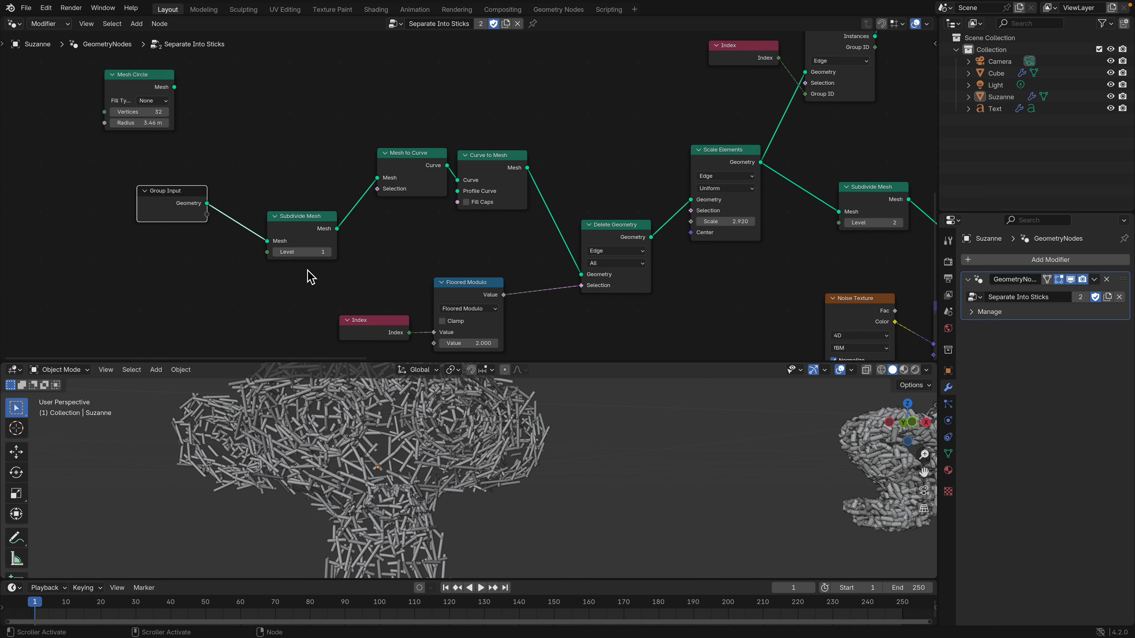
pyautogui.click(276, 252)
pyautogui.click(328, 253)
# Reposition the first Subdivide Mesh, Mesh to Curve and Curve to Mesh nodes slightly within the chain
pyautogui.moveTo(309, 232)
pyautogui.mouseDown()
pyautogui.moveTo(294, 208)
pyautogui.moveTo(289, 237)
pyautogui.mouseUp()
pyautogui.moveTo(377, 192); pyautogui.dragTo(299, 218, button='middle')
pyautogui.scroll(1, 300, 210)
pyautogui.moveTo(304, 187); pyautogui.dragTo(282, 162)
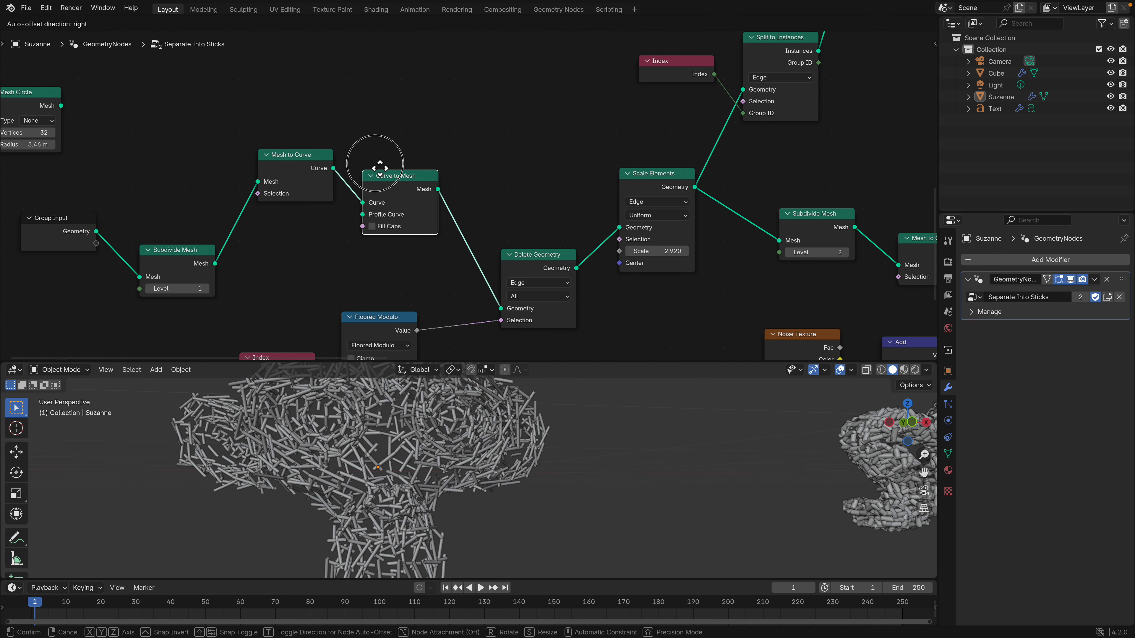
pyautogui.moveTo(383, 186); pyautogui.dragTo(364, 164)
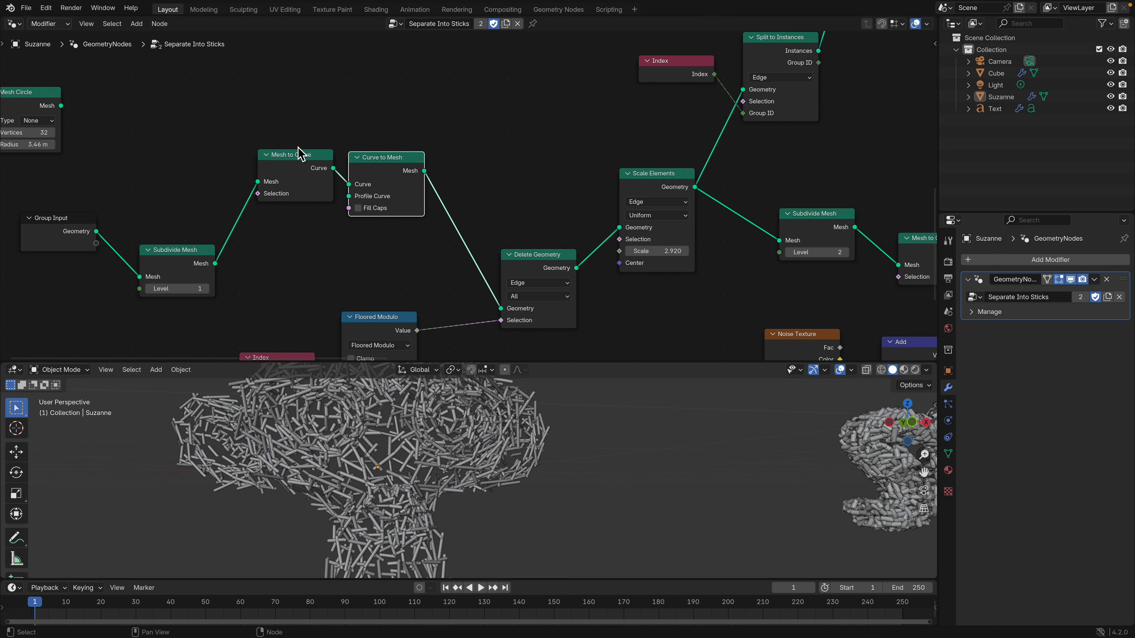
pyautogui.moveTo(383, 157); pyautogui.dragTo(326, 111, button='middle')
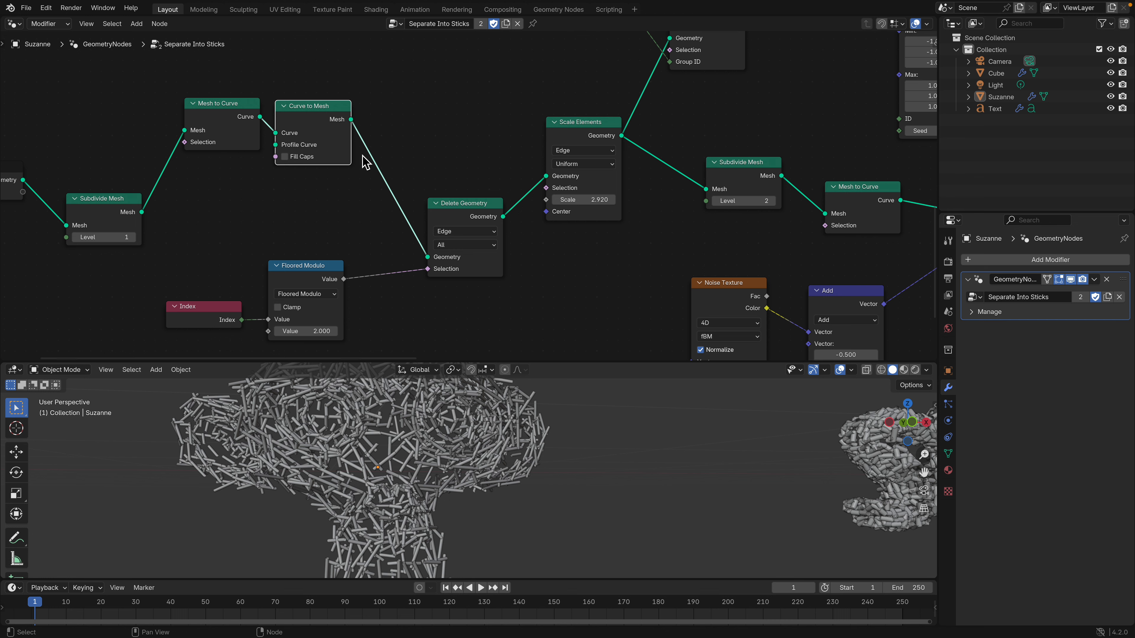
# Move the Delete Geometry node up beside Scale Elements and shift the Floored Modulo node closer beneath it
pyautogui.moveTo(455, 214); pyautogui.dragTo(438, 183)
pyautogui.moveTo(438, 182); pyautogui.dragTo(390, 151, button='middle')
pyautogui.moveTo(383, 135); pyautogui.dragTo(377, 124)
pyautogui.moveTo(265, 223); pyautogui.dragTo(272, 208)
pyautogui.moveTo(289, 222); pyautogui.dragTo(274, 197, button='middle')
# Try the values 3, 4 and 1 on the Floored Modulo node to compare how many edges are deleted
pyautogui.scroll(1, 274, 197)
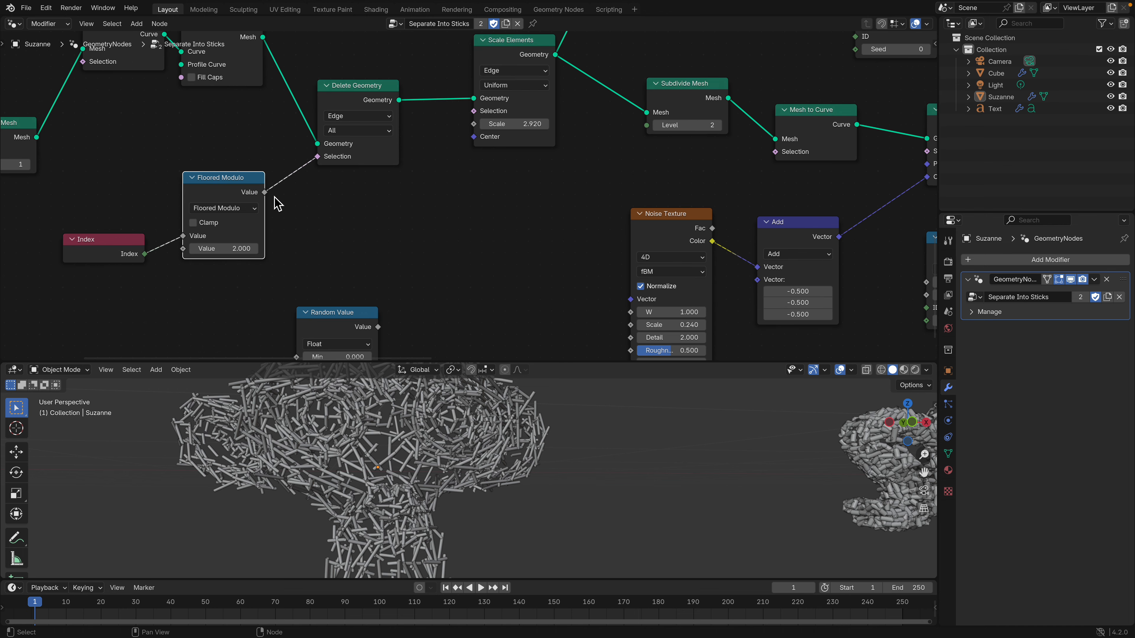
pyautogui.click(245, 250)
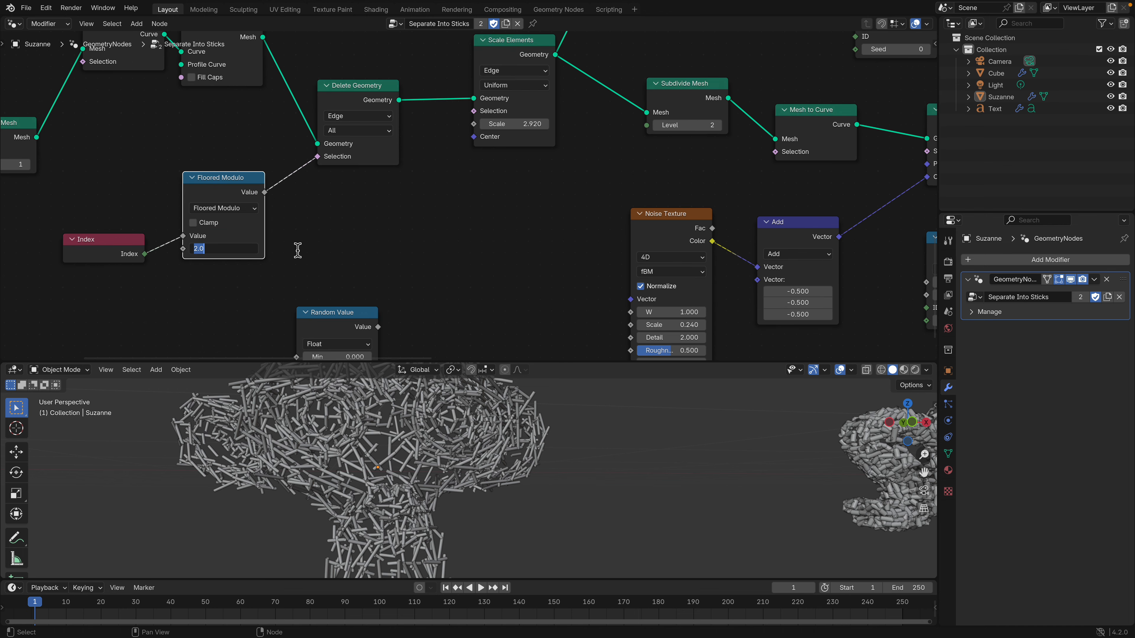
pyautogui.press('Return')
pyautogui.click(245, 252)
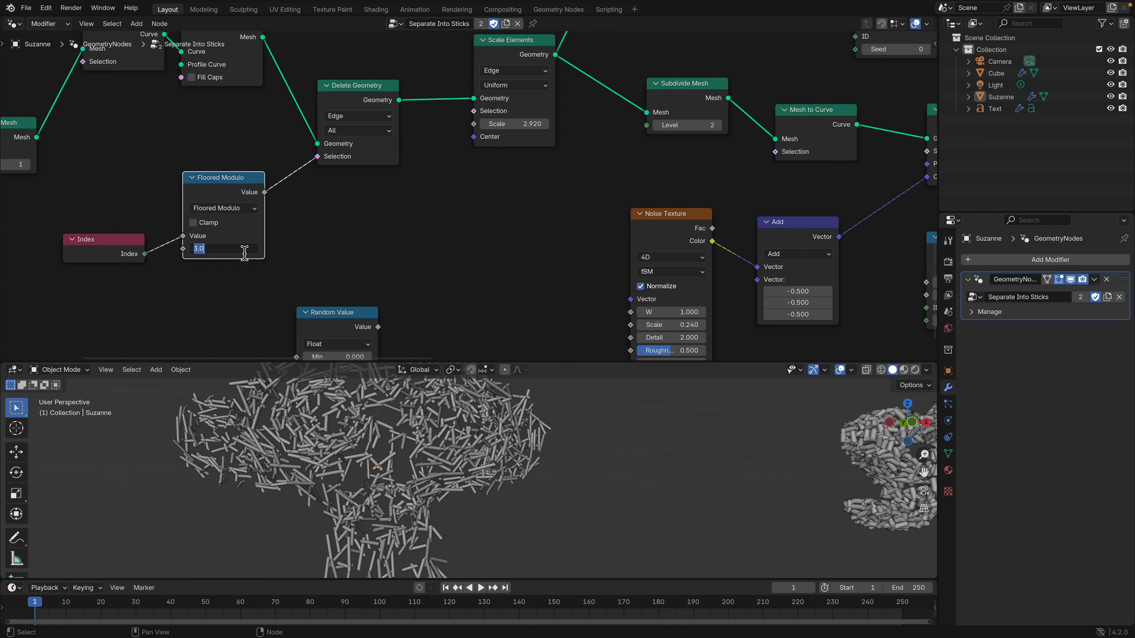
pyautogui.write('4')
pyautogui.press('Return')
pyautogui.click(257, 249)
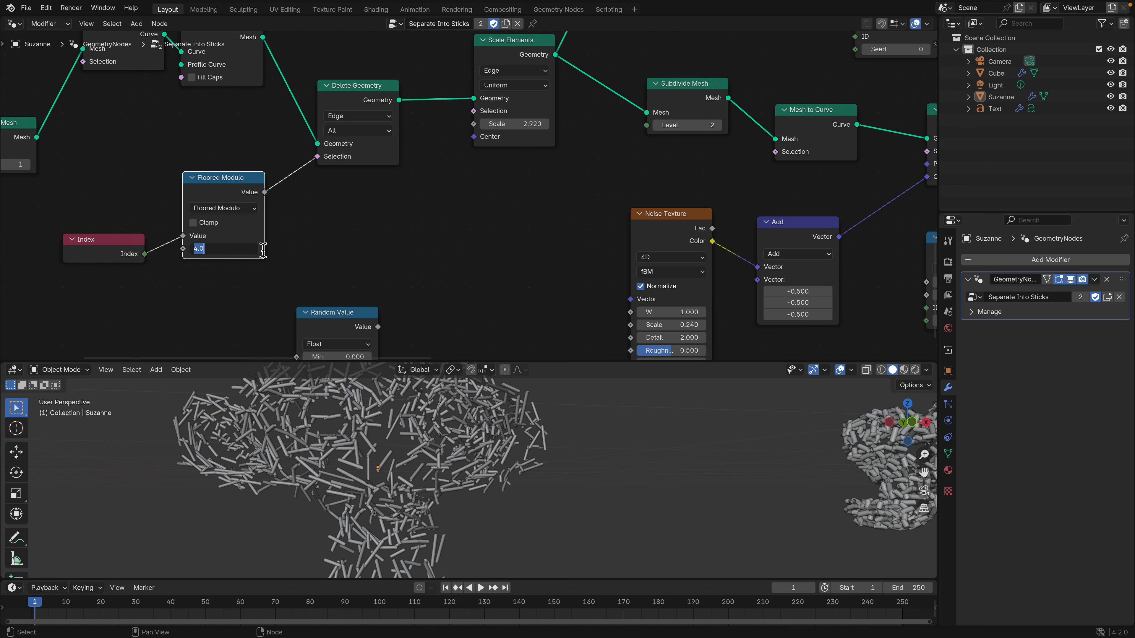
pyautogui.write('1')
pyautogui.press('Return')
# Shrink the node editor to give the 3D viewport more room, and set the Floored Modulo value to 2
pyautogui.scroll(-3, 253, 253)
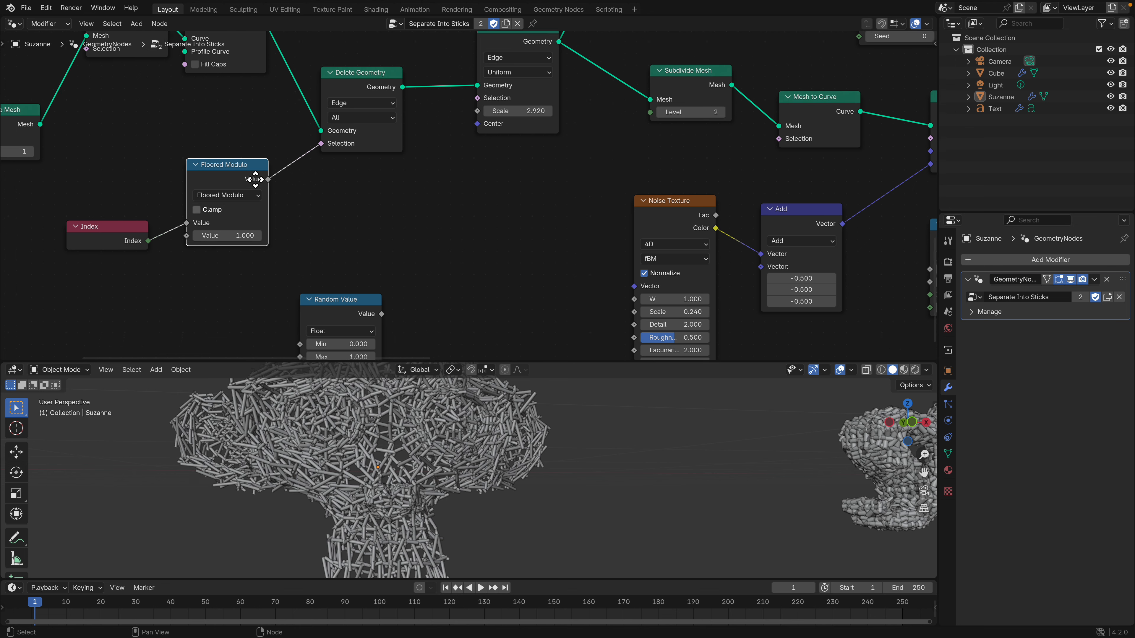
pyautogui.moveTo(377, 362); pyautogui.dragTo(374, 323)
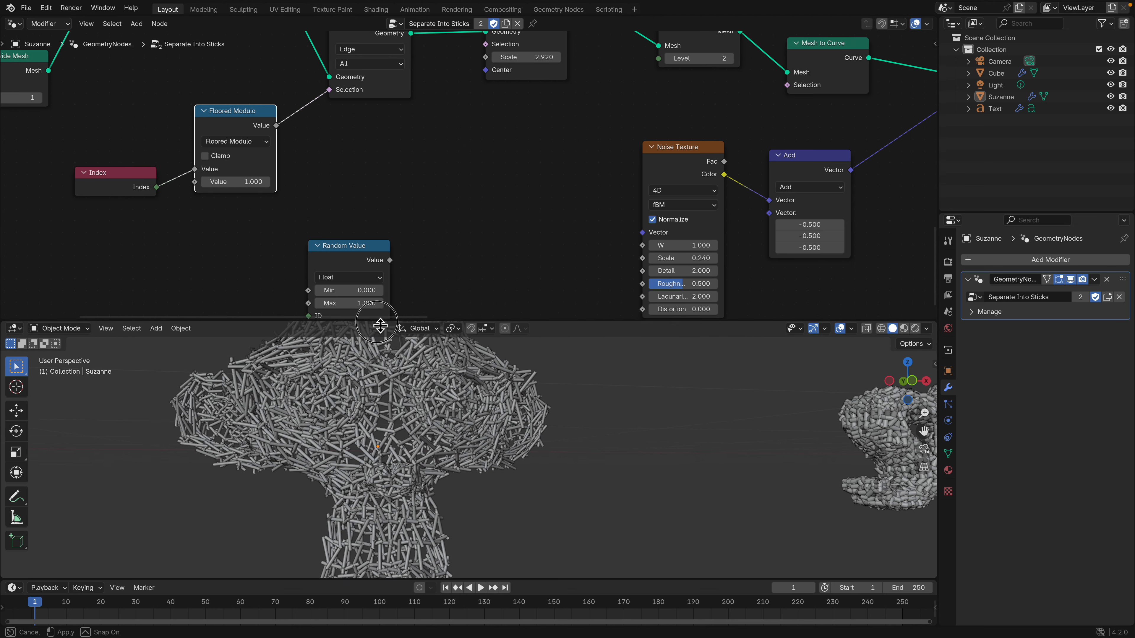
pyautogui.click(245, 184)
pyautogui.write('2')
pyautogui.press('Return')
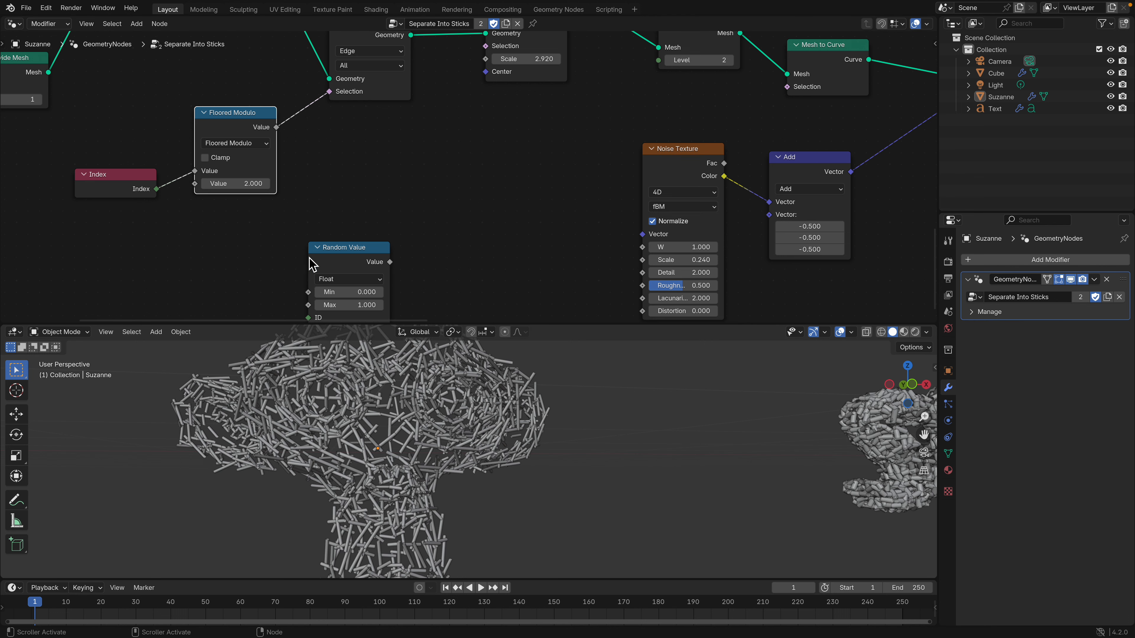
# Examine how the Index and Floored Modulo nodes feed the Delete Geometry selection, and check the resulting sticks on Suzanne
pyautogui.moveTo(335, 195); pyautogui.dragTo(305, 258, button='middle')
pyautogui.moveTo(323, 206); pyautogui.dragTo(315, 234, button='middle')
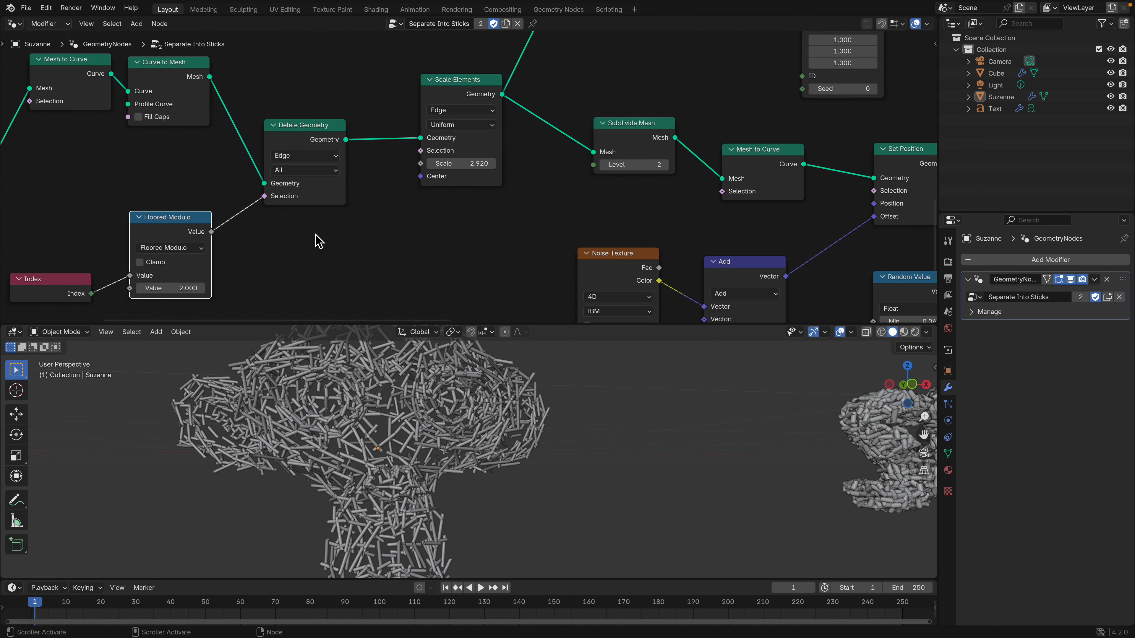
pyautogui.moveTo(349, 370); pyautogui.dragTo(342, 382, button='middle')
pyautogui.moveTo(238, 233); pyautogui.dragTo(268, 208, button='middle')
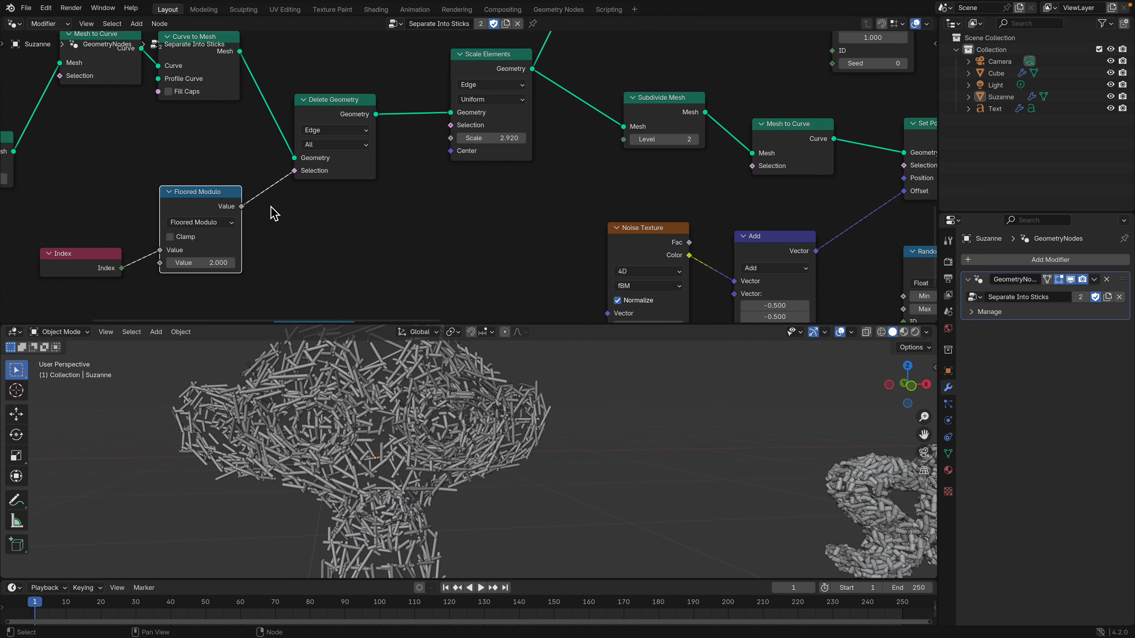
pyautogui.scroll(2, 225, 199)
pyautogui.moveTo(157, 238); pyautogui.dragTo(210, 223, button='middle')
pyautogui.scroll(-1, 219, 214)
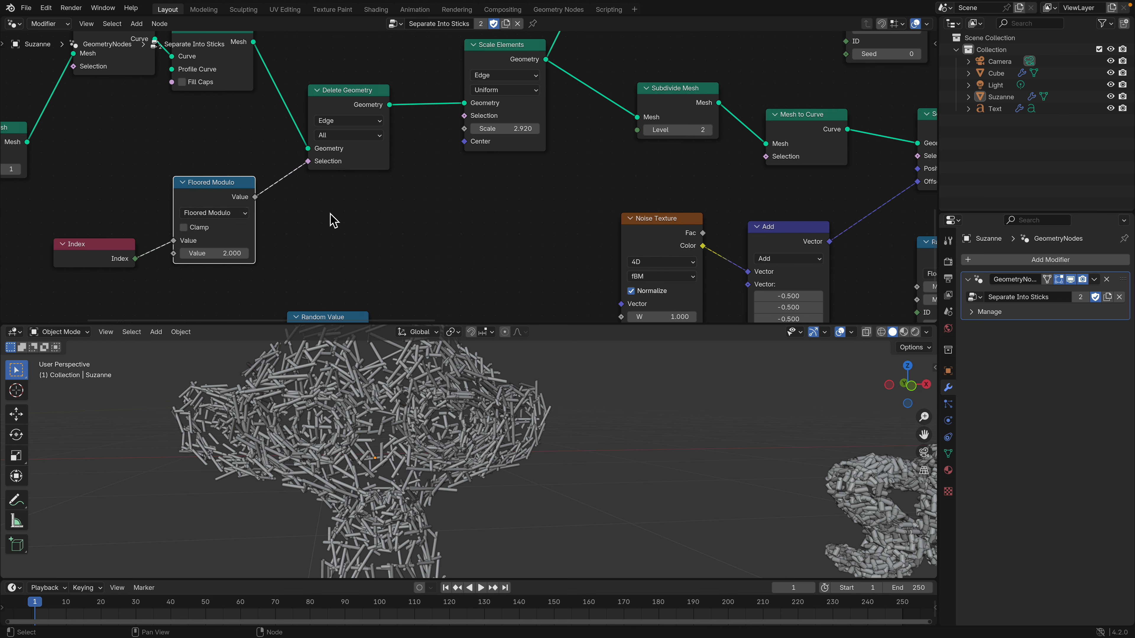
pyautogui.moveTo(353, 225); pyautogui.dragTo(321, 262, button='middle')
pyautogui.moveTo(334, 148); pyautogui.dragTo(292, 182, button='middle')
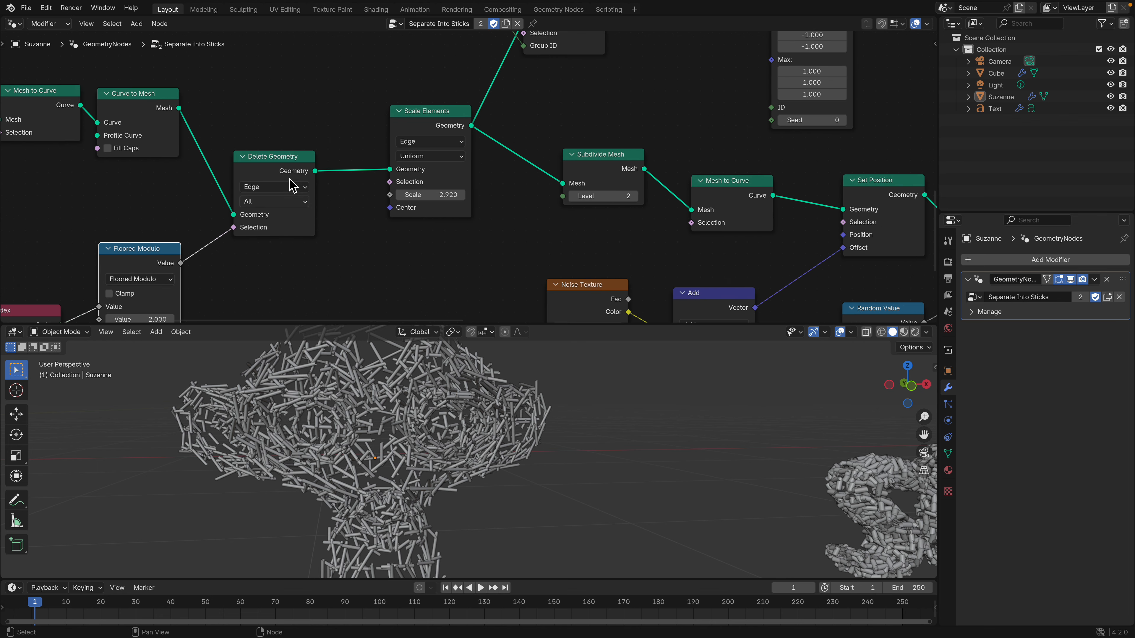
# Nudge the Delete Geometry and Scale Elements nodes, and set the Scale Elements scale to 4 to lengthen the sticks
pyautogui.moveTo(266, 158); pyautogui.dragTo(266, 148)
pyautogui.moveTo(293, 171); pyautogui.dragTo(214, 183, button='middle')
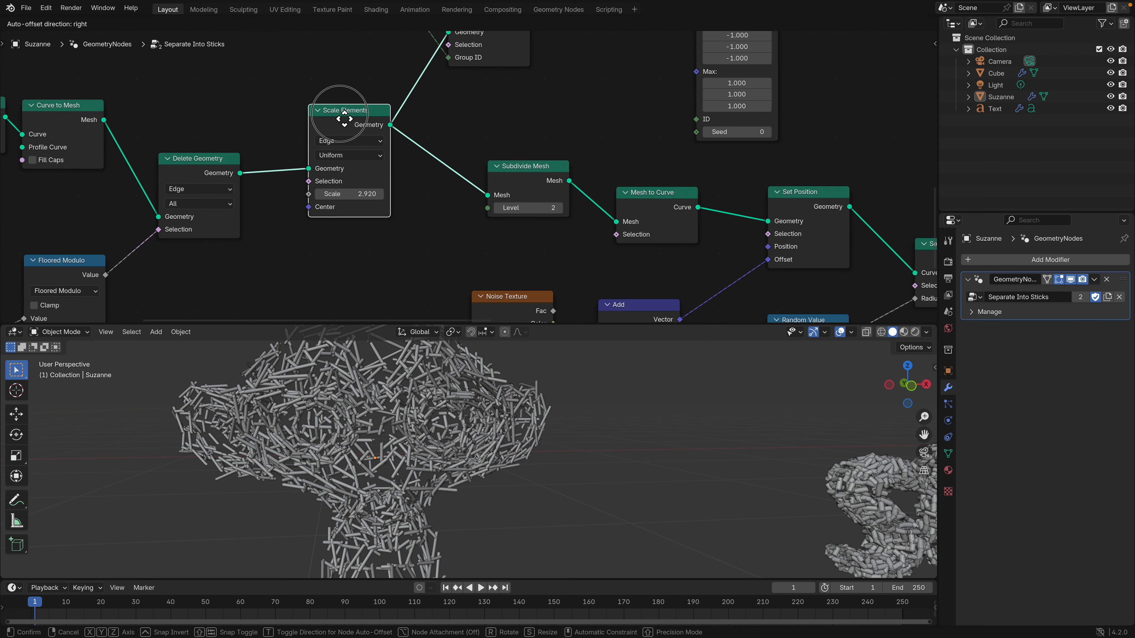
pyautogui.moveTo(349, 130); pyautogui.dragTo(343, 116)
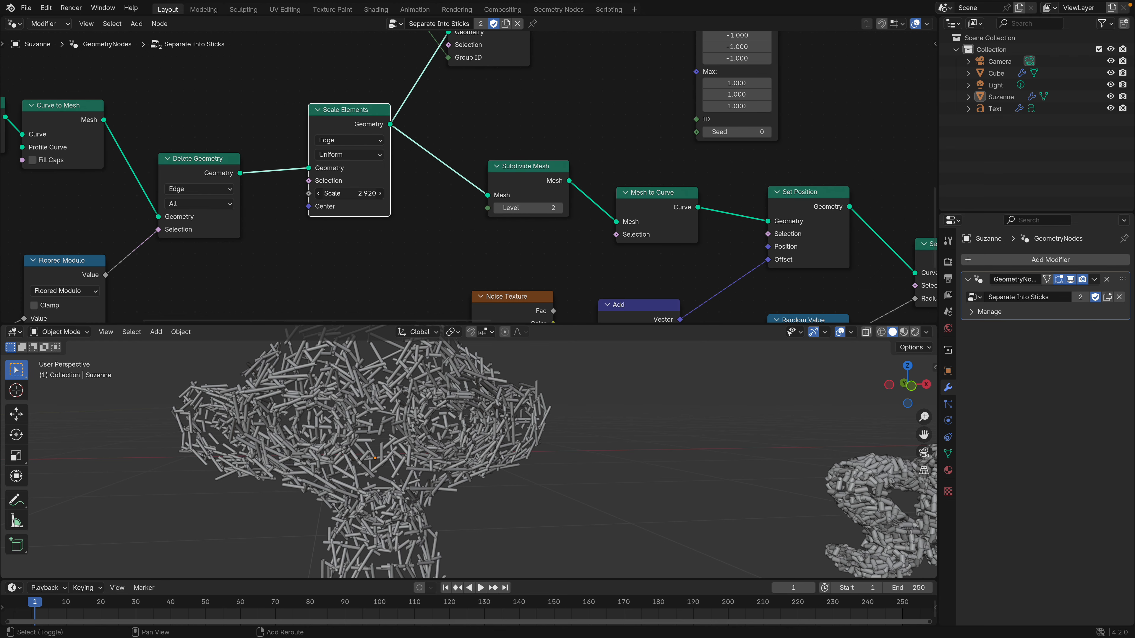
pyautogui.moveTo(349, 193)
pyautogui.mouseDown()
pyautogui.moveTo(378, 192)
pyautogui.moveTo(342, 193)
pyautogui.moveTo(356, 193)
pyautogui.mouseUp()
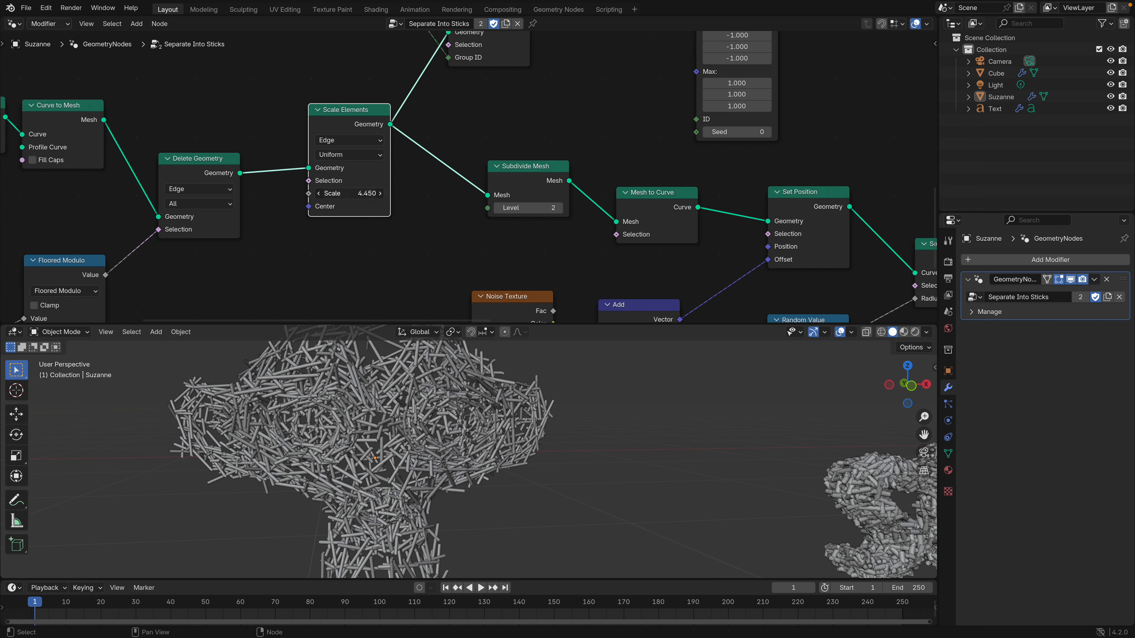
pyautogui.write('4')
pyautogui.press('Return')
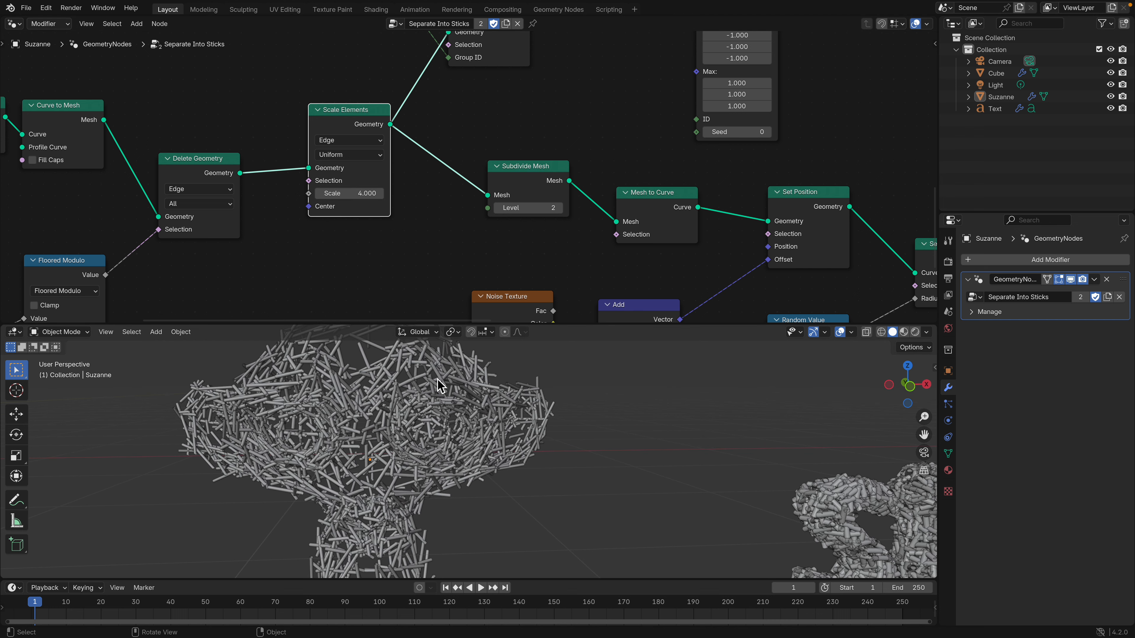
pyautogui.moveTo(441, 426); pyautogui.dragTo(435, 460, button='middle')
# Trace the links from Curve to Mesh to Set Position and shift the Subdivide Mesh and Mesh to Curve nodes slightly up
pyautogui.moveTo(377, 179); pyautogui.dragTo(363, 219, button='middle')
pyautogui.moveTo(276, 217); pyautogui.dragTo(282, 263, button='middle')
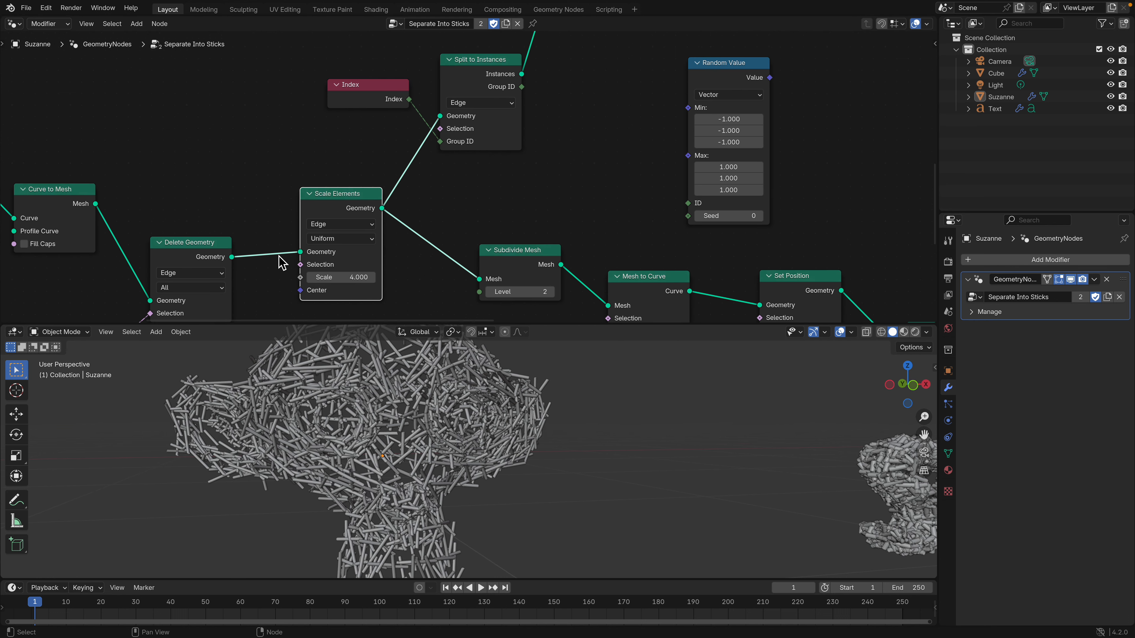
pyautogui.moveTo(398, 250); pyautogui.dragTo(255, 165, button='middle')
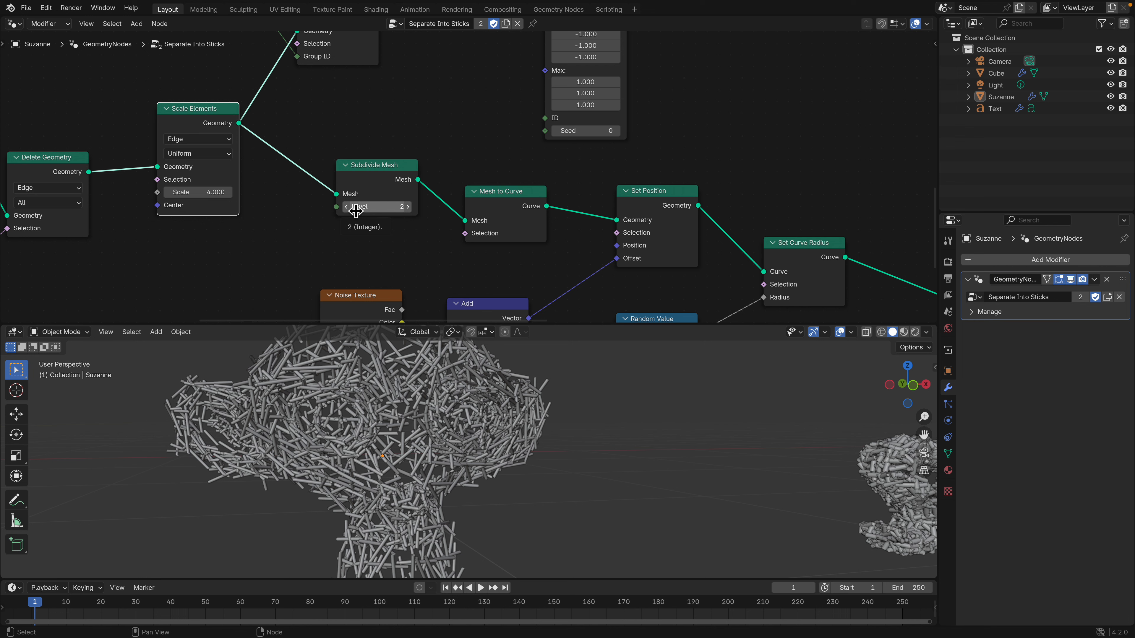
pyautogui.moveTo(193, 121); pyautogui.dragTo(392, 141, button='middle')
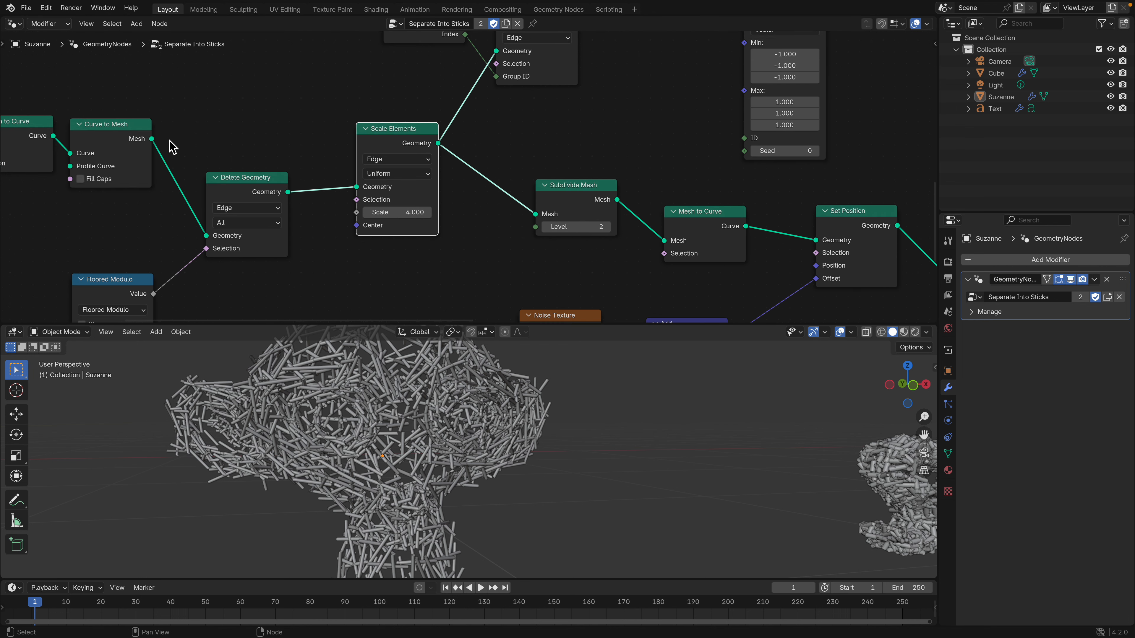
pyautogui.moveTo(357, 151); pyautogui.dragTo(261, 187, button='middle')
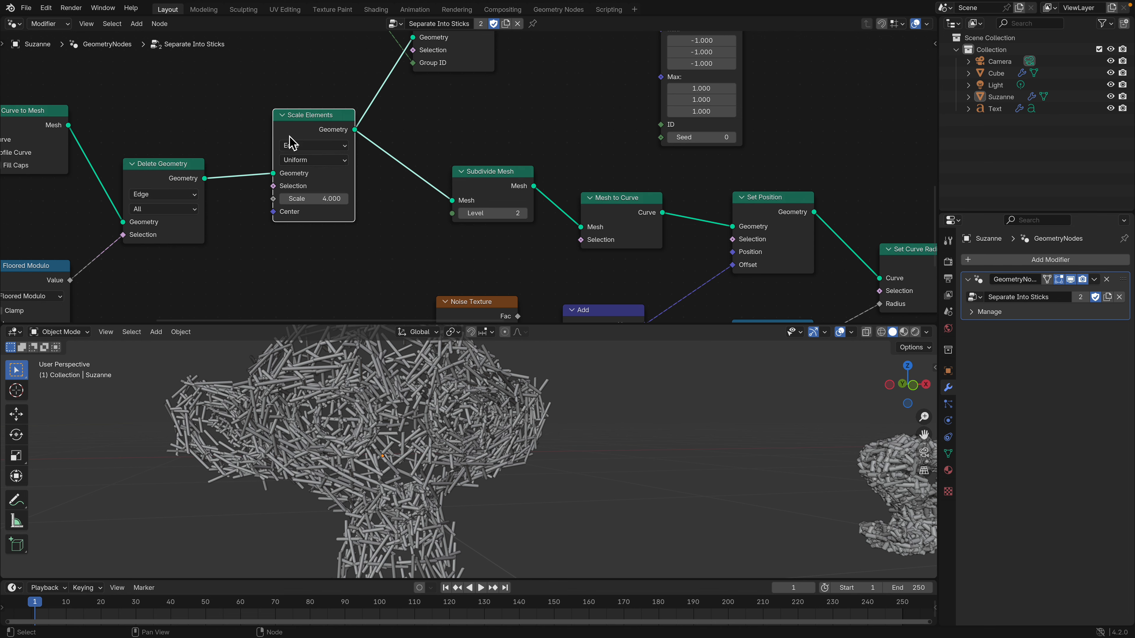
pyautogui.moveTo(381, 201); pyautogui.dragTo(188, 176, button='middle')
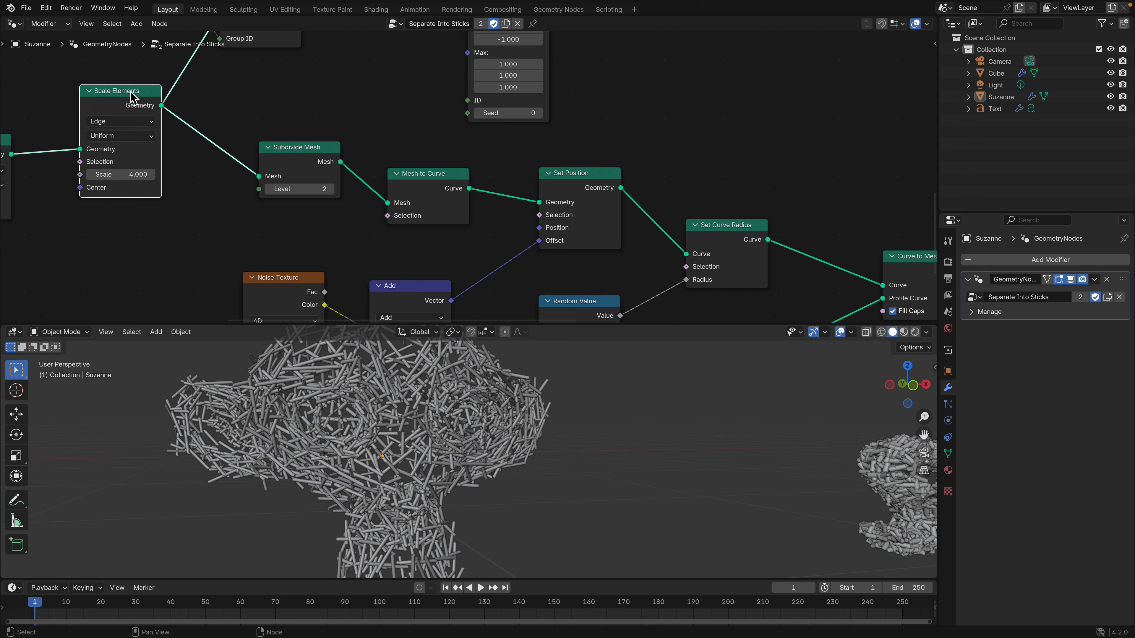
pyautogui.moveTo(292, 157); pyautogui.dragTo(285, 153)
pyautogui.keyDown('ctrl'); pyautogui.hscroll(3, 308, 158); pyautogui.keyUp('ctrl')
pyautogui.moveTo(390, 185); pyautogui.dragTo(382, 176)
# Try a lower Subdivide Mesh level, restore it to 2, and check the sticks on Suzanne
pyautogui.click(222, 186)
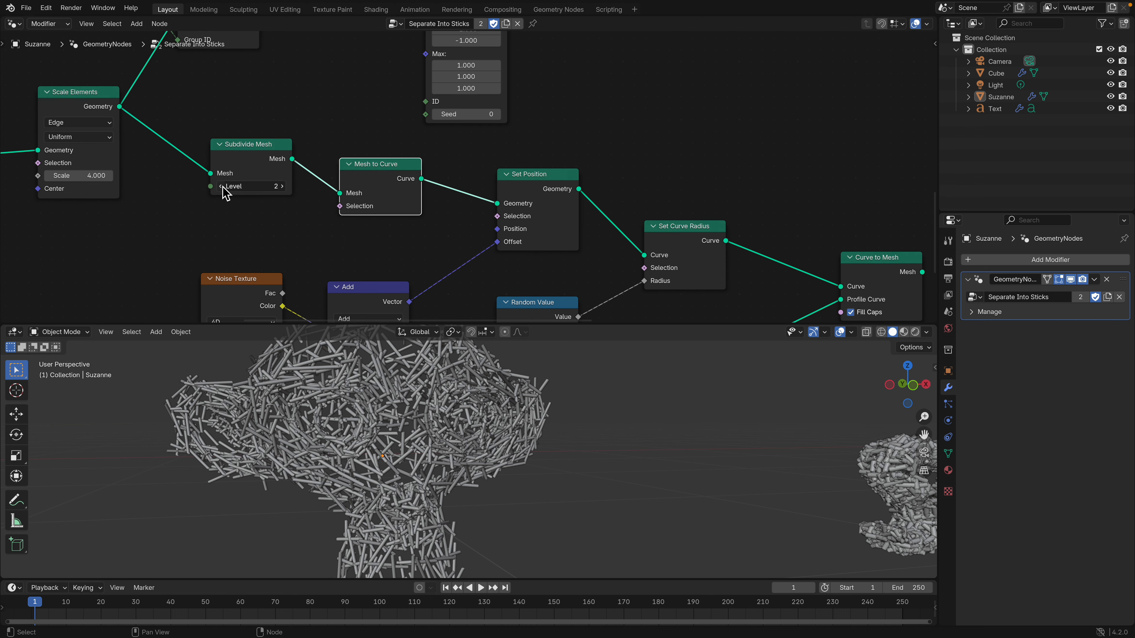
pyautogui.click(282, 187)
pyautogui.moveTo(181, 144); pyautogui.dragTo(181, 150, button='middle')
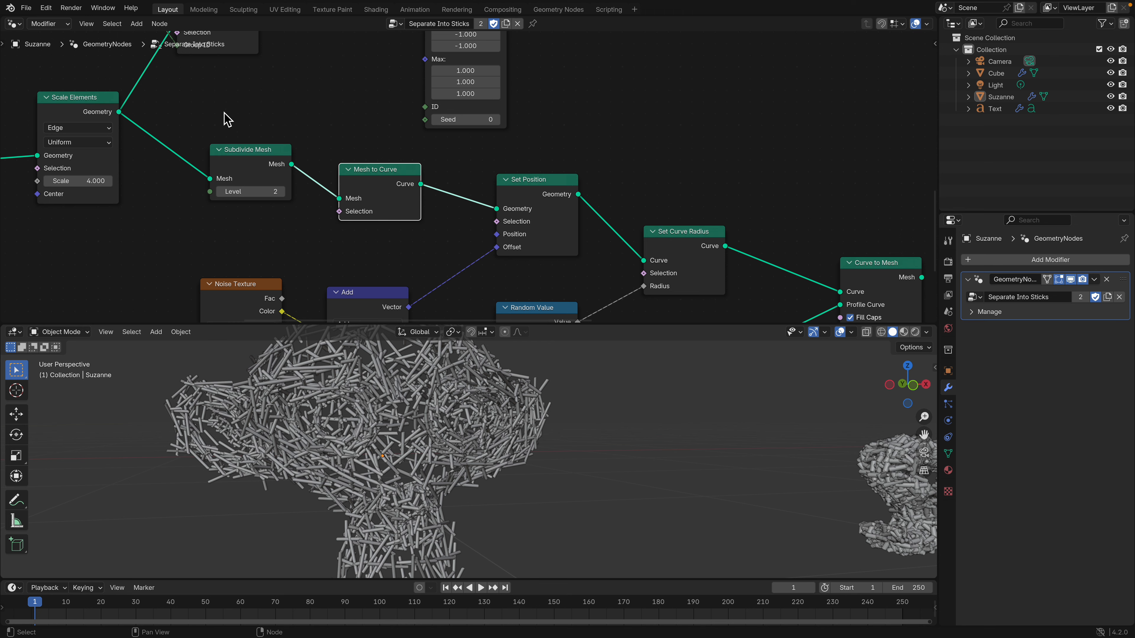
pyautogui.scroll(-2, 363, 407)
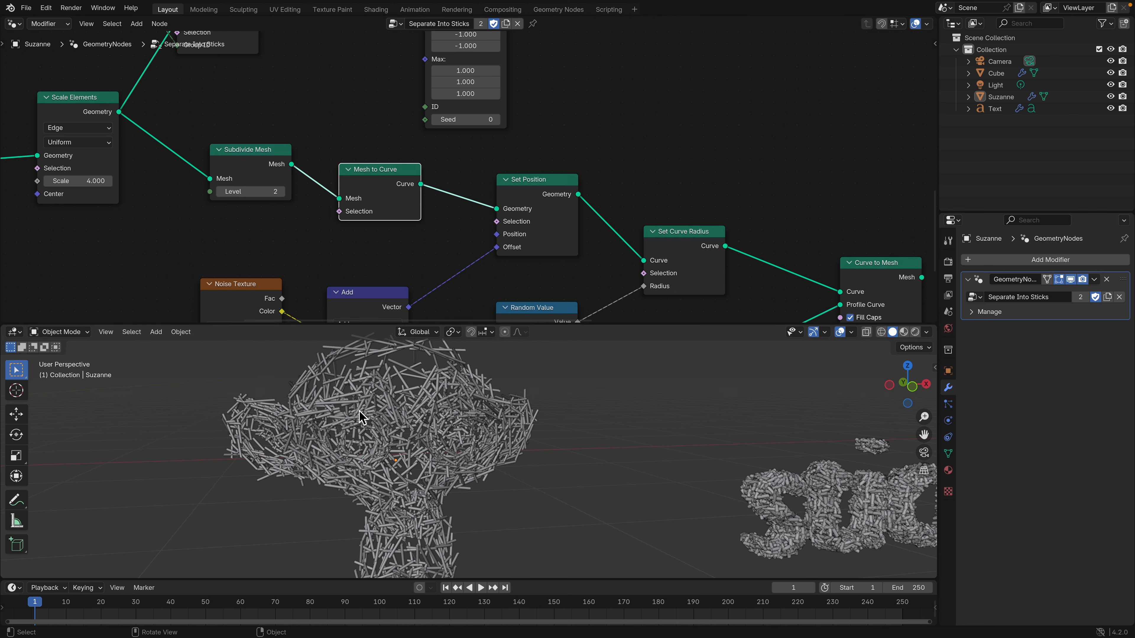
pyautogui.scroll(4, 401, 444)
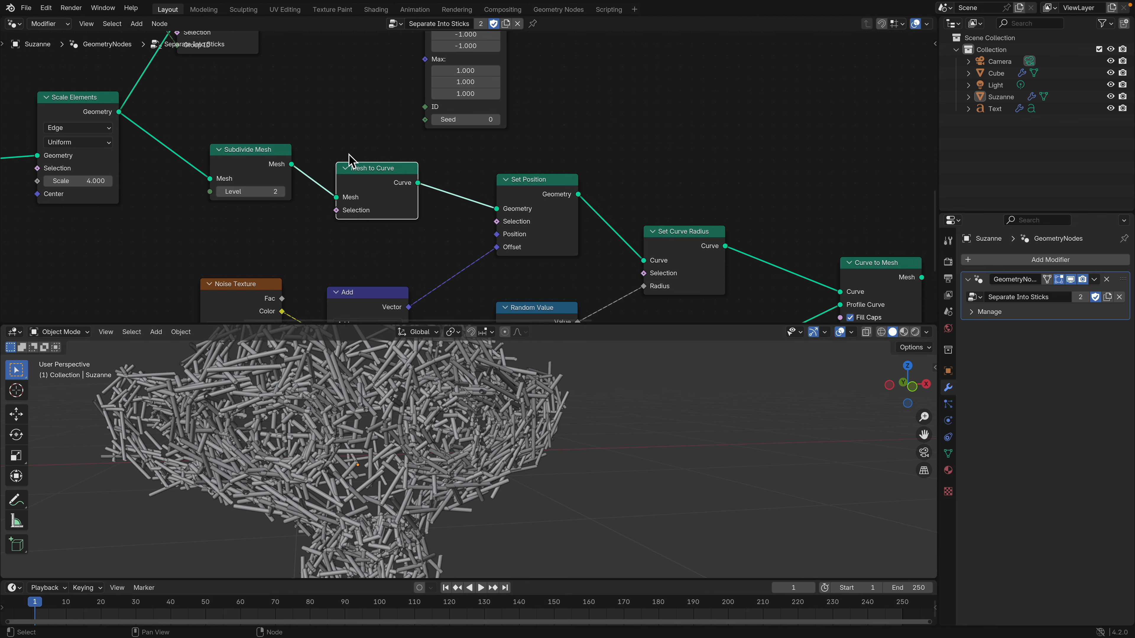
# Examine the Mesh to Curve and Set Position branch, including the Noise Texture and Add nodes that drive the offset
pyautogui.moveTo(353, 170); pyautogui.dragTo(308, 172, button='middle')
pyautogui.moveTo(338, 172); pyautogui.dragTo(358, 163)
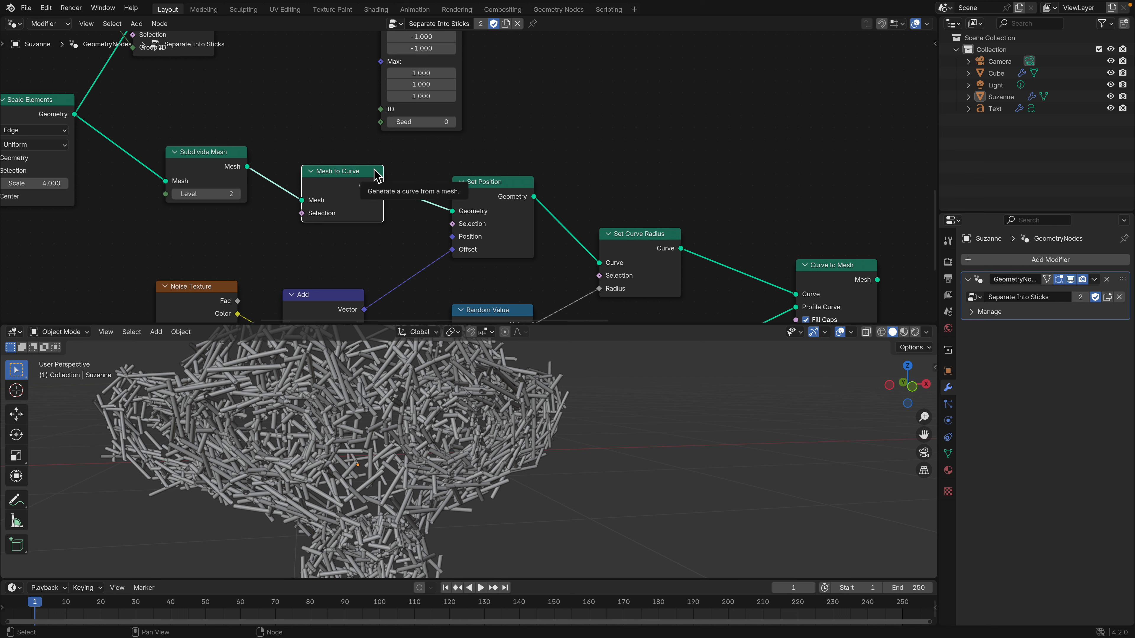
pyautogui.moveTo(390, 190); pyautogui.dragTo(380, 162, button='middle')
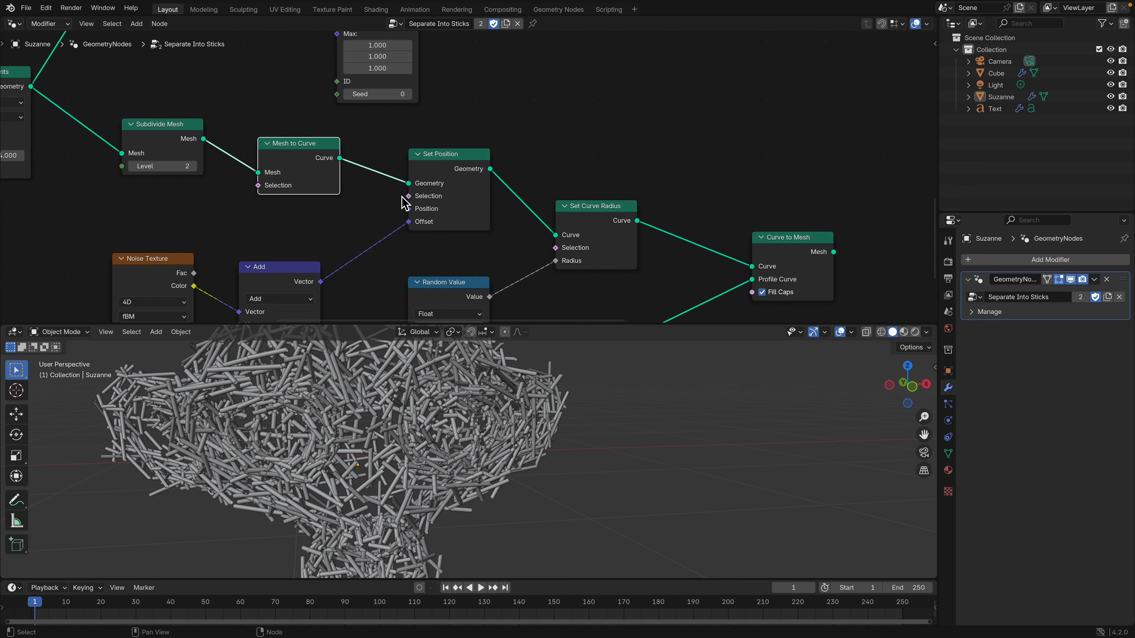
pyautogui.click(438, 154)
pyautogui.scroll(-2, 438, 154)
pyautogui.moveTo(408, 122); pyautogui.dragTo(476, 246, button='middle')
pyautogui.moveTo(420, 189); pyautogui.dragTo(429, 224, button='middle')
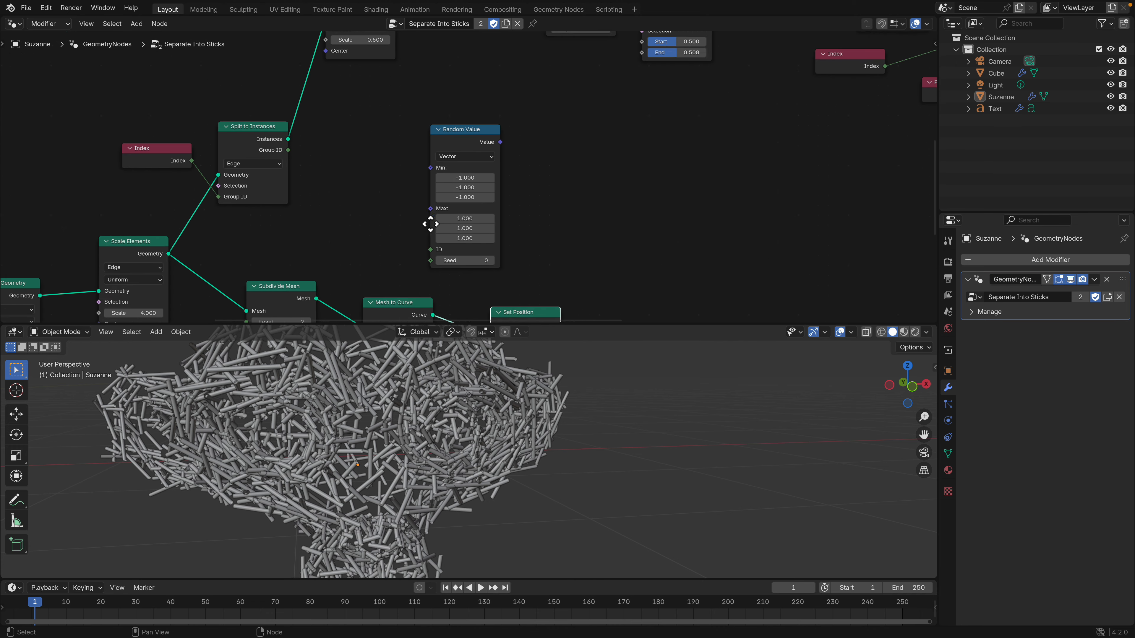
pyautogui.moveTo(566, 297); pyautogui.dragTo(399, 98, button='middle')
pyautogui.moveTo(464, 130); pyautogui.dragTo(515, 128, button='middle')
pyautogui.scroll(1, 431, 132)
pyautogui.moveTo(275, 94); pyautogui.dragTo(330, 96, button='middle')
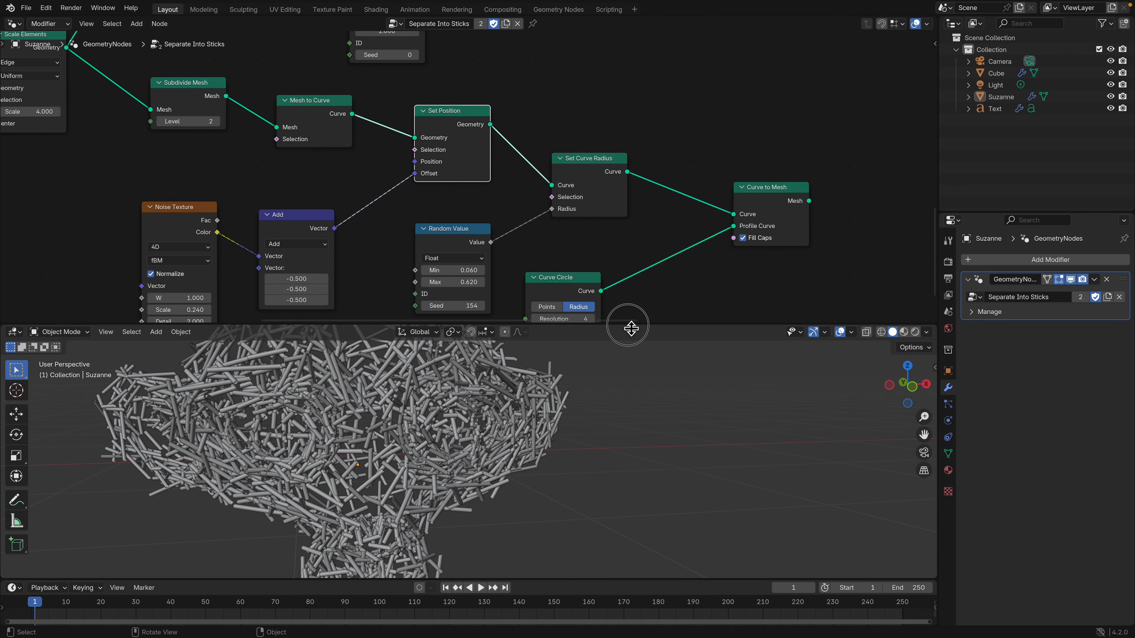
pyautogui.moveTo(631, 329); pyautogui.dragTo(629, 359)
pyautogui.keyDown('ctrl'); pyautogui.hscroll(-2, 402, 235); pyautogui.keyUp('ctrl')
pyautogui.click(348, 219)
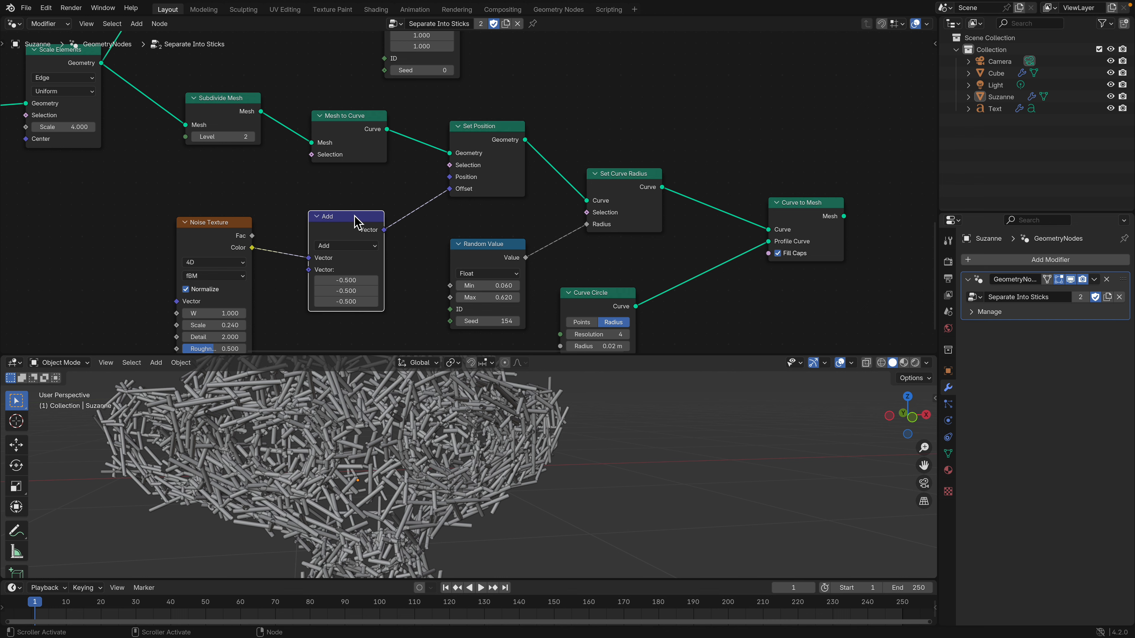
# Move the Group Output node to the lower branch, connect the lower Curve to Mesh output to it, and shrink the node editor
pyautogui.scroll(-7, 514, 246)
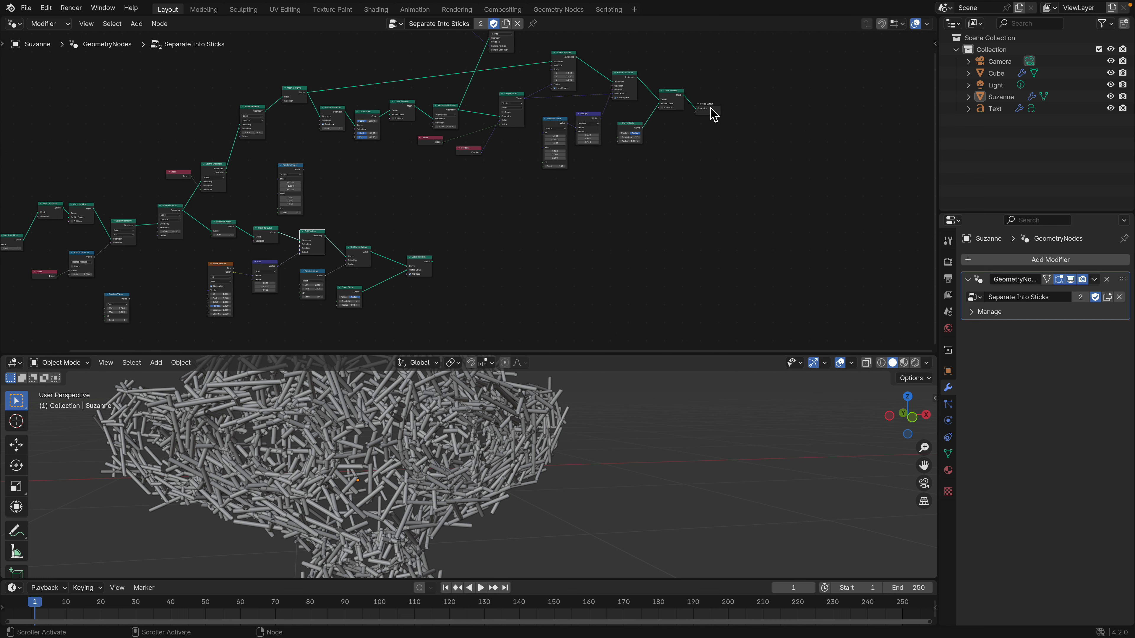
pyautogui.moveTo(713, 114); pyautogui.dragTo(639, 181)
pyautogui.scroll(4, 499, 228)
pyautogui.moveTo(551, 355); pyautogui.dragTo(551, 291)
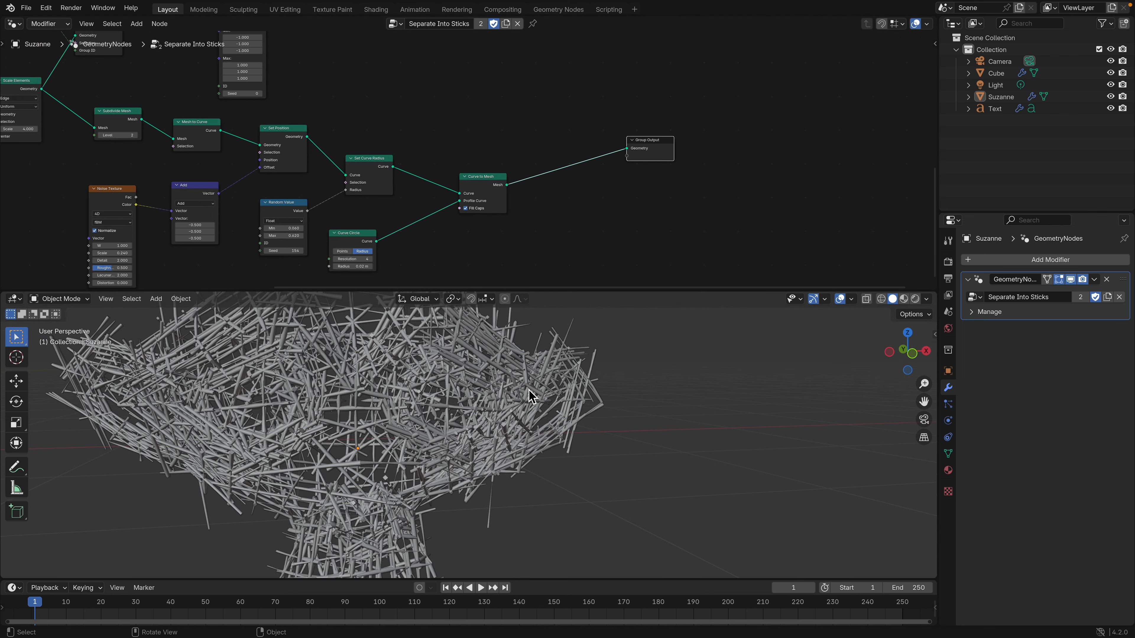
pyautogui.moveTo(531, 393); pyautogui.dragTo(526, 382, button='middle')
# Test lower and higher Subdivide Mesh levels on the rewired sticks, returning the level to 2
pyautogui.moveTo(369, 172); pyautogui.dragTo(446, 189, button='middle')
pyautogui.scroll(4, 461, 170)
pyautogui.scroll(-1, 456, 193)
pyautogui.scroll(2, 361, 181)
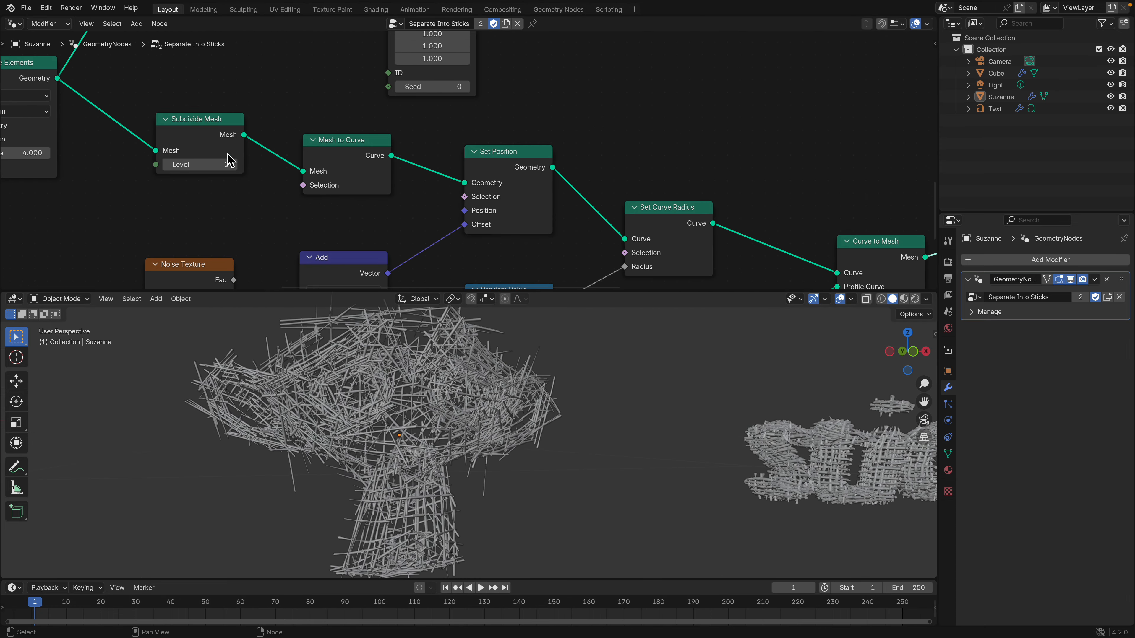
pyautogui.click(167, 165)
pyautogui.click(233, 165)
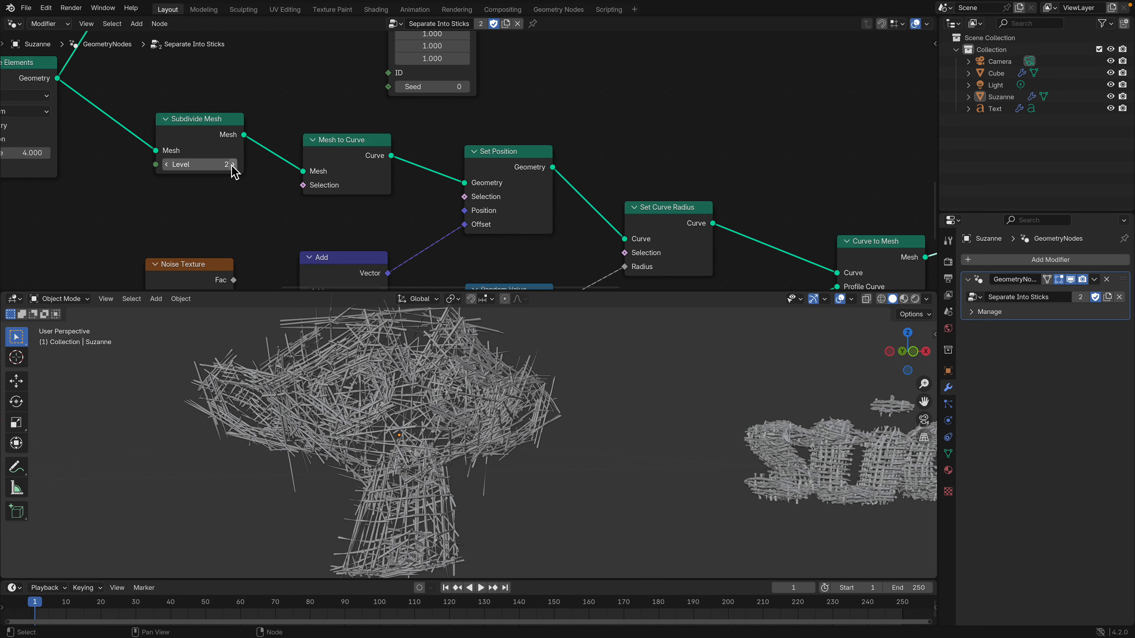
pyautogui.click(233, 164)
pyautogui.click(233, 165)
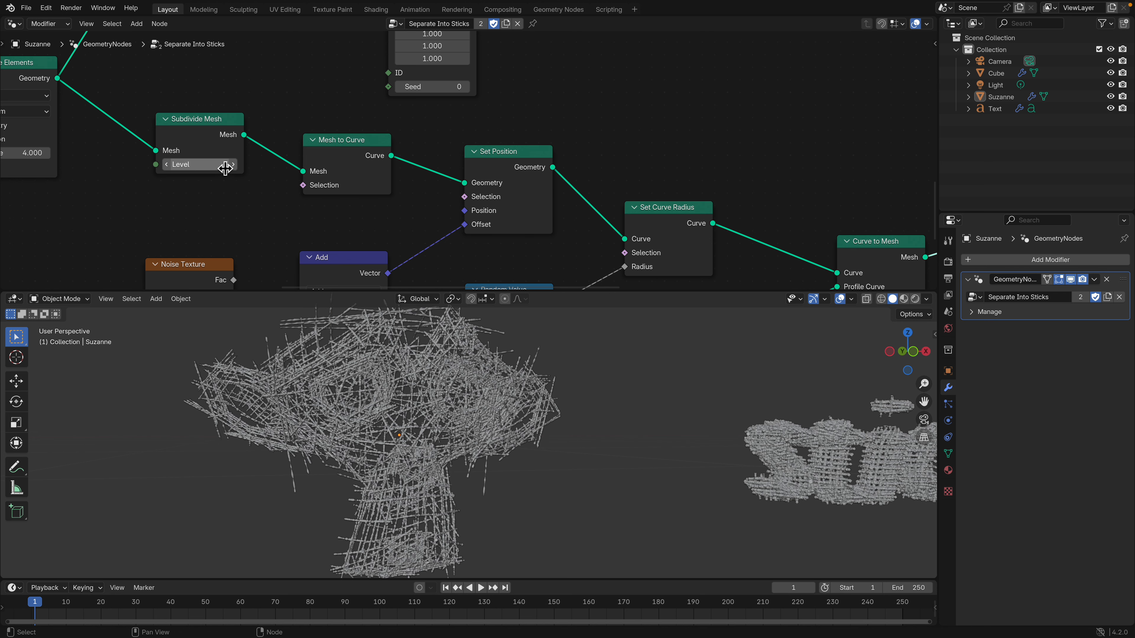
pyautogui.click(167, 165)
pyautogui.click(167, 168)
# Reposition the Subdivide Mesh, Mesh to Curve and Set Position nodes to space out the lower branch
pyautogui.moveTo(335, 152); pyautogui.dragTo(331, 147)
pyautogui.moveTo(211, 119); pyautogui.dragTo(199, 106)
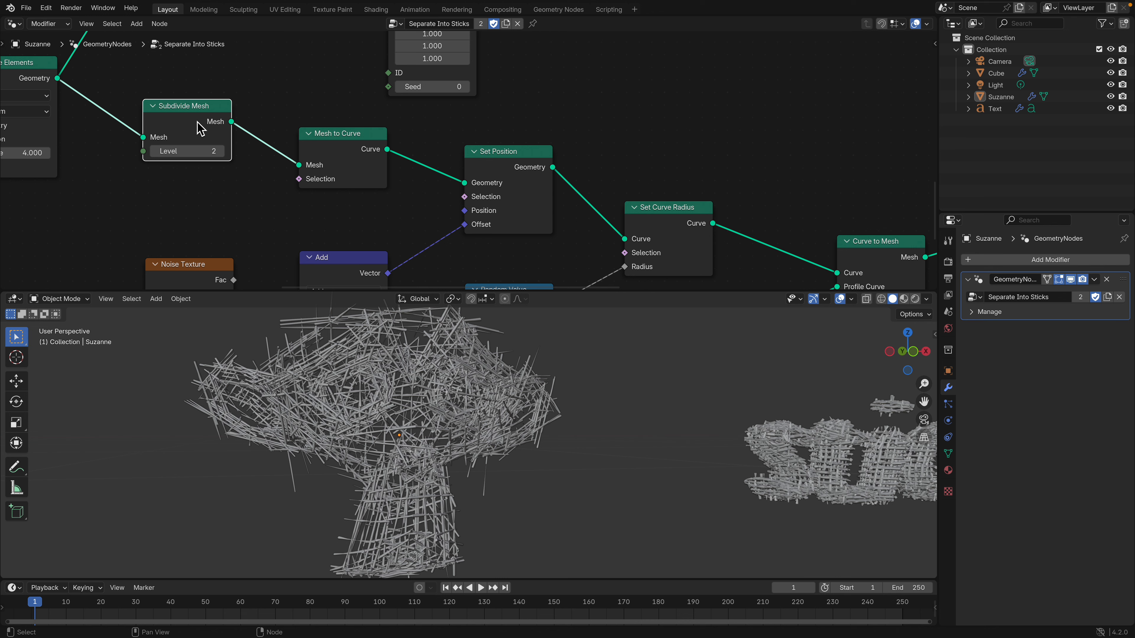
pyautogui.moveTo(322, 144); pyautogui.dragTo(320, 146)
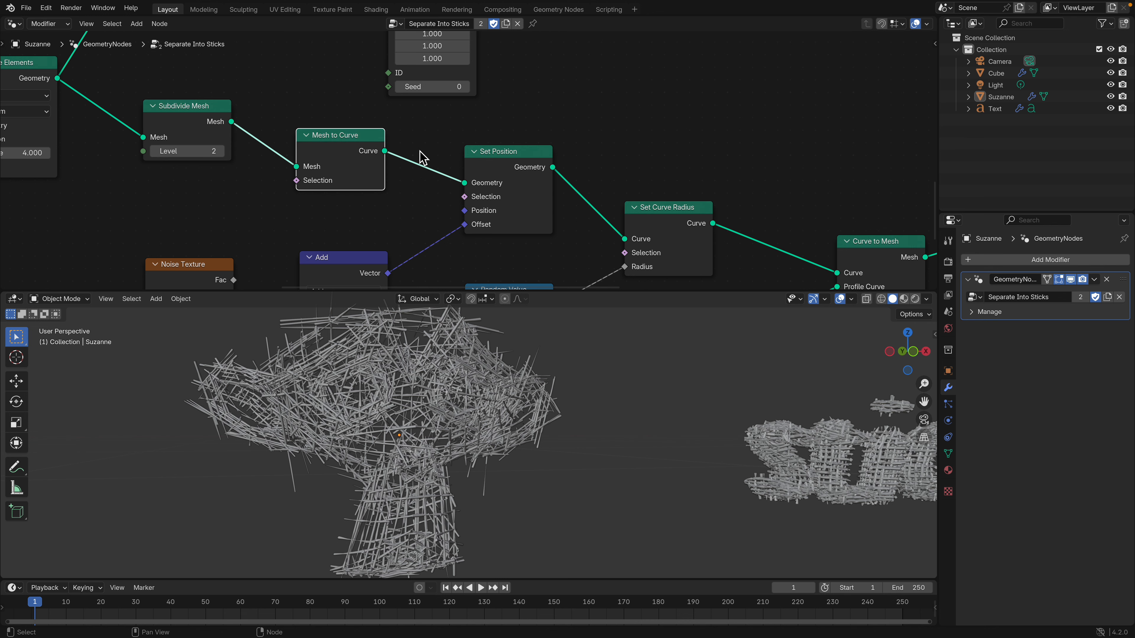
pyautogui.moveTo(484, 161); pyautogui.dragTo(485, 168)
pyautogui.press('KP_Decimal')
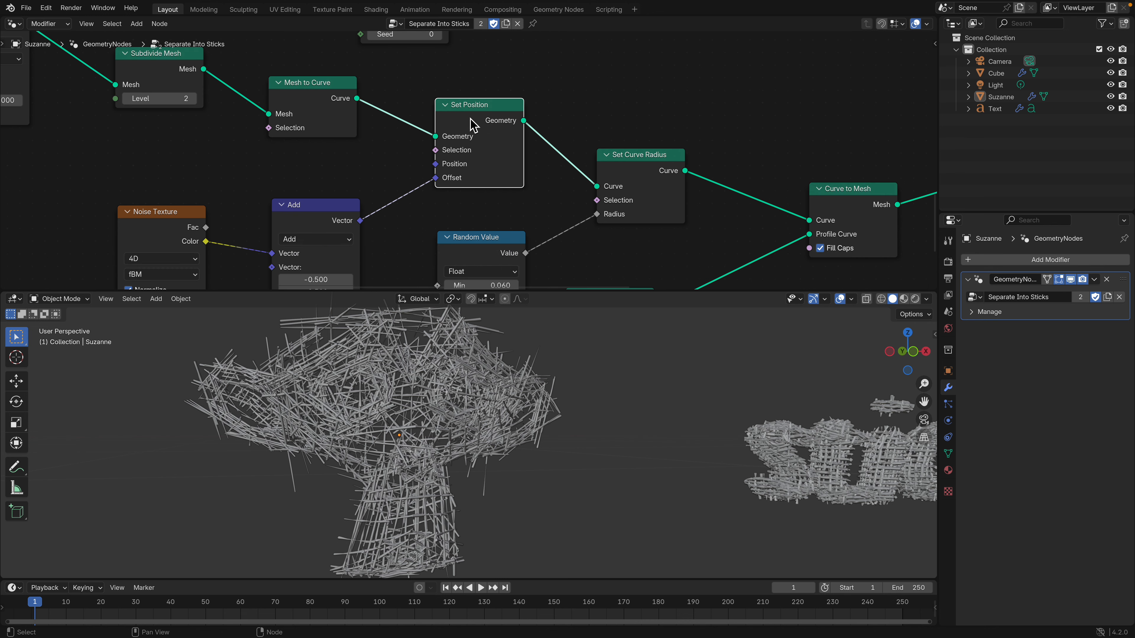
# Move the Add and Noise Texture nodes up and set the Noise Texture scale to 0.280
pyautogui.scroll(-3, 469, 136)
pyautogui.scroll(-1, 459, 135)
pyautogui.moveTo(330, 173); pyautogui.dragTo(339, 144)
pyautogui.moveTo(207, 175); pyautogui.dragTo(226, 151)
pyautogui.moveTo(214, 262)
pyautogui.mouseDown()
pyautogui.moveTo(250, 261)
pyautogui.moveTo(215, 261)
pyautogui.mouseUp()
pyautogui.moveTo(401, 225); pyautogui.dragTo(331, 234, button='middle')
# Nudge the Set Curve Radius node and set the maximum of its Random Value node to 1.140
pyautogui.moveTo(553, 160); pyautogui.dragTo(563, 155)
pyautogui.moveTo(563, 155); pyautogui.dragTo(560, 154, button='middle')
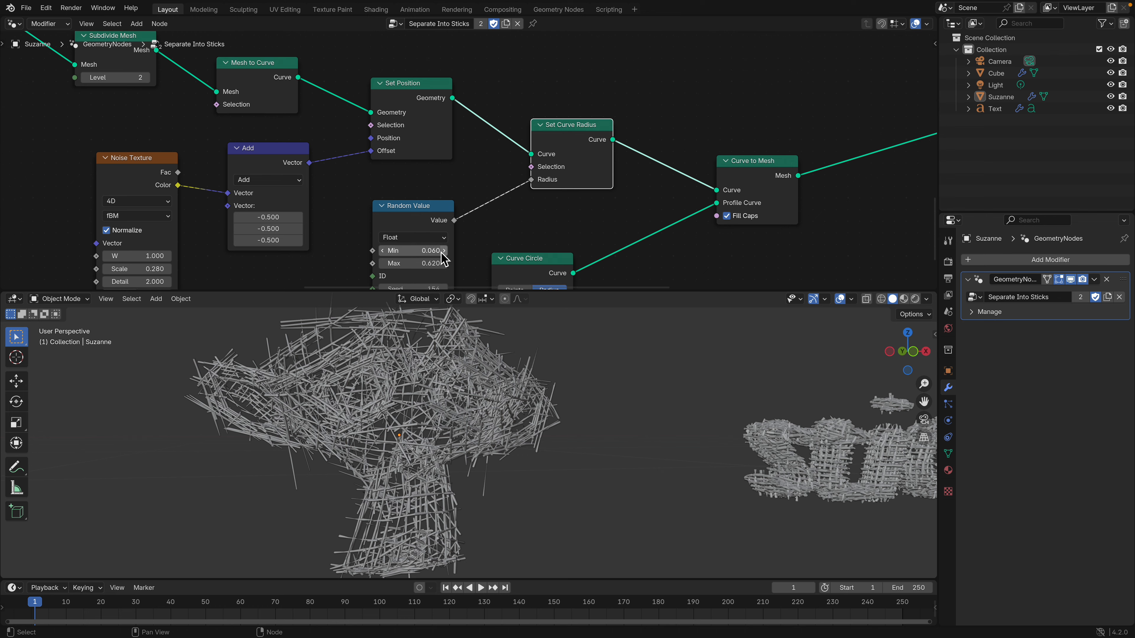
pyautogui.moveTo(437, 261); pyautogui.dragTo(460, 261)
# Move the Curve Circle node, set its resolution to 5, and nudge the Curve to Mesh node it feeds
pyautogui.moveTo(536, 221); pyautogui.dragTo(505, 177, button='middle')
pyautogui.moveTo(539, 223); pyautogui.dragTo(589, 205)
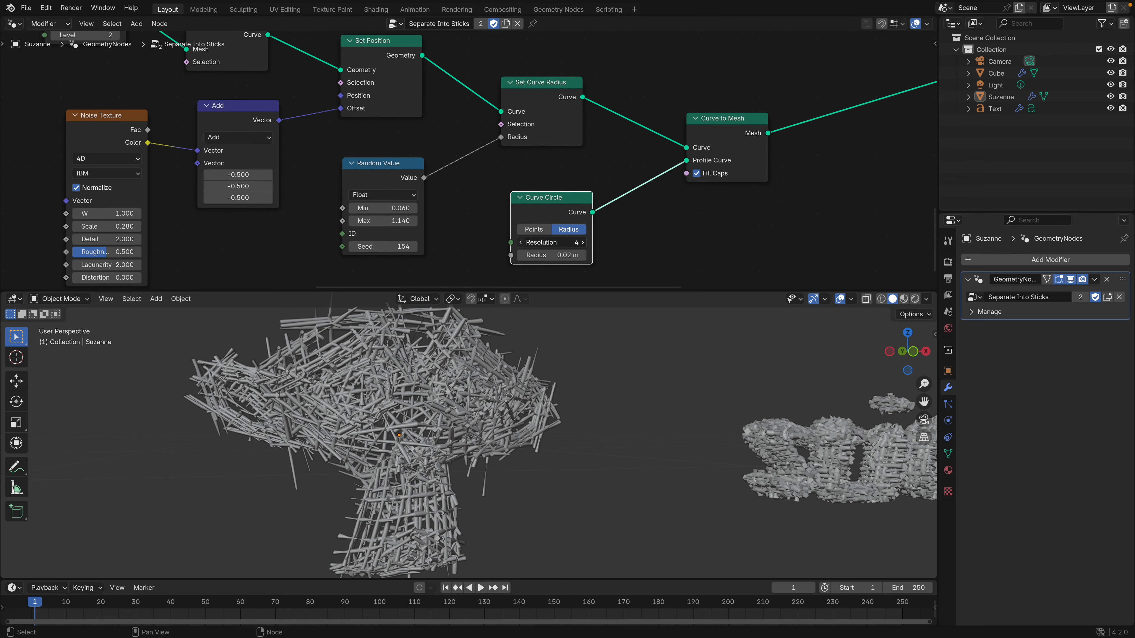
pyautogui.moveTo(577, 244)
pyautogui.mouseDown()
pyautogui.moveTo(568, 244)
pyautogui.moveTo(591, 245)
pyautogui.mouseUp()
pyautogui.moveTo(742, 139); pyautogui.dragTo(561, 185, button='middle')
# Examine the thicker sticks on Suzanne and on the stick text from several angles
pyautogui.scroll(3, 468, 385)
pyautogui.moveTo(417, 382); pyautogui.dragTo(383, 411, button='middle')
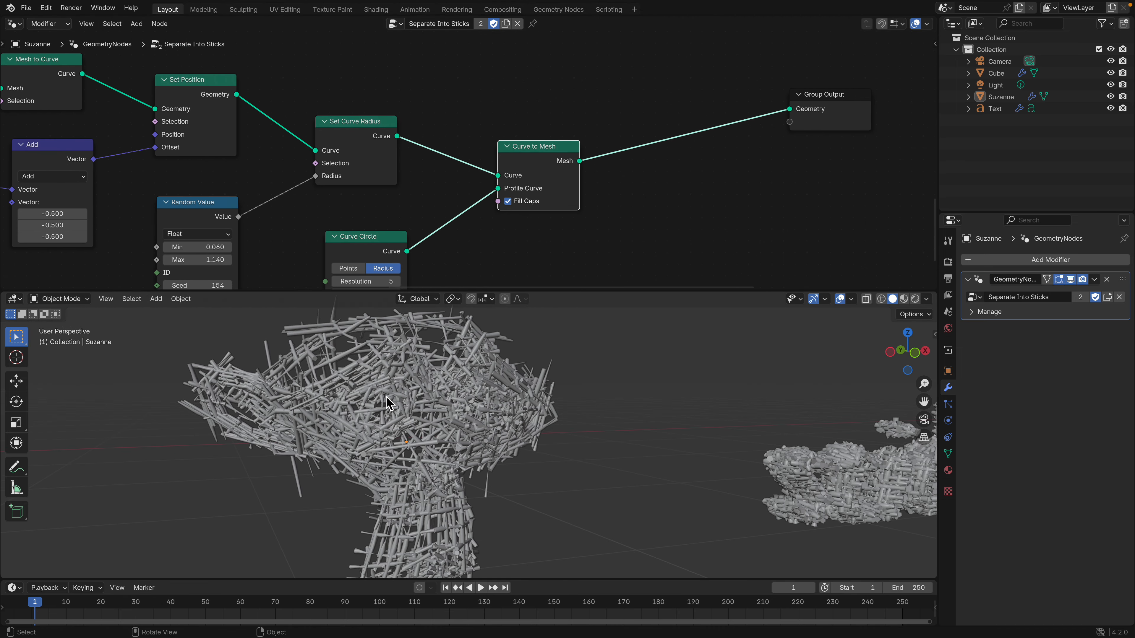
pyautogui.moveTo(478, 415); pyautogui.dragTo(419, 402, button='middle')
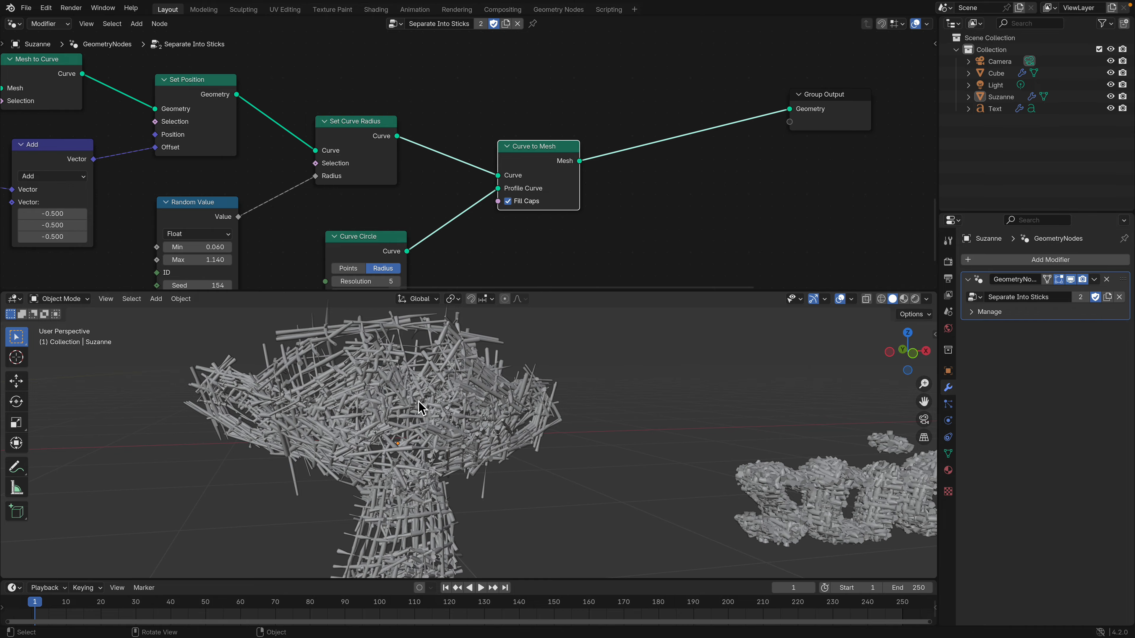
pyautogui.moveTo(420, 407); pyautogui.dragTo(444, 442, button='middle')
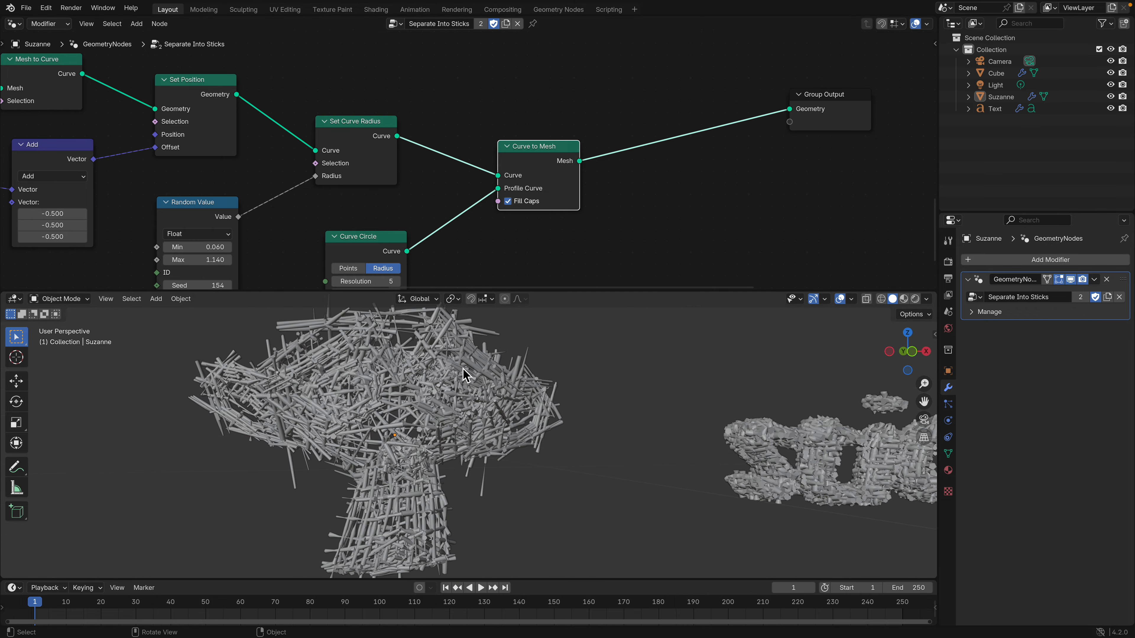
pyautogui.moveTo(464, 363); pyautogui.dragTo(611, 395, button='middle')
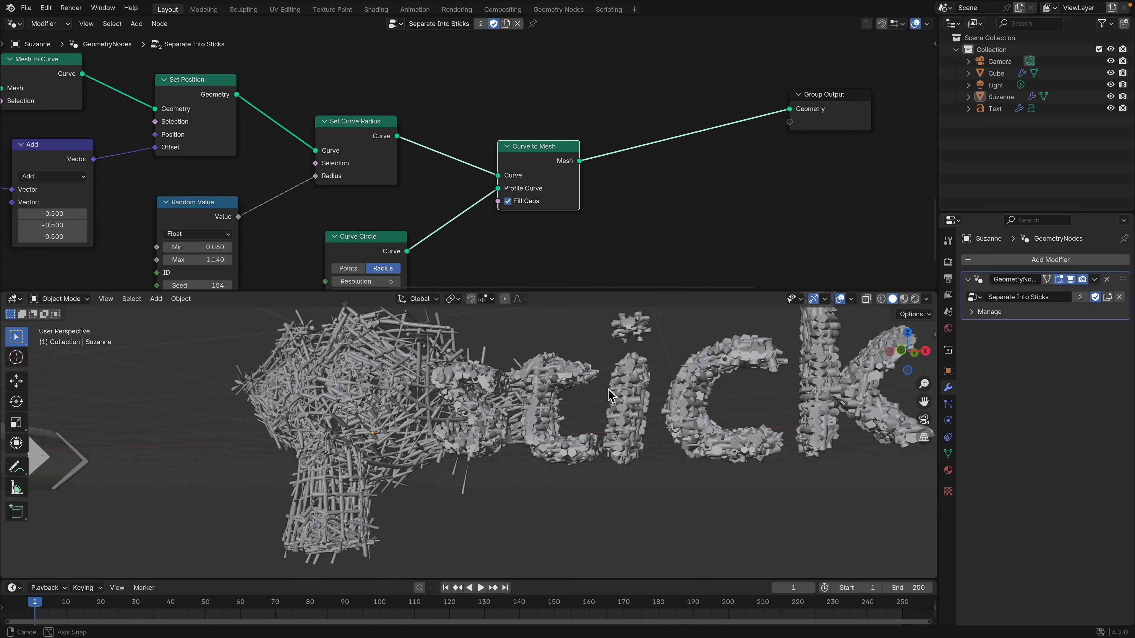
pyautogui.moveTo(668, 422); pyautogui.dragTo(742, 442, button='middle')
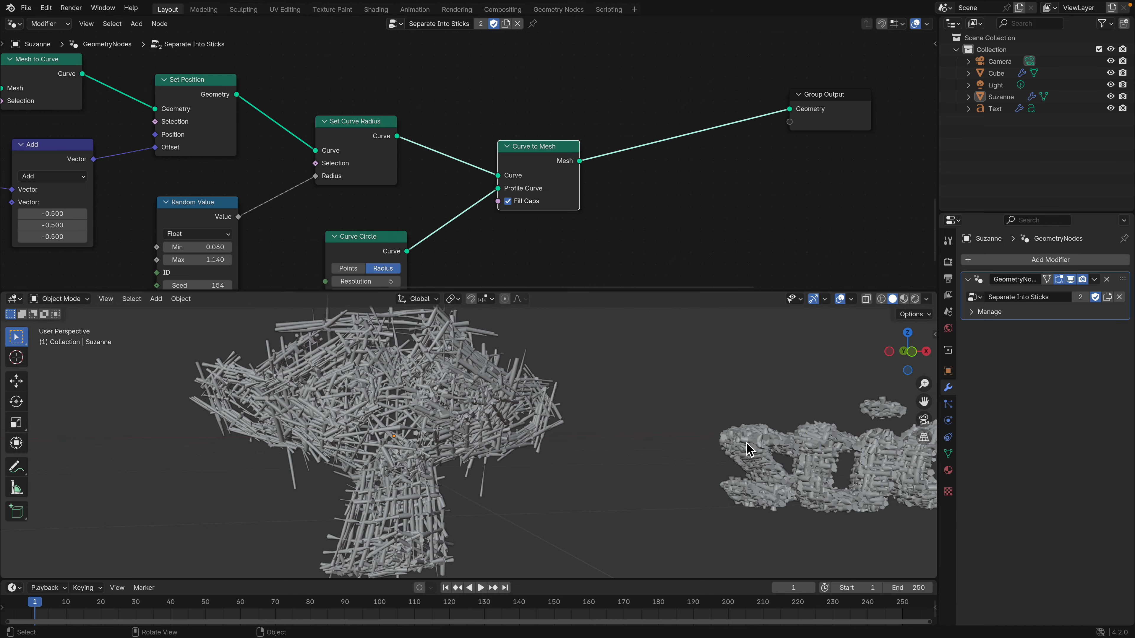
# Check the stick text object in edit mode and try scaling it in object mode
pyautogui.click(747, 449)
pyautogui.scroll(-2, 747, 450)
pyautogui.keyDown('shift'); pyautogui.moveTo(671, 458); pyautogui.dragTo(598, 426, button='middle'); pyautogui.keyUp('shift')
pyautogui.press('Tab')
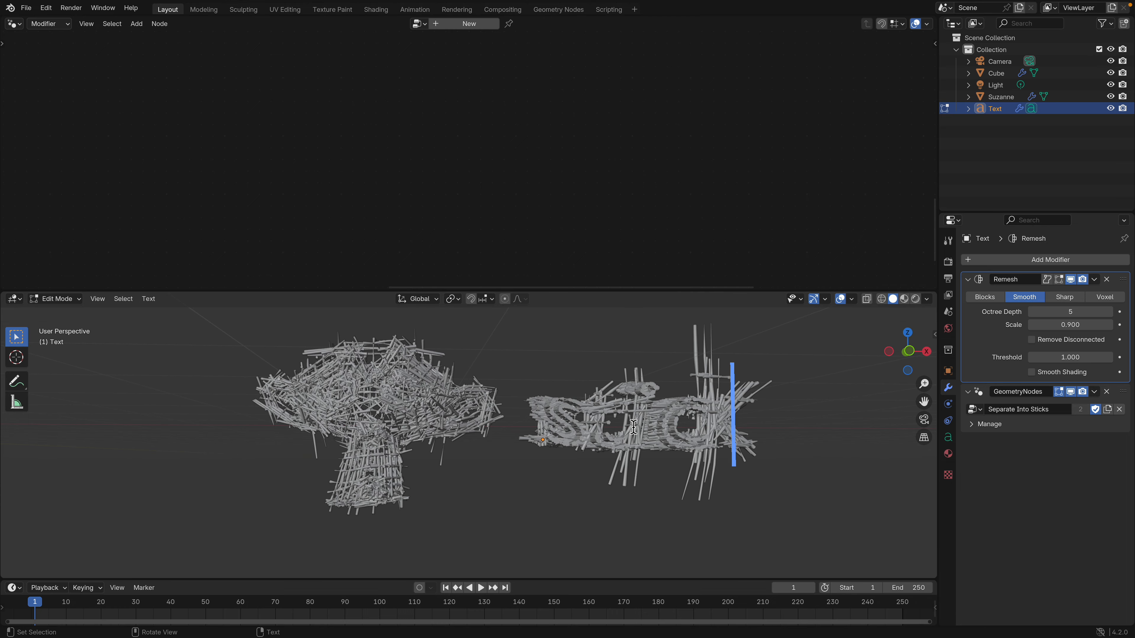
pyautogui.press('Tab')
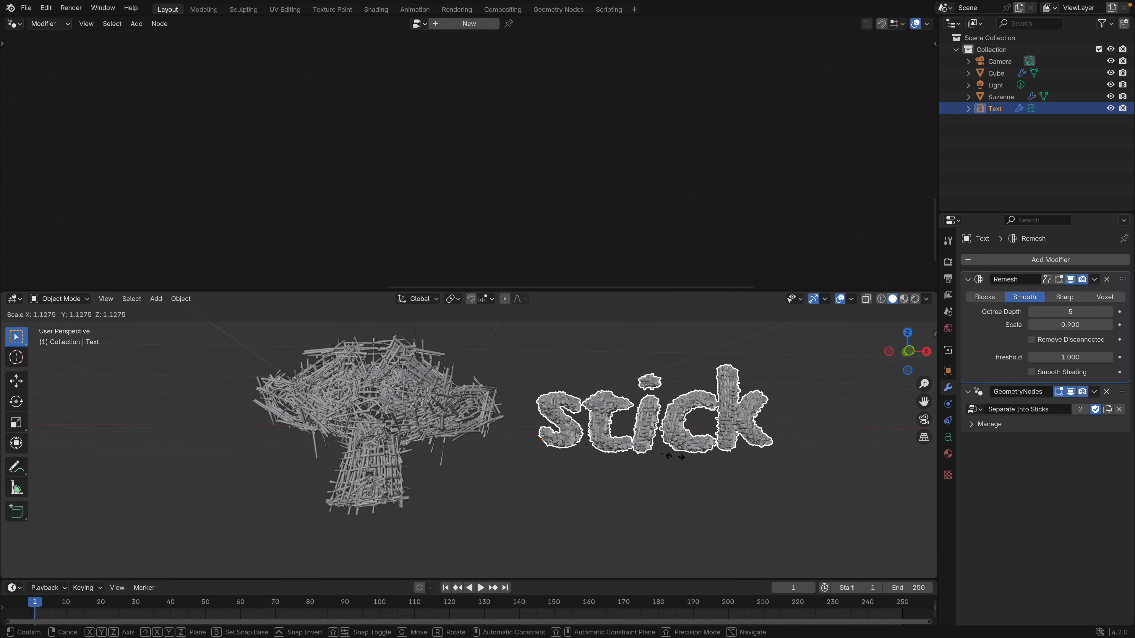
# Reselect Suzanne, move the Group Output node to the upper branch, and connect that branch's final Curve to Mesh output to it
pyautogui.click(410, 396)
pyautogui.scroll(3, 446, 408)
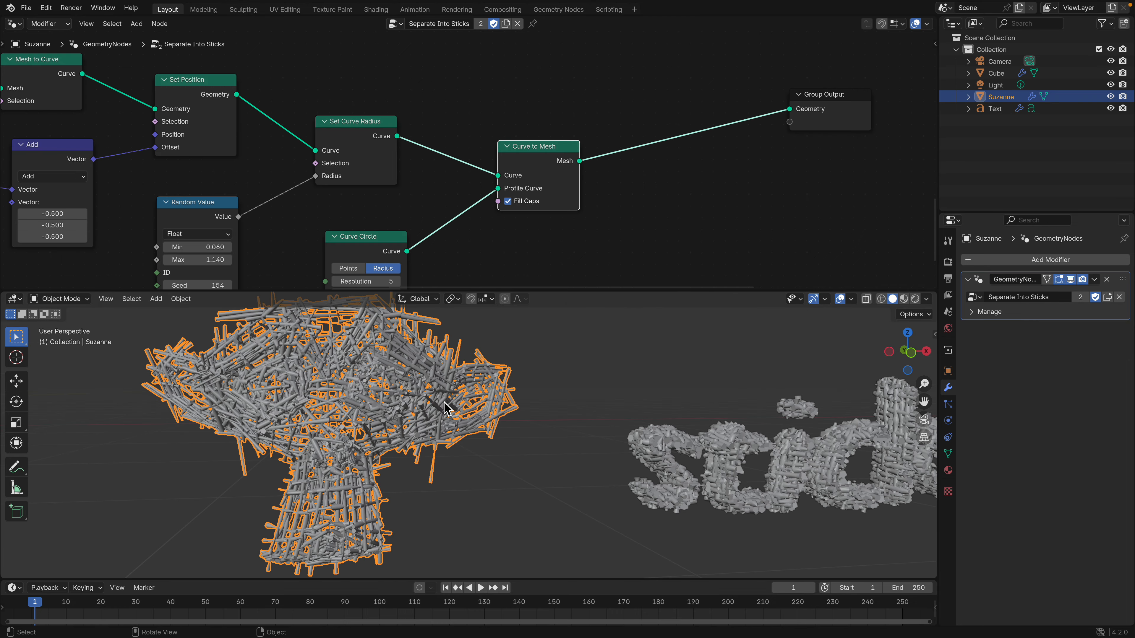
pyautogui.scroll(-5, 810, 82)
pyautogui.moveTo(810, 82); pyautogui.dragTo(510, 43, button='middle')
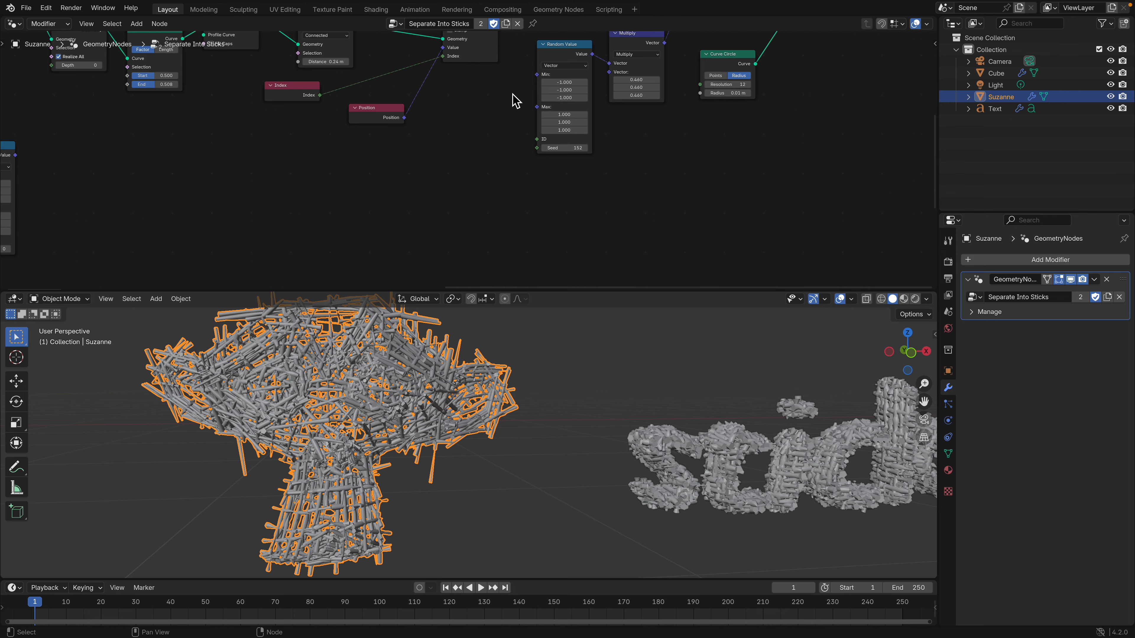
pyautogui.scroll(-3, 512, 87)
pyautogui.moveTo(524, 94); pyautogui.dragTo(520, 43, button='middle')
pyautogui.moveTo(468, 211); pyautogui.dragTo(747, 75)
pyautogui.moveTo(747, 75); pyautogui.dragTo(636, 197, button='middle')
pyautogui.moveTo(635, 198); pyautogui.dragTo(733, 127)
pyautogui.scroll(3, 693, 119)
pyautogui.moveTo(699, 64); pyautogui.dragTo(780, 92)
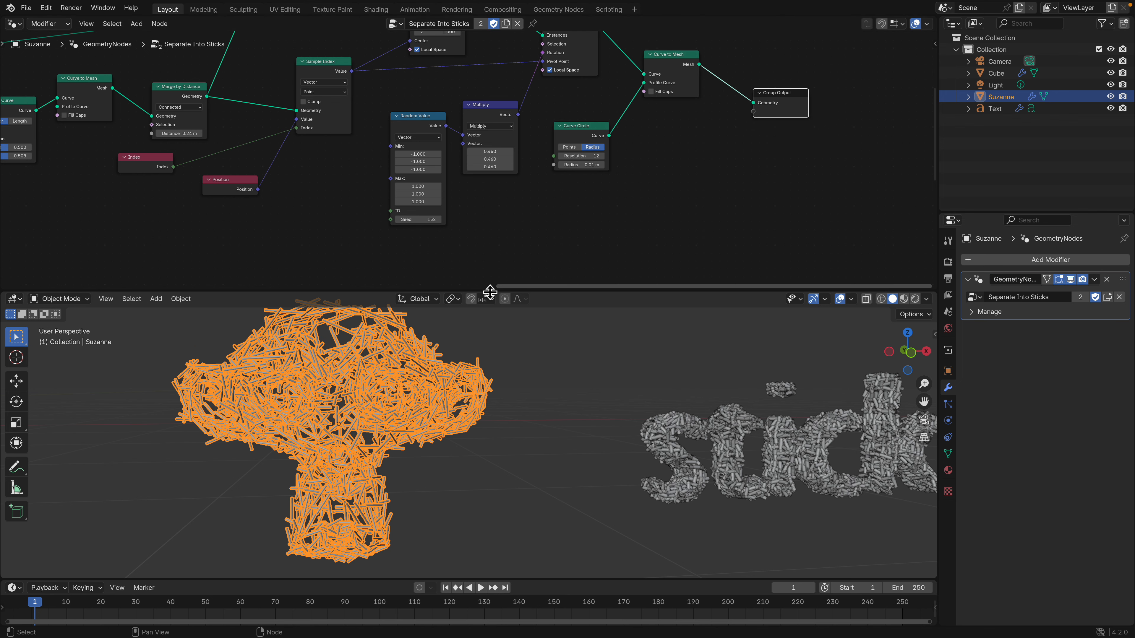
# Enlarge the 3D viewport, clear the object selection, and save the blend file
pyautogui.moveTo(488, 291); pyautogui.dragTo(483, 238)
pyautogui.moveTo(467, 275); pyautogui.dragTo(486, 283, button='middle')
pyautogui.click(455, 264)
pyautogui.moveTo(453, 366); pyautogui.dragTo(407, 321, button='middle')
pyautogui.hotkey('ctrl', 's')
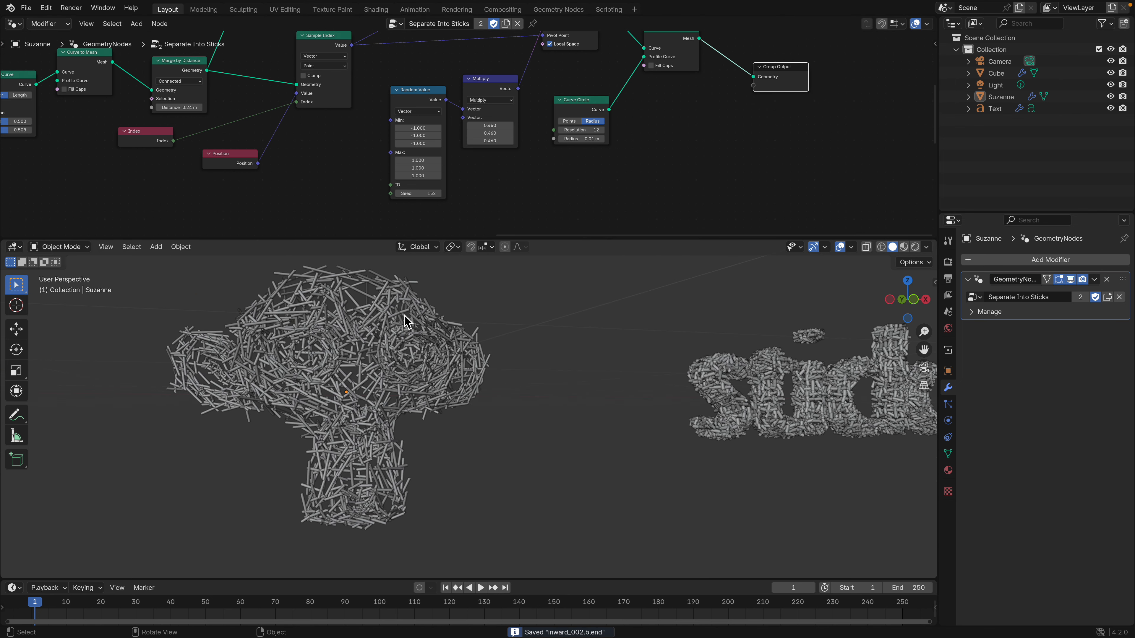
# Give the node editor more height and set the Scale Elements node's scale to 0.560
pyautogui.moveTo(410, 244); pyautogui.dragTo(413, 340)
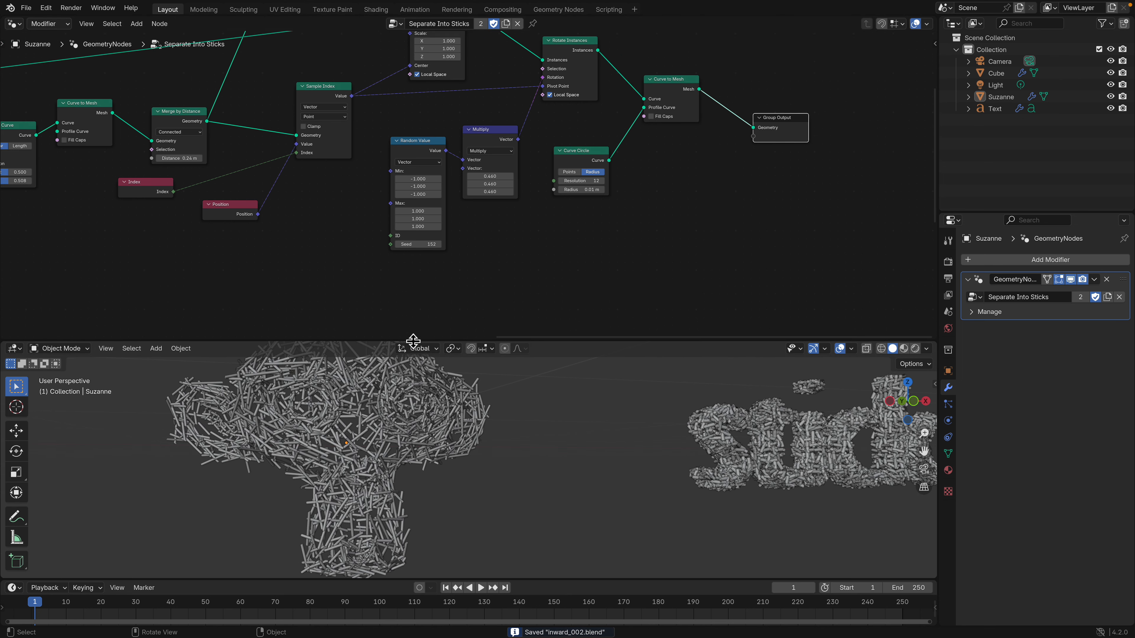
pyautogui.moveTo(395, 263); pyautogui.dragTo(502, 222, button='middle')
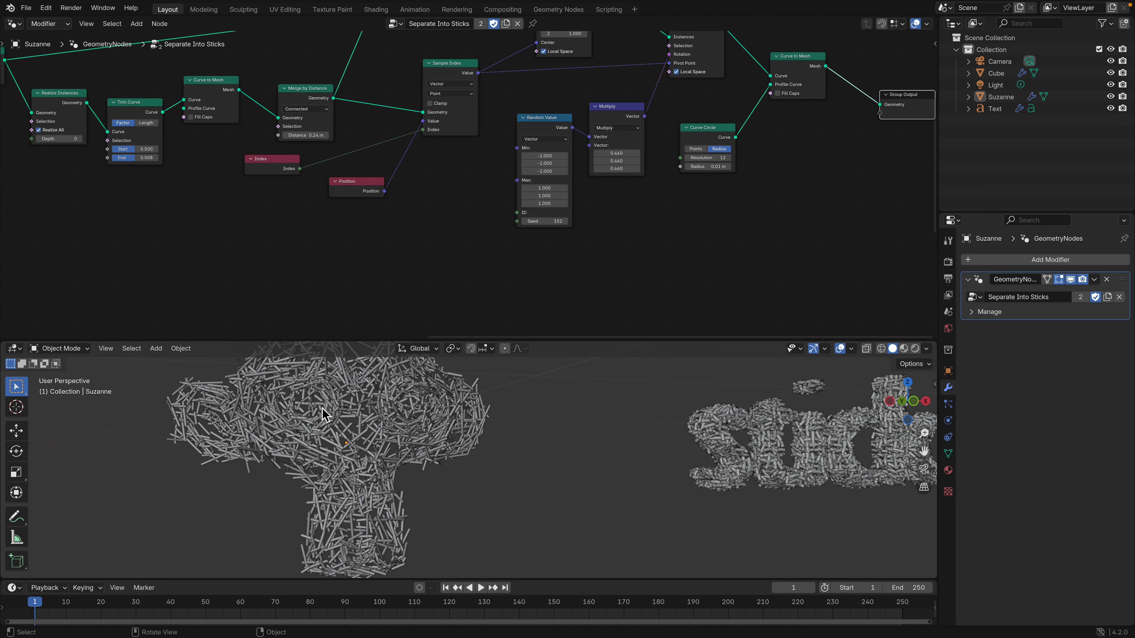
pyautogui.moveTo(372, 432); pyautogui.dragTo(361, 446, button='middle')
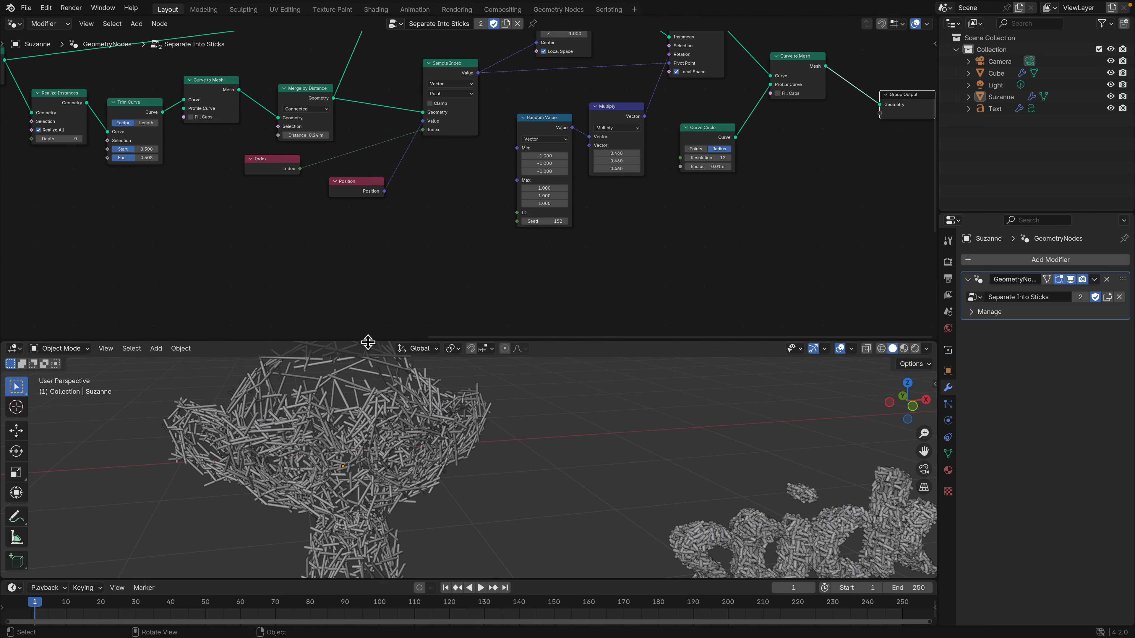
pyautogui.moveTo(363, 398); pyautogui.dragTo(363, 389, button='middle')
pyautogui.scroll(-3, 360, 218)
pyautogui.moveTo(365, 218); pyautogui.dragTo(414, 263, button='middle')
pyautogui.scroll(-1, 392, 237)
pyautogui.scroll(7, 326, 222)
pyautogui.moveTo(341, 196); pyautogui.dragTo(501, 203, button='middle')
pyautogui.moveTo(282, 167); pyautogui.dragTo(284, 135)
pyautogui.moveTo(266, 216); pyautogui.dragTo(443, 114, button='middle')
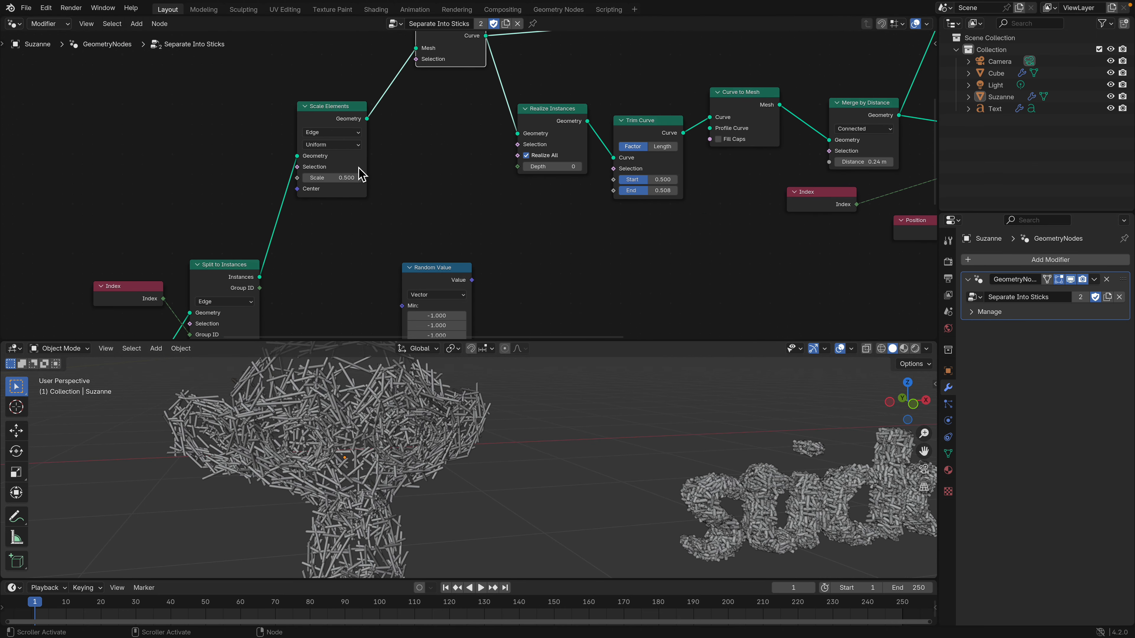
pyautogui.moveTo(338, 178)
pyautogui.keyDown('shift'); pyautogui.mouseDown()
pyautogui.moveTo(399, 178)
pyautogui.moveTo(344, 178)
pyautogui.mouseUp(); pyautogui.keyUp('shift')
# Reposition the Mesh to Curve and Realize Instances nodes slightly higher in the node tree
pyautogui.moveTo(407, 131); pyautogui.dragTo(385, 225, button='middle')
pyautogui.moveTo(431, 139); pyautogui.dragTo(425, 122)
pyautogui.moveTo(398, 123); pyautogui.dragTo(330, 136, button='middle')
pyautogui.moveTo(462, 226); pyautogui.dragTo(362, 179, button='middle')
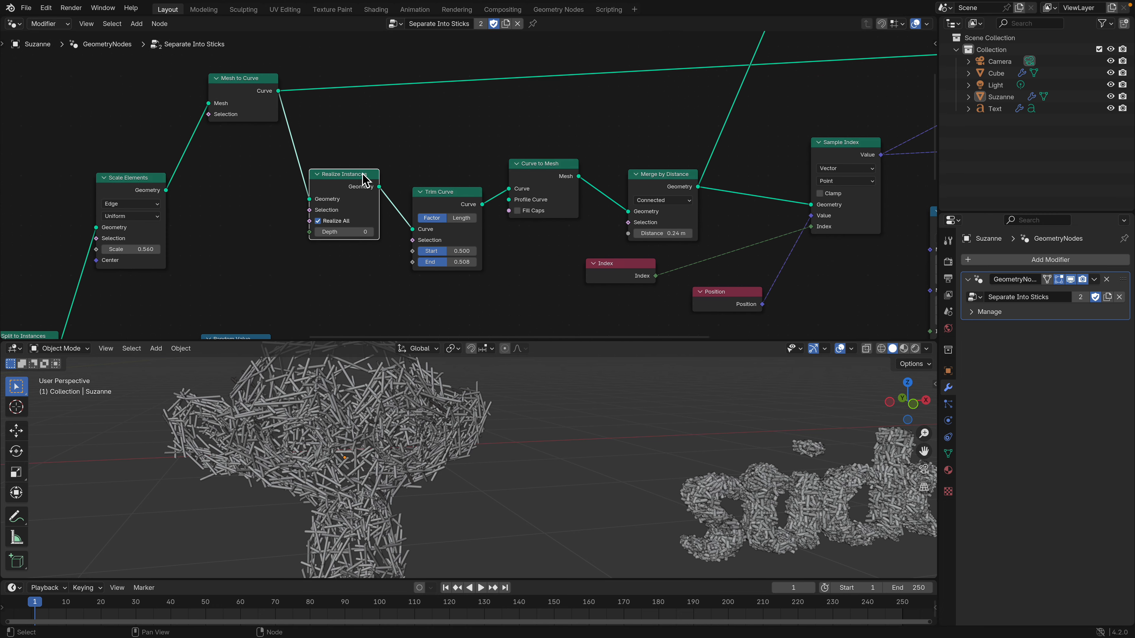
pyautogui.moveTo(368, 175); pyautogui.dragTo(367, 165)
pyautogui.moveTo(403, 169)
pyautogui.mouseDown(button='middle')
pyautogui.moveTo(380, 176)
pyautogui.moveTo(406, 184)
pyautogui.mouseUp(button='middle')
# Shift the Trim Curve, Curve to Mesh, and Merge by Distance nodes slightly up to line up with Realize Instances
pyautogui.moveTo(449, 198); pyautogui.dragTo(447, 184)
pyautogui.moveTo(352, 216); pyautogui.dragTo(282, 179)
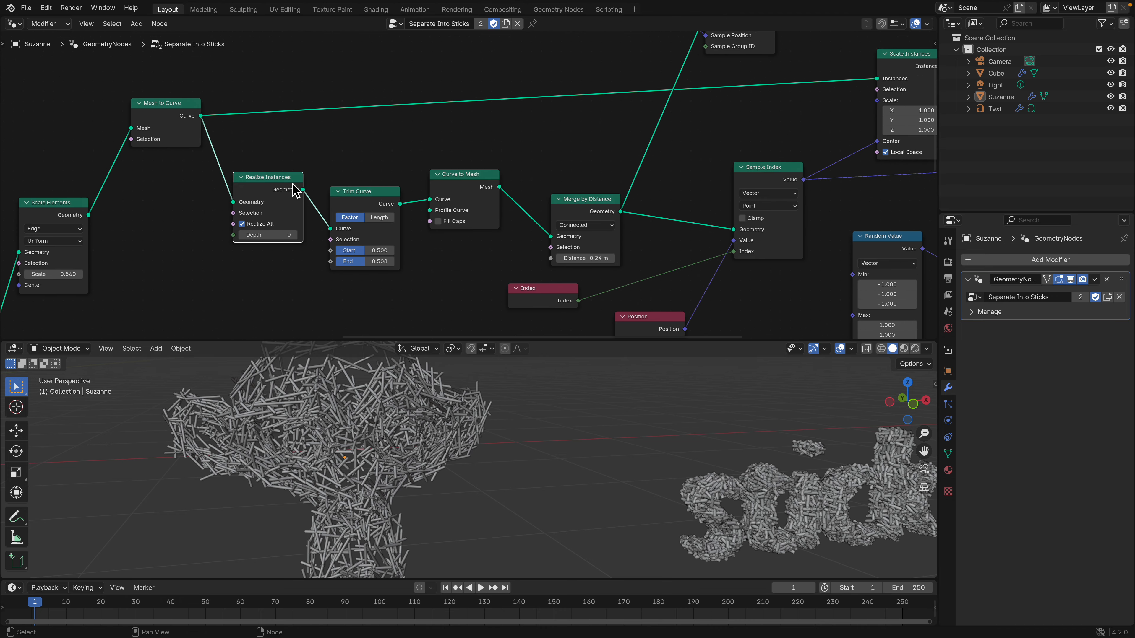
pyautogui.moveTo(402, 190); pyautogui.dragTo(351, 197, button='middle')
pyautogui.moveTo(539, 222); pyautogui.dragTo(536, 212)
pyautogui.moveTo(349, 210); pyautogui.dragTo(408, 190, button='middle')
pyautogui.scroll(1, 404, 192)
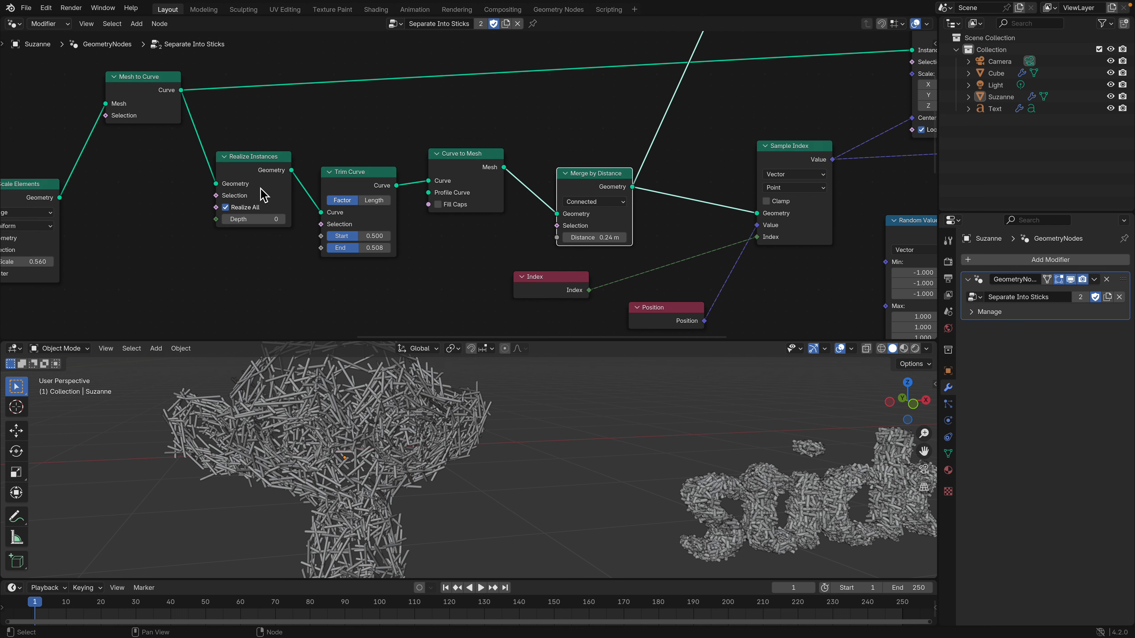
# Draw a slightly slanted annotation line in the empty space above the Mesh to Curve node
pyautogui.moveTo(284, 167); pyautogui.dragTo(337, 263, button='middle')
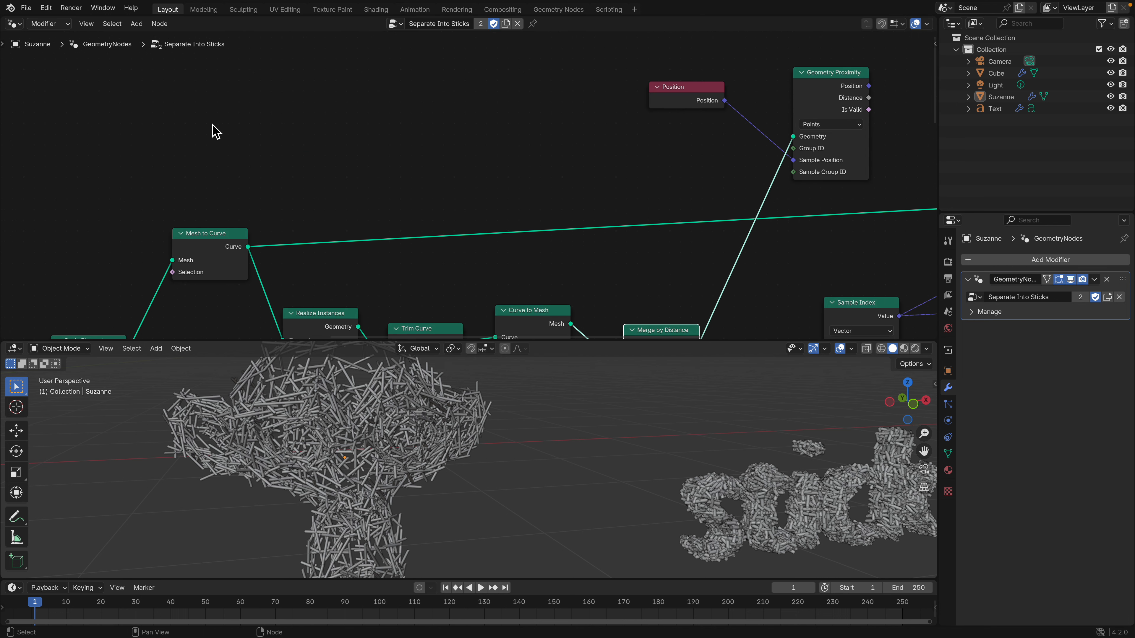
pyautogui.moveTo(197, 130); pyautogui.dragTo(277, 110)
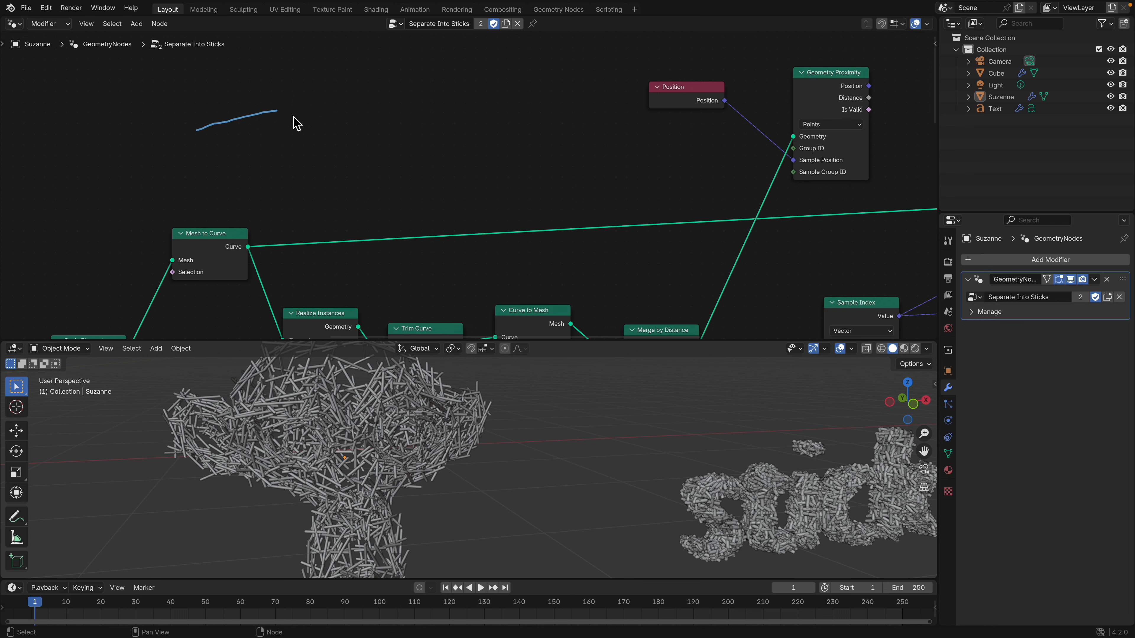
pyautogui.moveTo(247, 130); pyautogui.dragTo(227, 93, button='middle')
pyautogui.moveTo(295, 223); pyautogui.dragTo(293, 136, button='middle')
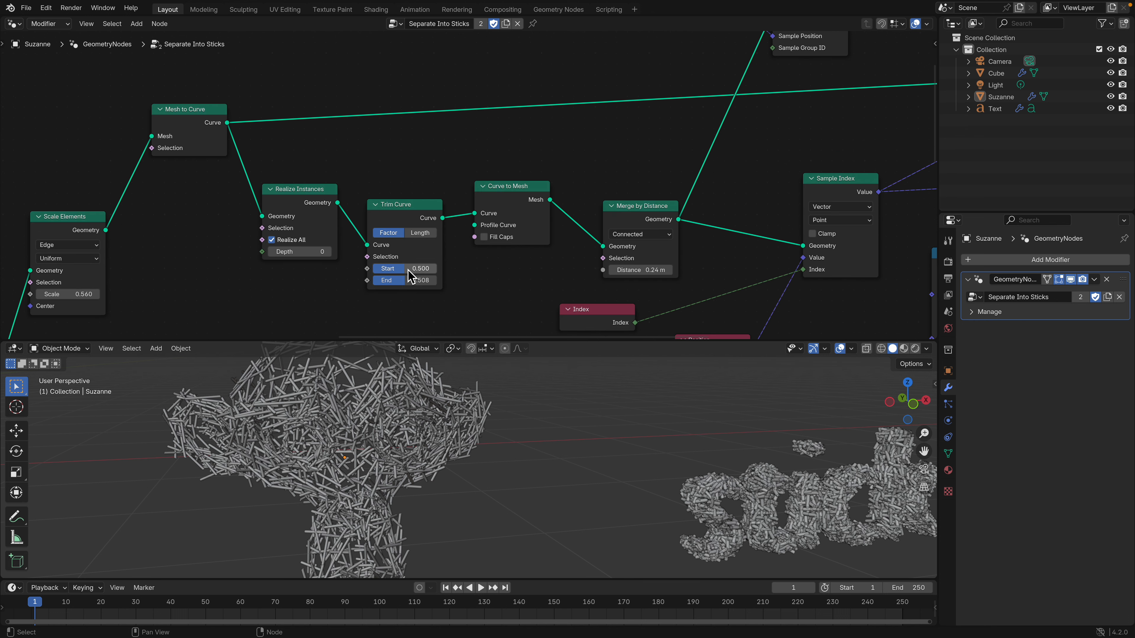
# Mark both ends of the annotation line with small loops and draw two arrows above it pointing toward its middle
pyautogui.moveTo(309, 113); pyautogui.dragTo(336, 264, button='middle')
pyautogui.moveTo(197, 161); pyautogui.dragTo(200, 157)
pyautogui.moveTo(284, 137); pyautogui.dragTo(282, 132)
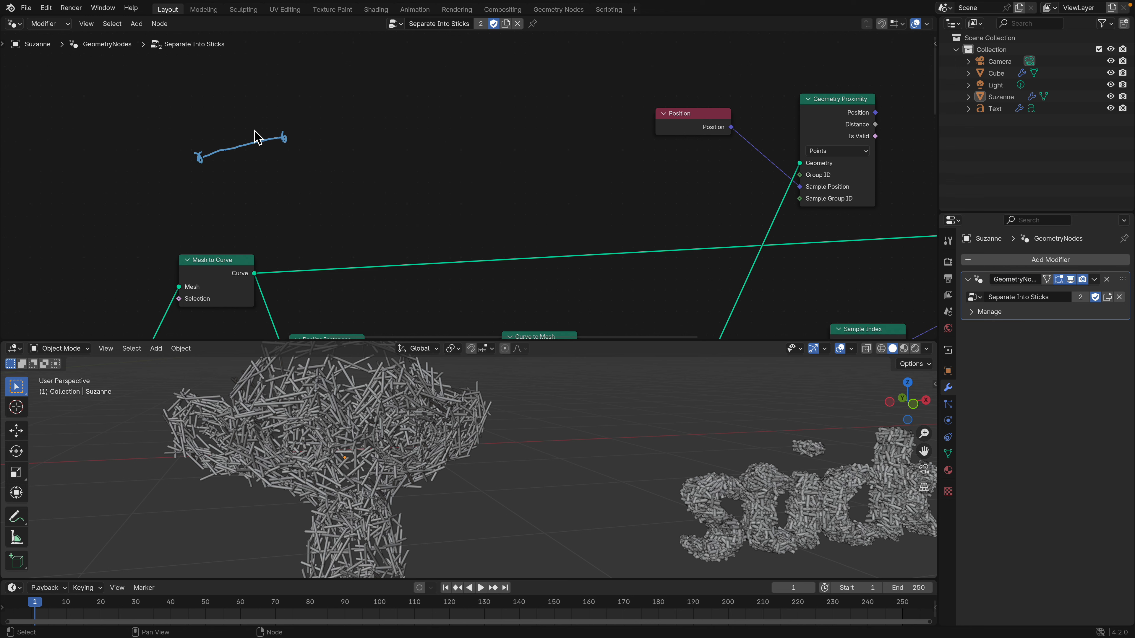
pyautogui.moveTo(192, 132); pyautogui.dragTo(245, 122)
pyautogui.scroll(3, 232, 146)
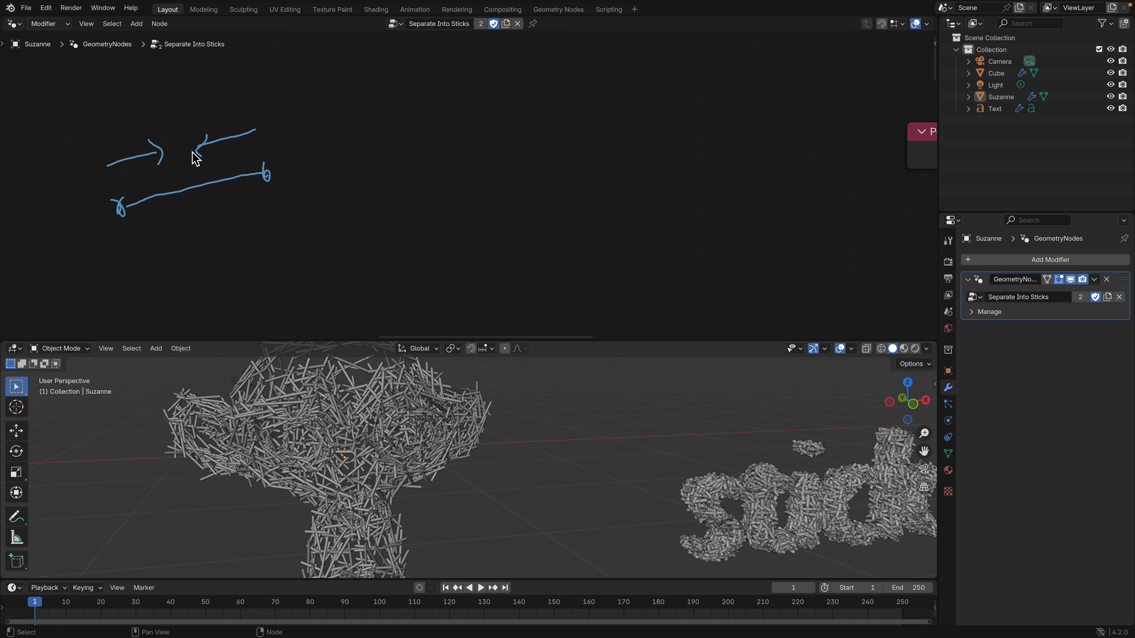
# Enlarge the 3D viewport and move the Realize Instances and Trim Curve nodes further up
pyautogui.moveTo(509, 339); pyautogui.dragTo(503, 257)
pyautogui.scroll(-4, 491, 201)
pyautogui.moveTo(485, 192); pyautogui.dragTo(429, 89, button='middle')
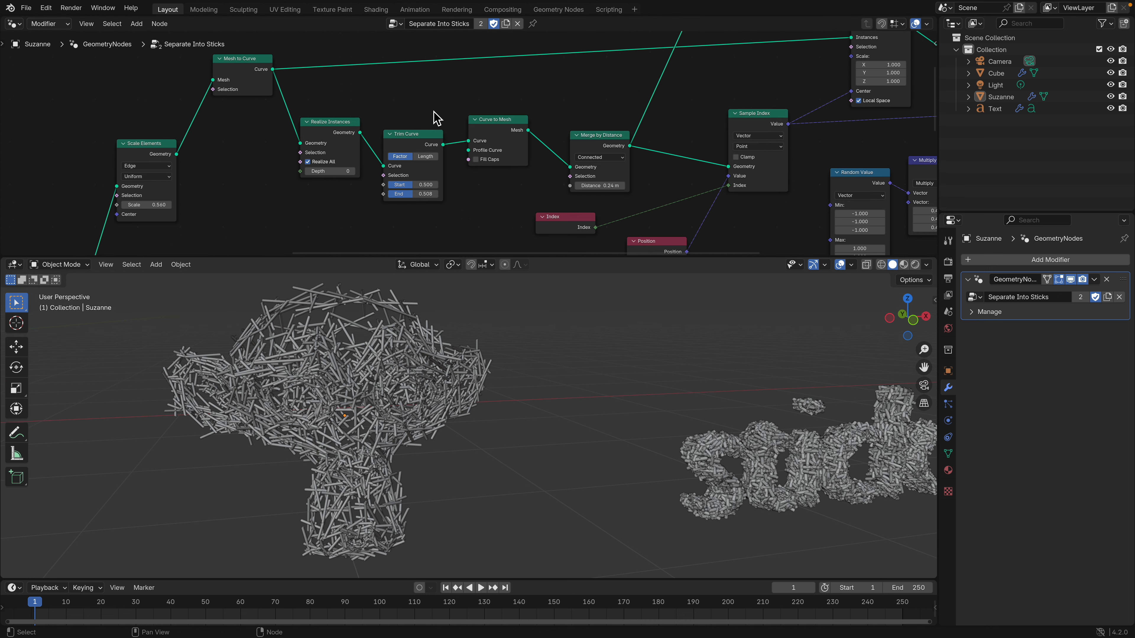
pyautogui.scroll(7, 430, 88)
pyautogui.scroll(-2, 339, 131)
pyautogui.moveTo(276, 120); pyautogui.dragTo(355, 146, button='middle')
pyautogui.moveTo(338, 132); pyautogui.dragTo(338, 103)
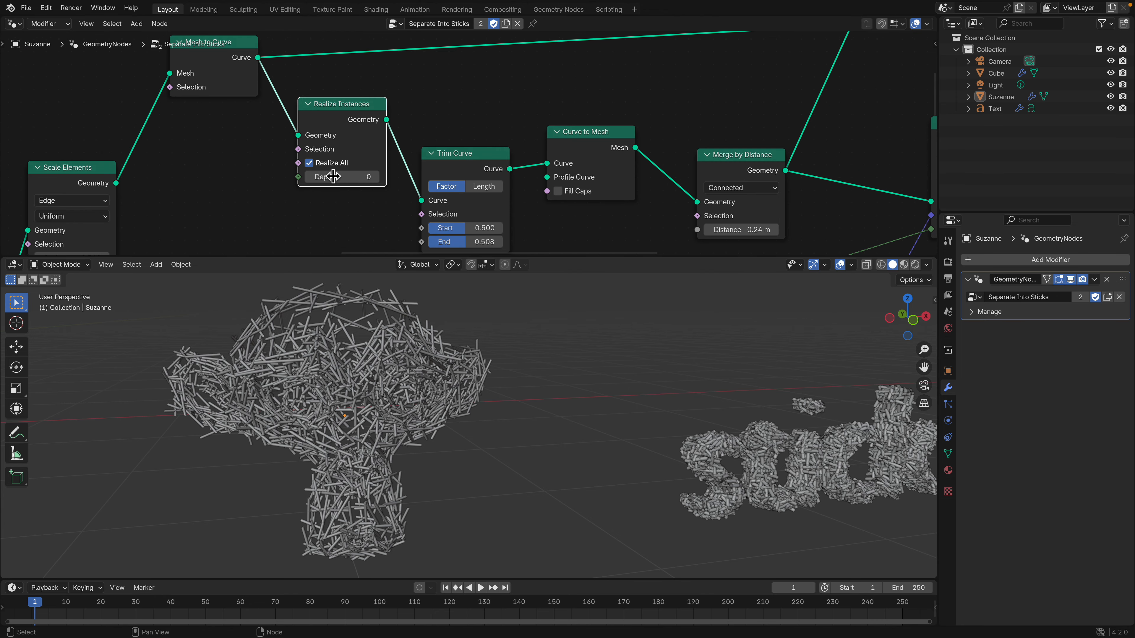
pyautogui.moveTo(348, 133); pyautogui.dragTo(335, 133, button='middle')
pyautogui.moveTo(463, 163); pyautogui.dragTo(458, 127)
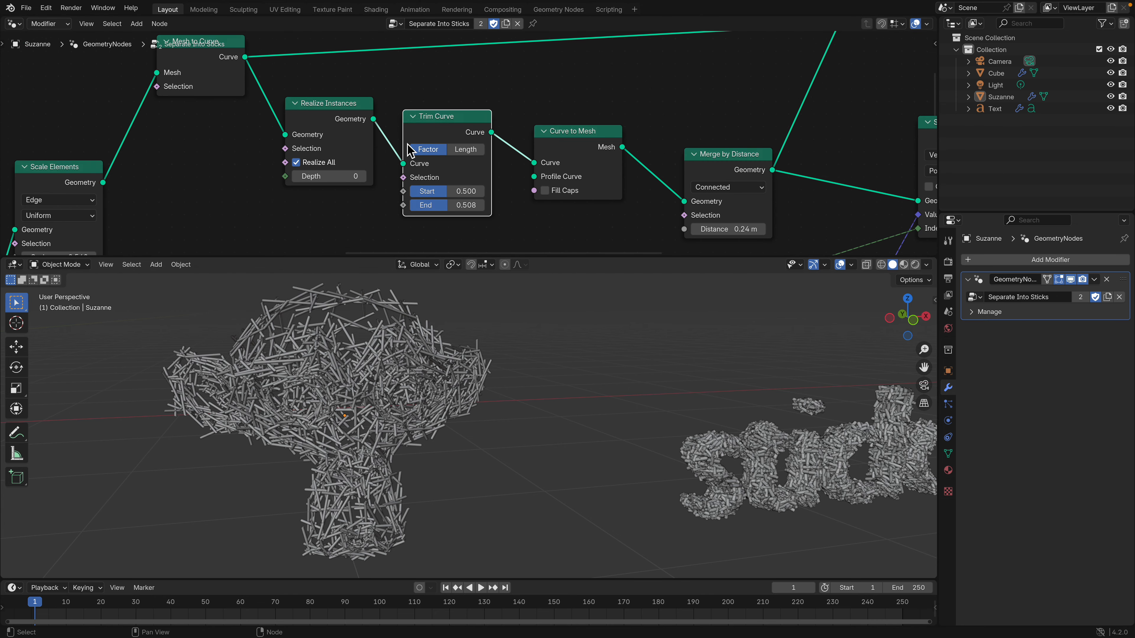
pyautogui.scroll(1, 451, 143)
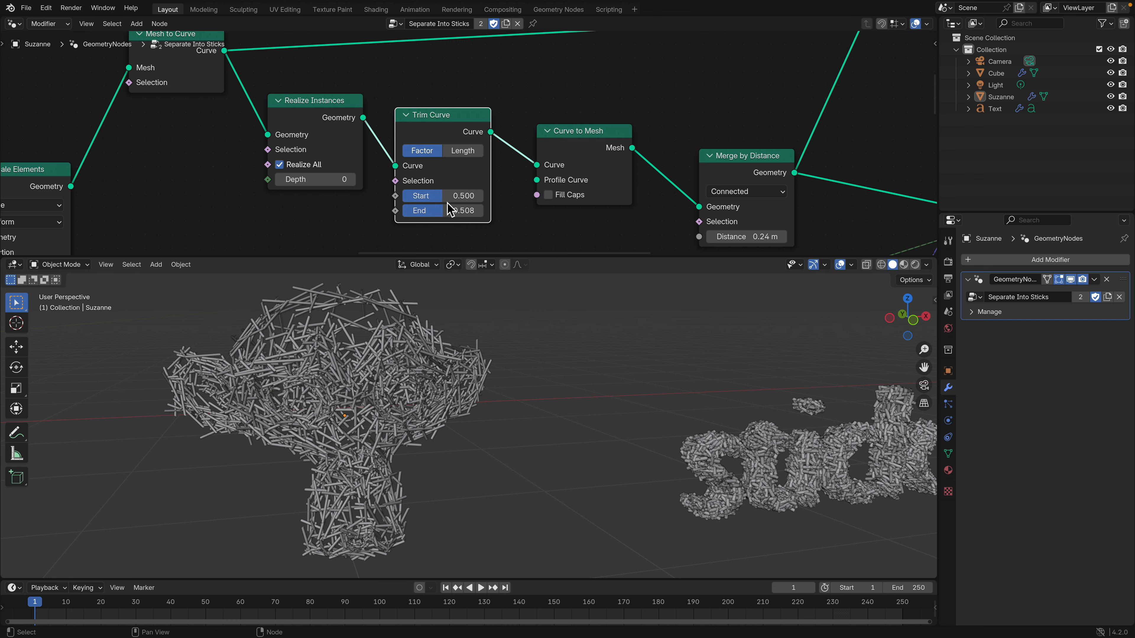
# Move the Curve to Mesh and Merge by Distance nodes up in line with the Trim Curve node
pyautogui.moveTo(484, 79)
pyautogui.mouseDown(button='middle')
pyautogui.moveTo(493, 42)
pyautogui.moveTo(468, 218)
pyautogui.moveTo(528, 251)
pyautogui.mouseUp(button='middle')
pyautogui.moveTo(344, 554); pyautogui.dragTo(340, 399, button='middle')
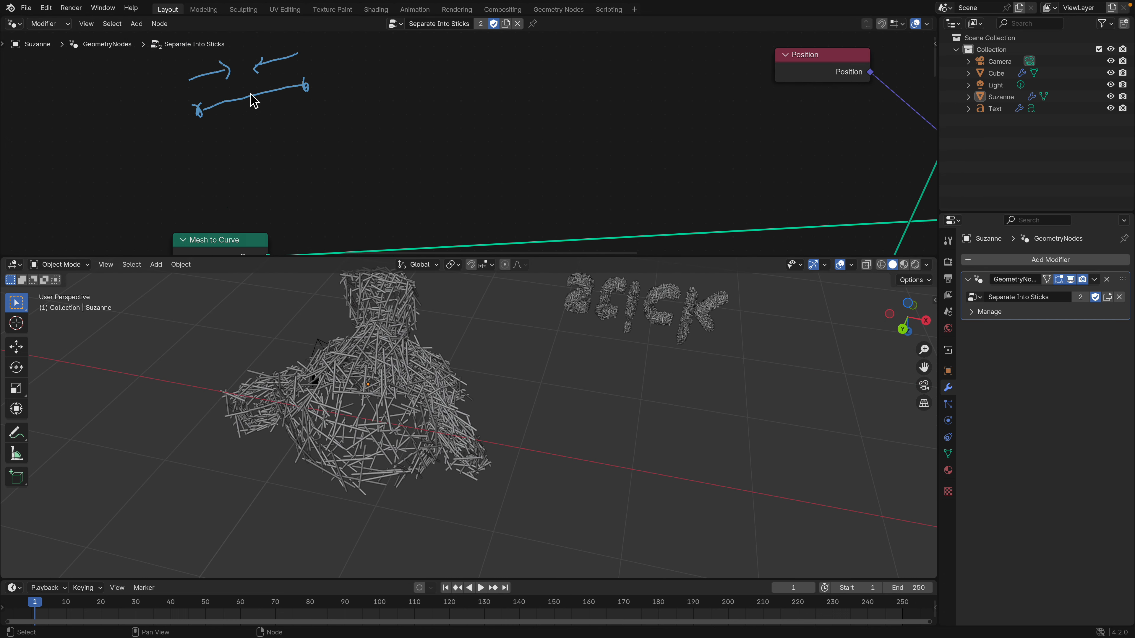
pyautogui.moveTo(433, 178)
pyautogui.mouseDown(button='middle')
pyautogui.moveTo(511, 76)
pyautogui.moveTo(534, 114)
pyautogui.moveTo(527, 147)
pyautogui.mouseUp(button='middle')
pyautogui.moveTo(513, 357)
pyautogui.mouseDown(button='middle')
pyautogui.moveTo(496, 275)
pyautogui.moveTo(502, 405)
pyautogui.mouseUp(button='middle')
pyautogui.moveTo(551, 129); pyautogui.dragTo(552, 106)
pyautogui.moveTo(660, 148); pyautogui.dragTo(640, 122)
pyautogui.moveTo(564, 113); pyautogui.dragTo(496, 110, button='middle')
pyautogui.moveTo(472, 109); pyautogui.dragTo(471, 115)
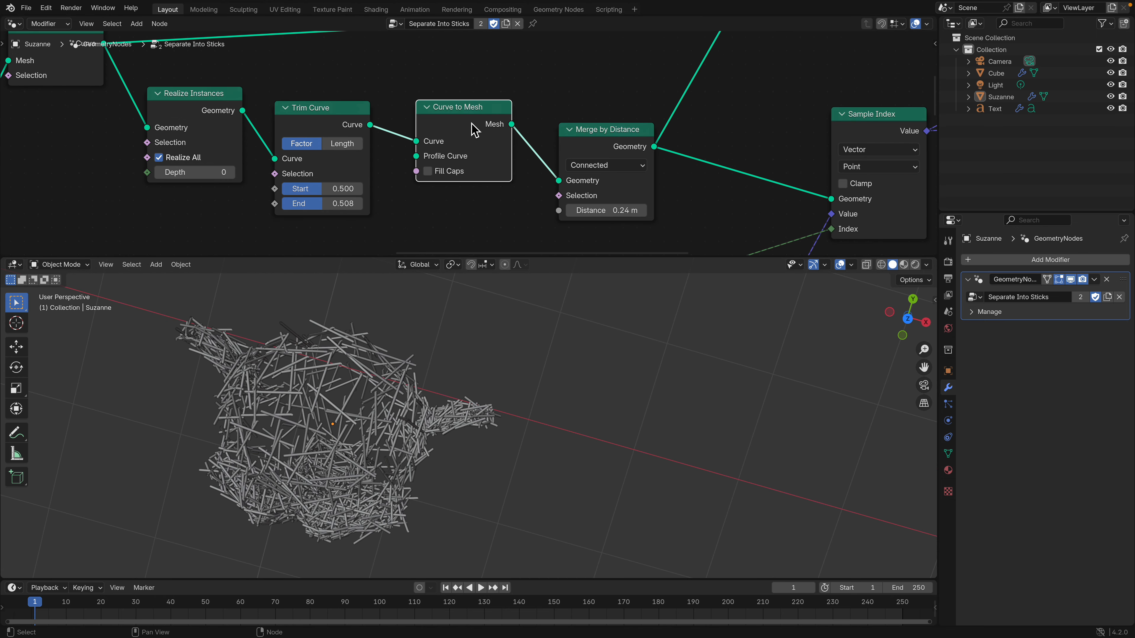
# Adjust the Merge by Distance node's position beside Curve to Mesh and save the blend file
pyautogui.moveTo(475, 130); pyautogui.dragTo(431, 152, button='middle')
pyautogui.moveTo(548, 166); pyautogui.dragTo(538, 149)
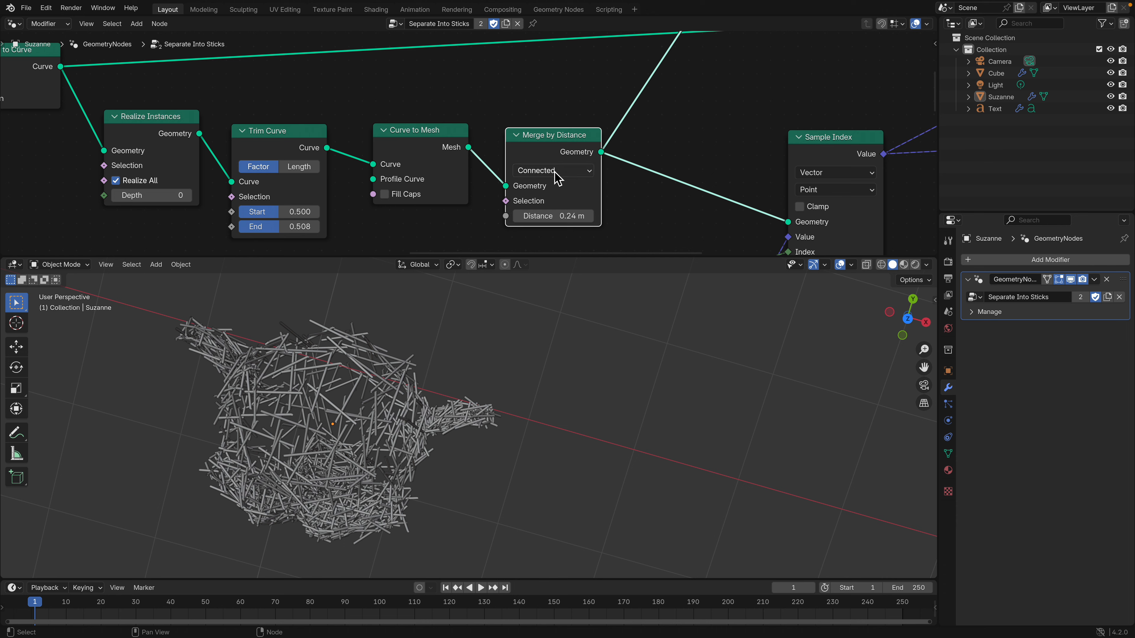
pyautogui.moveTo(542, 125); pyautogui.dragTo(530, 112, button='middle')
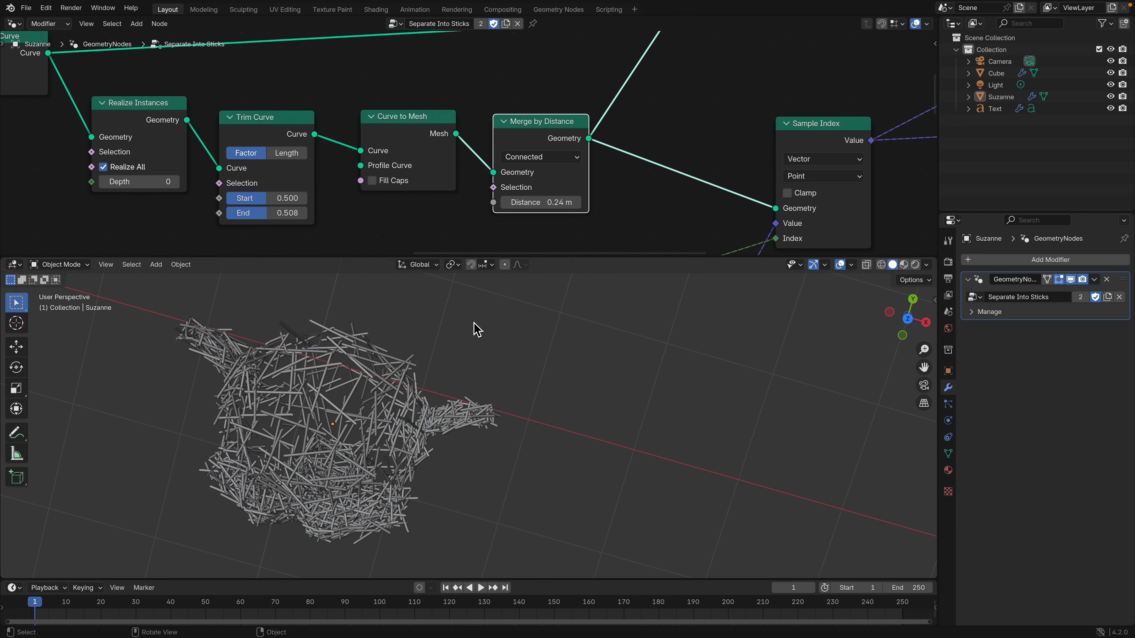
pyautogui.moveTo(477, 329); pyautogui.dragTo(493, 306, button='middle')
pyautogui.moveTo(553, 148); pyautogui.dragTo(551, 146)
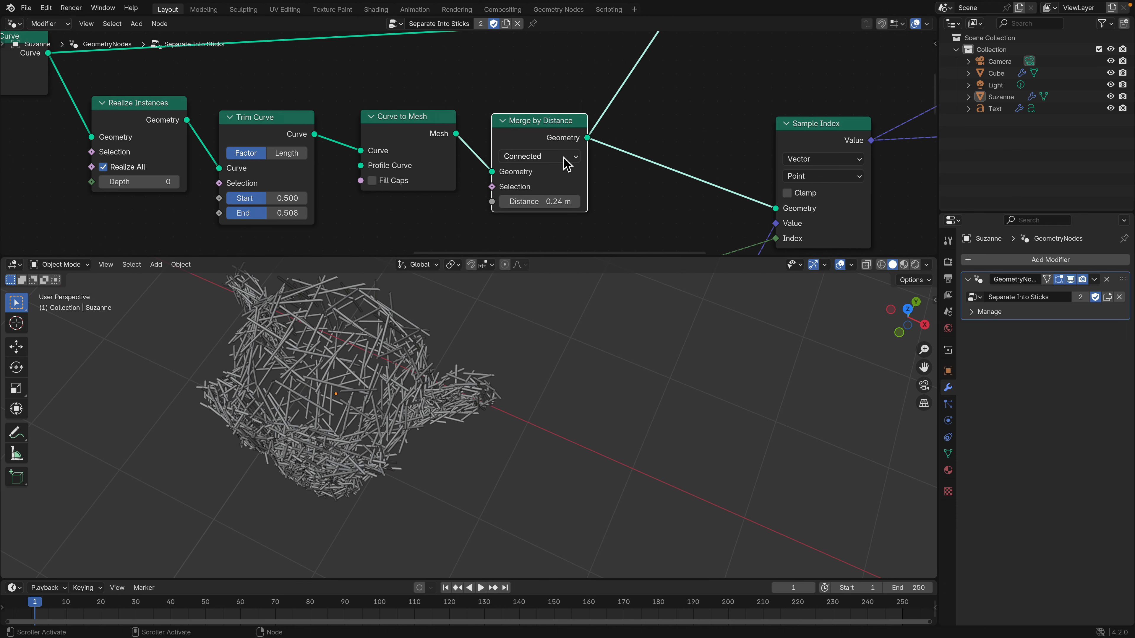
pyautogui.scroll(-2, 566, 164)
pyautogui.hotkey('ctrl', 's')
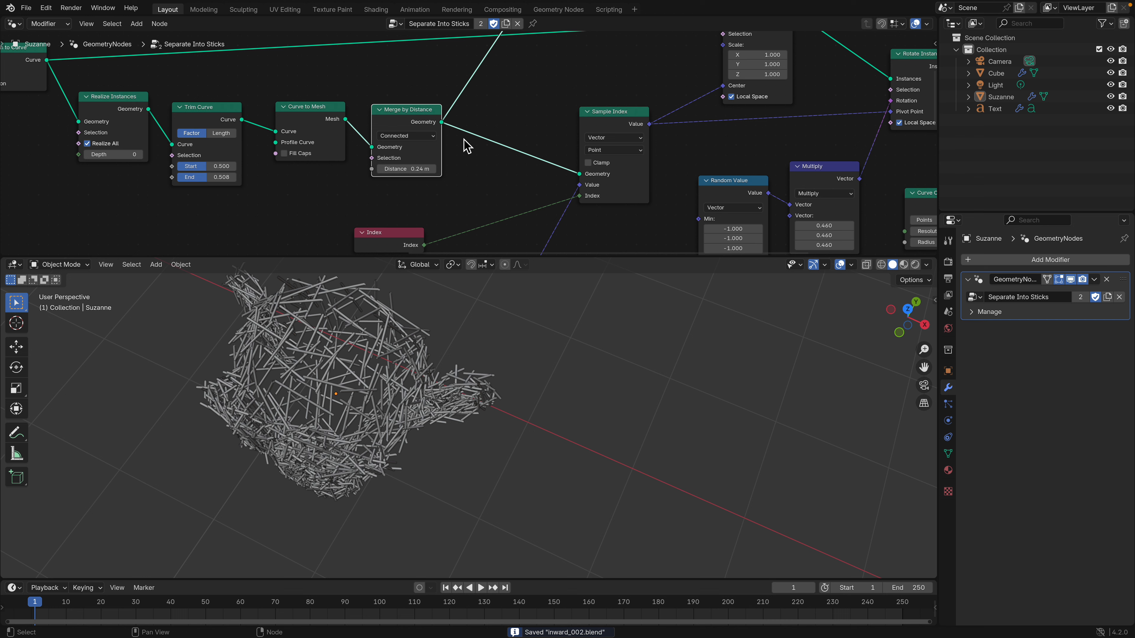
# Move the Index and Position nodes up between the Merge by Distance and Sample Index nodes
pyautogui.click(595, 136)
pyautogui.moveTo(602, 117); pyautogui.dragTo(599, 123)
pyautogui.moveTo(572, 159); pyautogui.dragTo(576, 94, button='middle')
pyautogui.moveTo(419, 169); pyautogui.dragTo(507, 109)
pyautogui.moveTo(515, 201); pyautogui.dragTo(495, 145)
pyautogui.moveTo(562, 87); pyautogui.dragTo(490, 160, button='middle')
pyautogui.scroll(1, 490, 160)
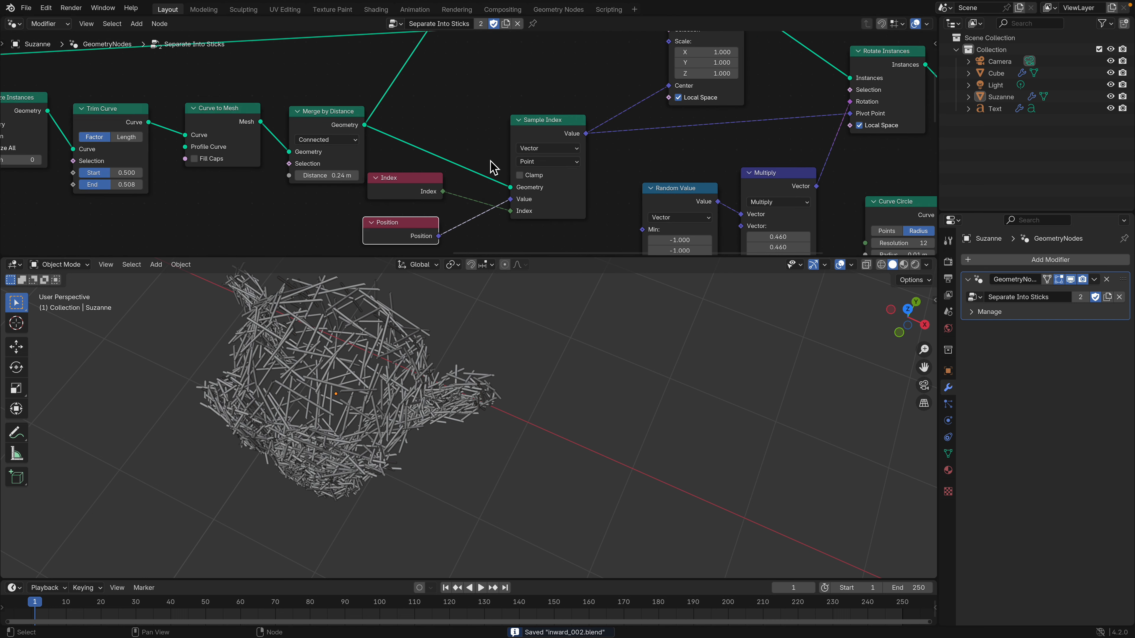
# Fine-tune the Sample Index node's placement and nudge the Index and Position nodes closer to it
pyautogui.scroll(-1, 490, 161)
pyautogui.moveTo(541, 125); pyautogui.dragTo(541, 128)
pyautogui.moveTo(421, 183); pyautogui.dragTo(433, 180)
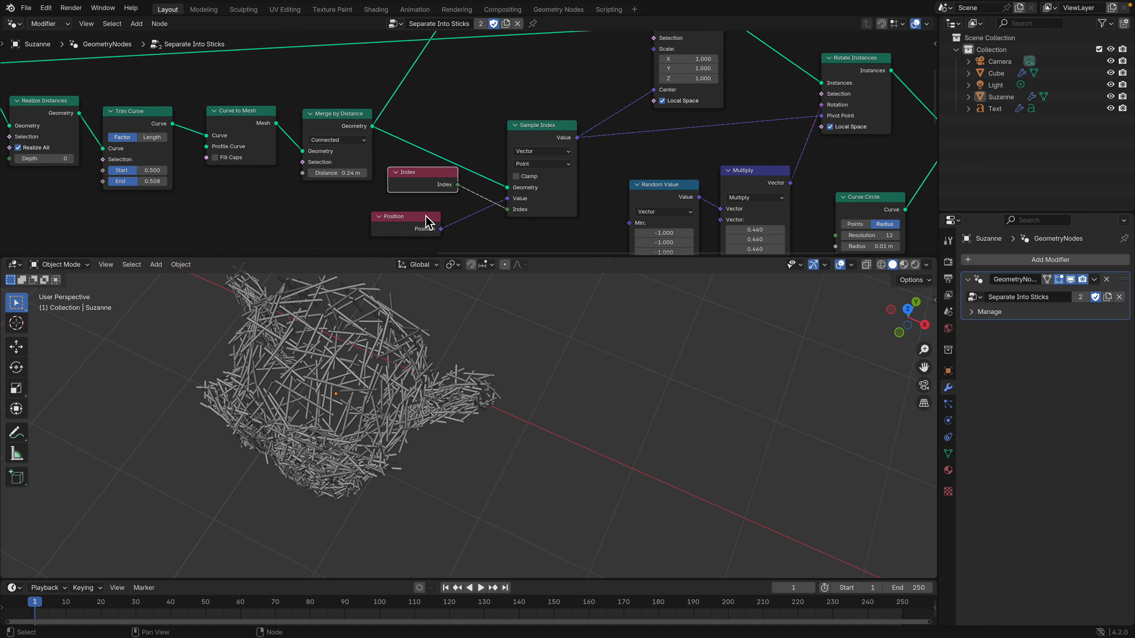
pyautogui.moveTo(428, 222); pyautogui.dragTo(436, 223)
pyautogui.moveTo(370, 176); pyautogui.dragTo(519, 150, button='middle')
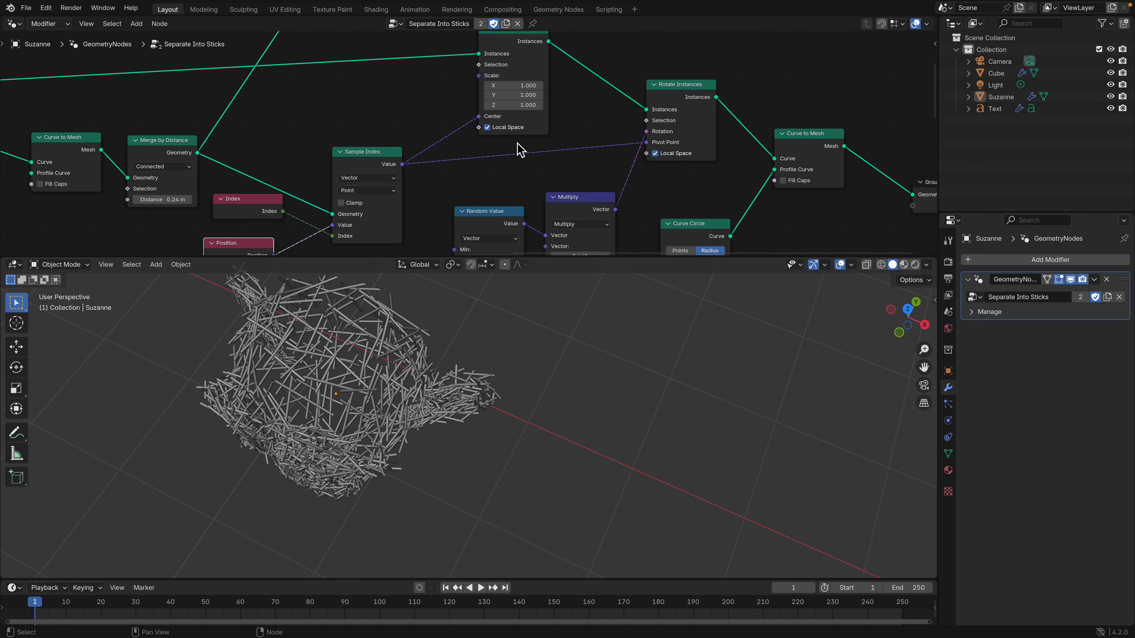
# Move the Rotate Instances node slightly down between Scale Instances and the final Curve to Mesh node
pyautogui.moveTo(676, 107); pyautogui.dragTo(675, 119, button='middle')
pyautogui.moveTo(674, 99); pyautogui.dragTo(679, 112)
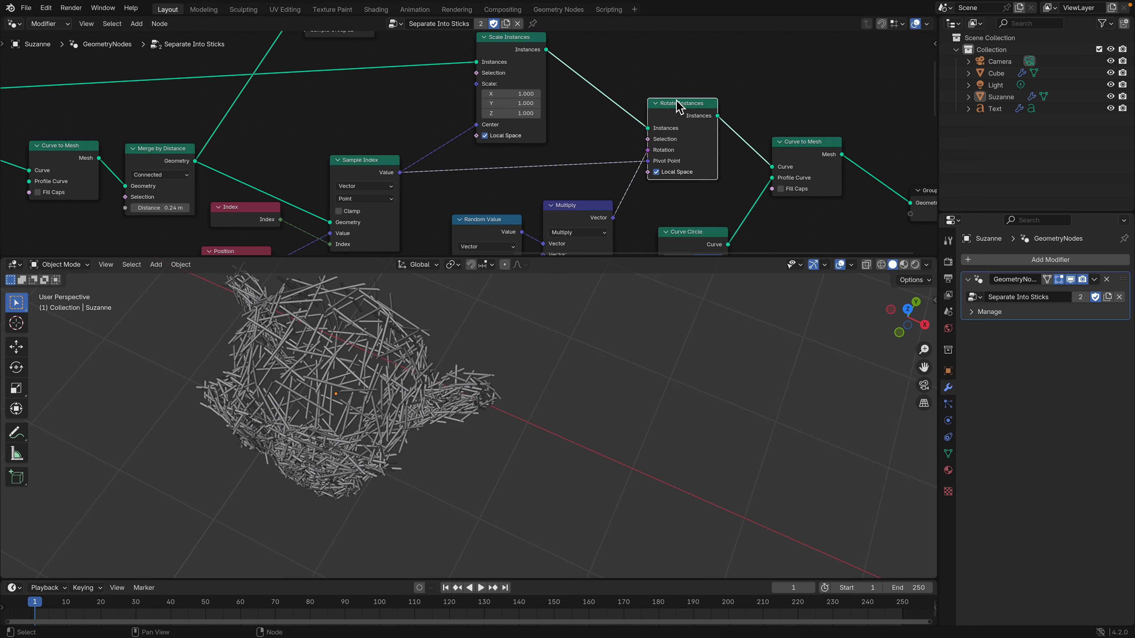
pyautogui.moveTo(518, 338); pyautogui.dragTo(535, 326, button='middle')
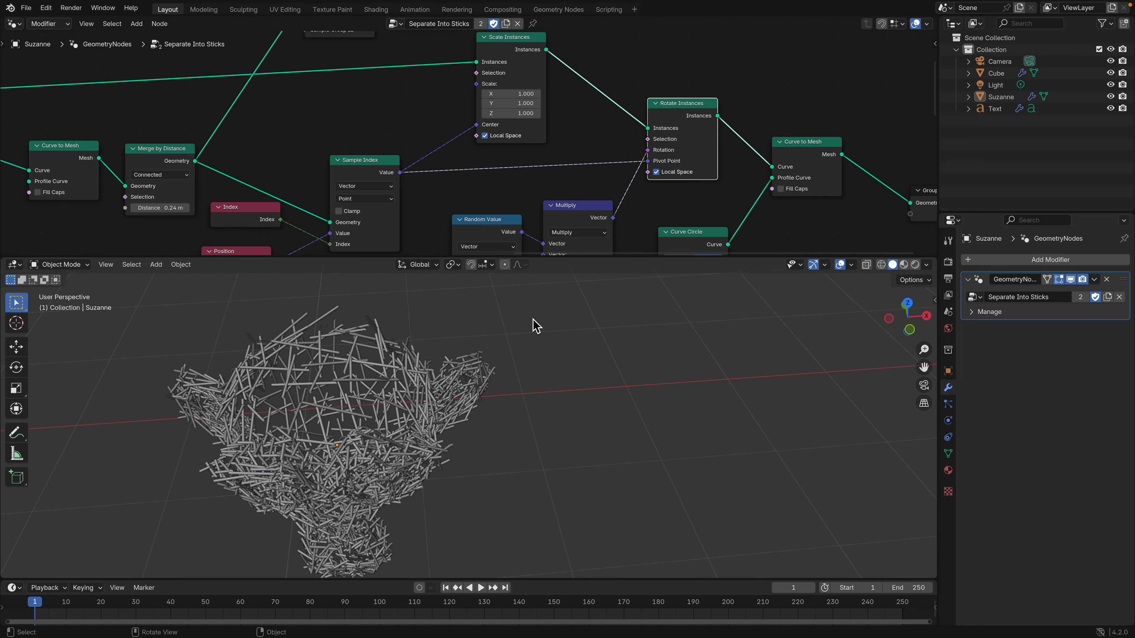
pyautogui.moveTo(431, 399); pyautogui.dragTo(364, 364, button='middle')
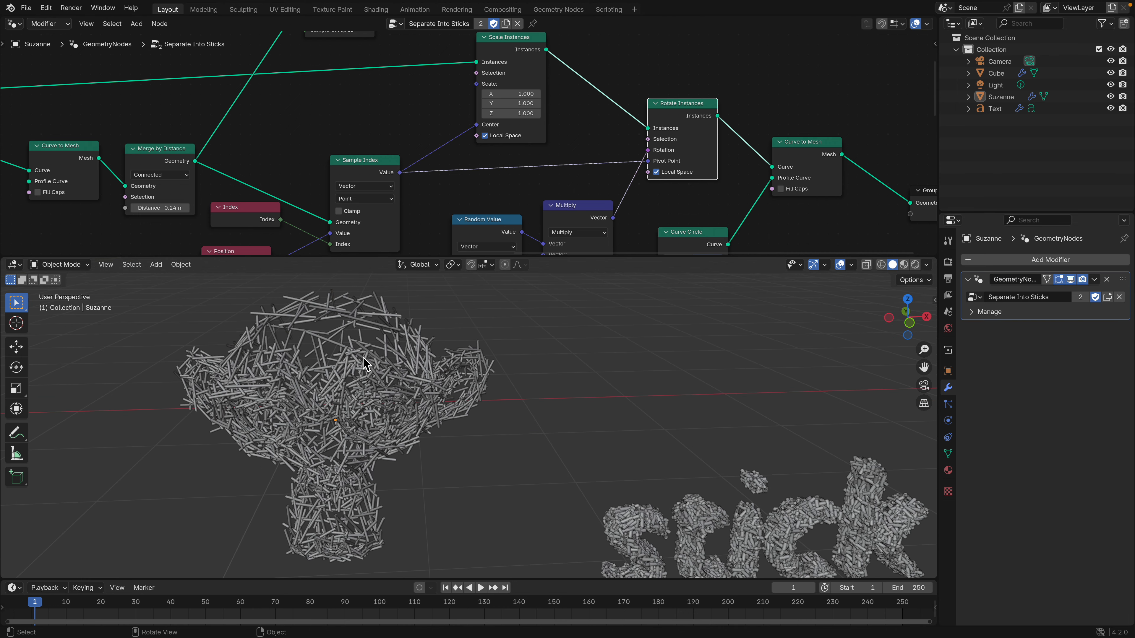
# Enlarge the node editor and shift the Sample Index, Index, and Position nodes closer to the Scale Instances node
pyautogui.scroll(-2, 401, 193)
pyautogui.moveTo(397, 187); pyautogui.dragTo(487, 144, button='middle')
pyautogui.scroll(2, 487, 144)
pyautogui.moveTo(395, 185); pyautogui.dragTo(373, 157, button='middle')
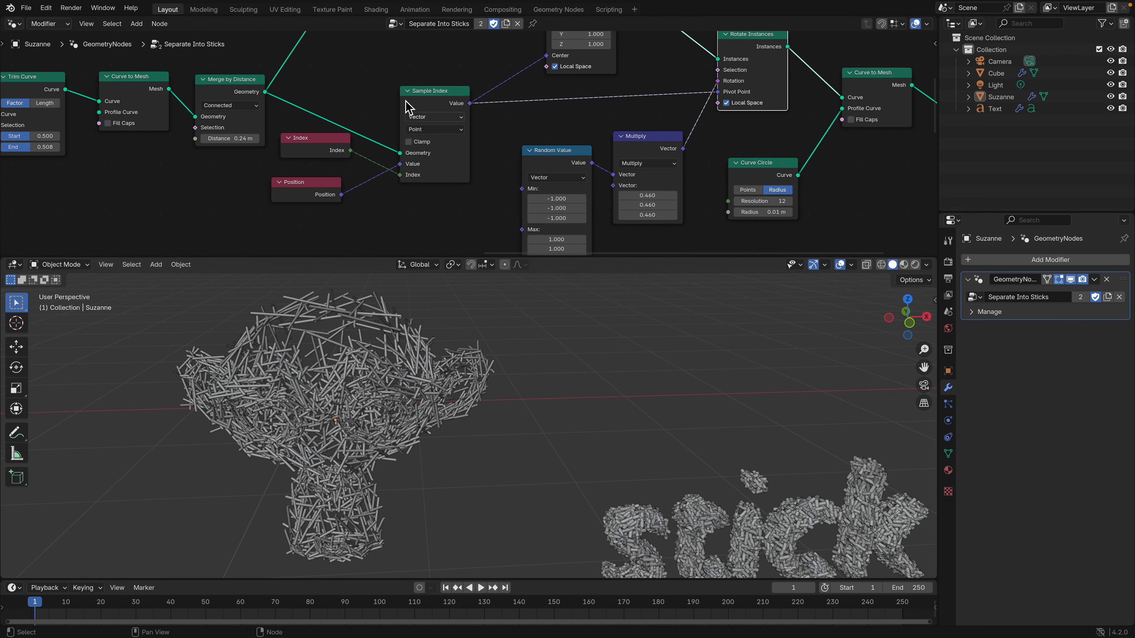
pyautogui.moveTo(492, 258); pyautogui.dragTo(491, 382)
pyautogui.moveTo(345, 148); pyautogui.dragTo(372, 152, button='middle')
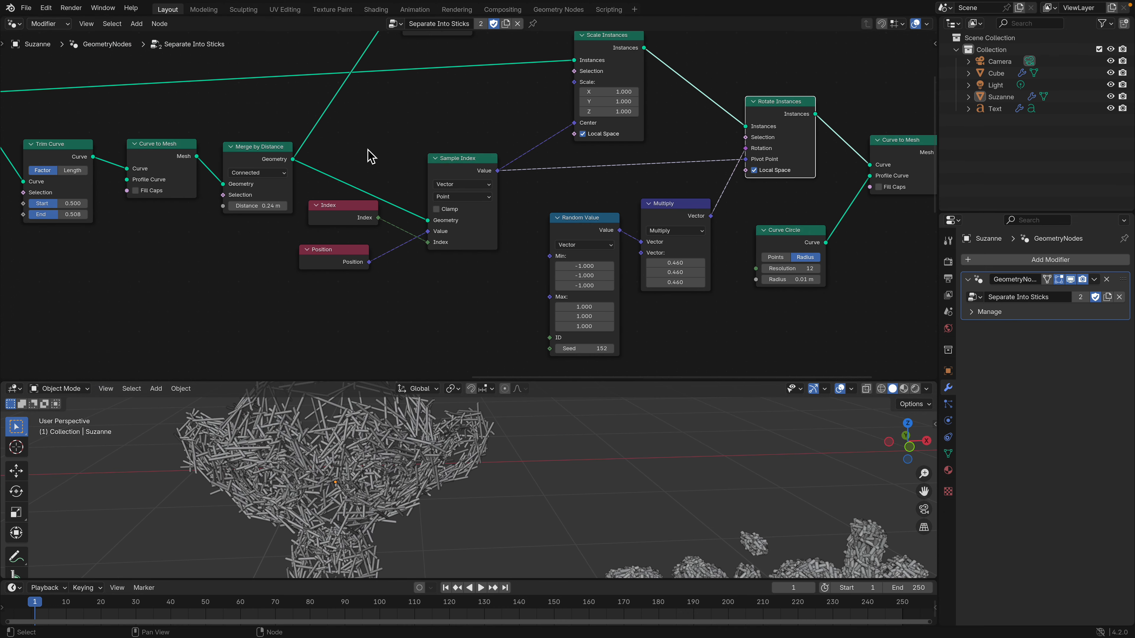
pyautogui.moveTo(448, 212); pyautogui.dragTo(425, 251, button='middle')
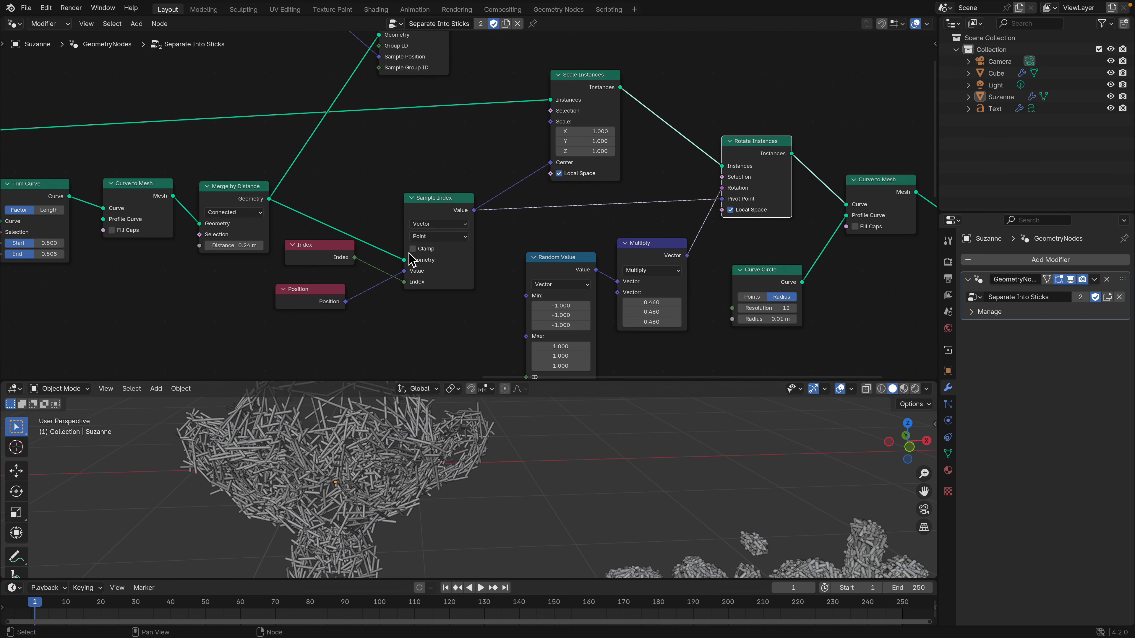
pyautogui.moveTo(447, 207); pyautogui.dragTo(465, 200)
pyautogui.moveTo(315, 258); pyautogui.dragTo(322, 262, button='middle')
pyautogui.moveTo(322, 262); pyautogui.dragTo(343, 304)
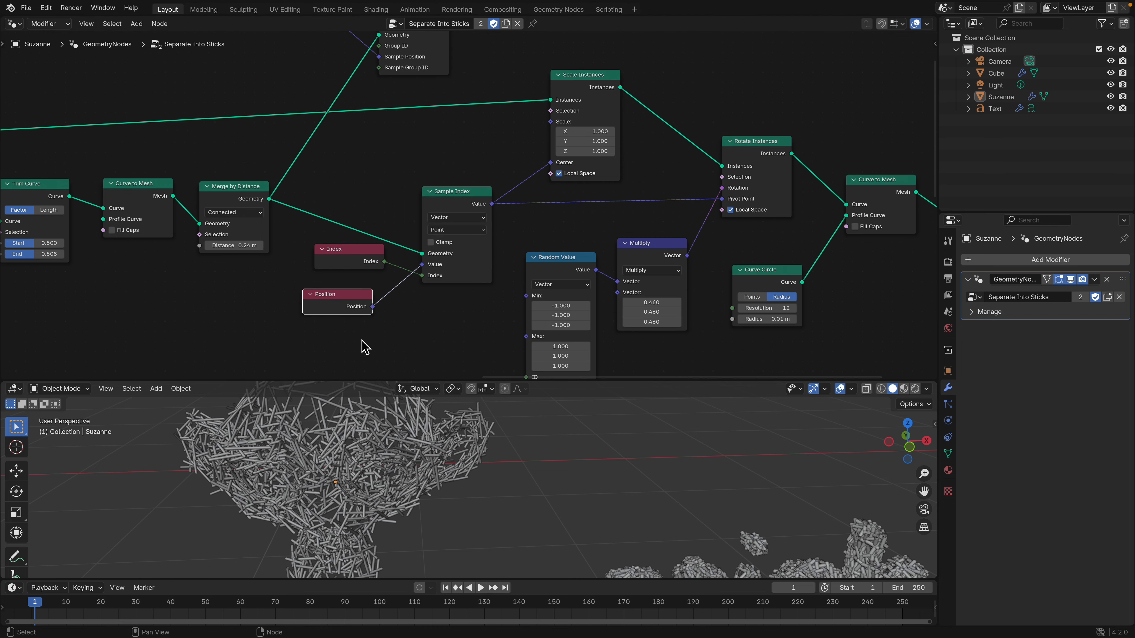
pyautogui.moveTo(455, 191); pyautogui.dragTo(457, 198)
# Move the Multiply and Random Value nodes up and set the Random Value seed to 194
pyautogui.moveTo(544, 231); pyautogui.dragTo(352, 244, button='middle')
pyautogui.moveTo(472, 259); pyautogui.dragTo(471, 240)
pyautogui.moveTo(393, 283); pyautogui.dragTo(389, 255)
pyautogui.moveTo(403, 234); pyautogui.dragTo(402, 224, button='middle')
pyautogui.moveTo(364, 362); pyautogui.dragTo(365, 360)
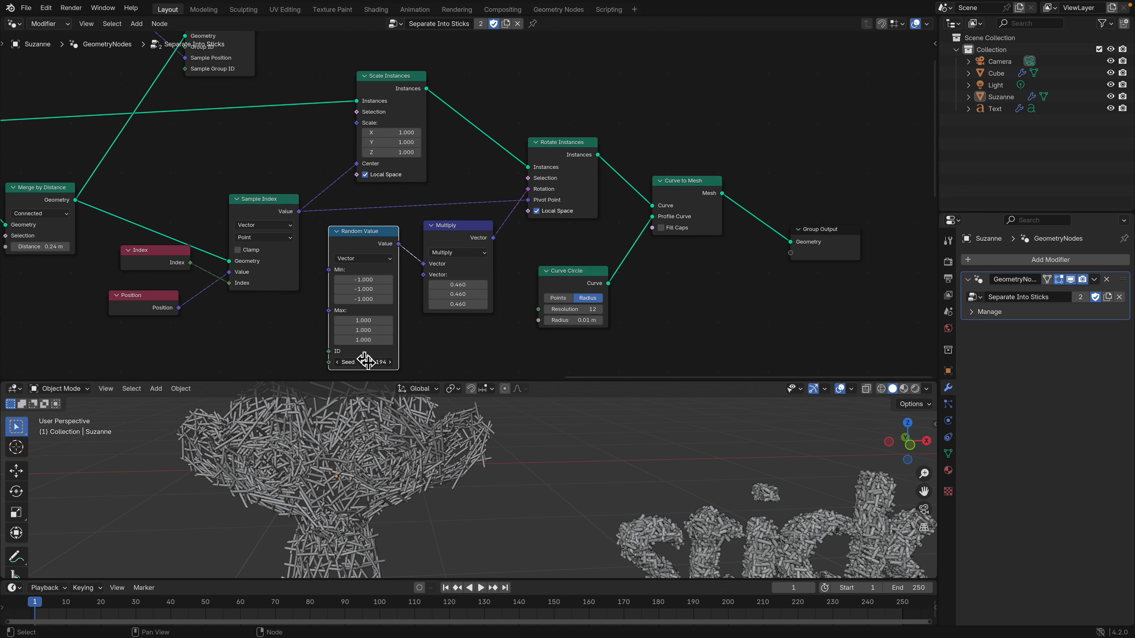
# Set all three vector values of the Multiply node to 0.320 and save the blend file
pyautogui.moveTo(375, 287); pyautogui.dragTo(380, 236, button='middle')
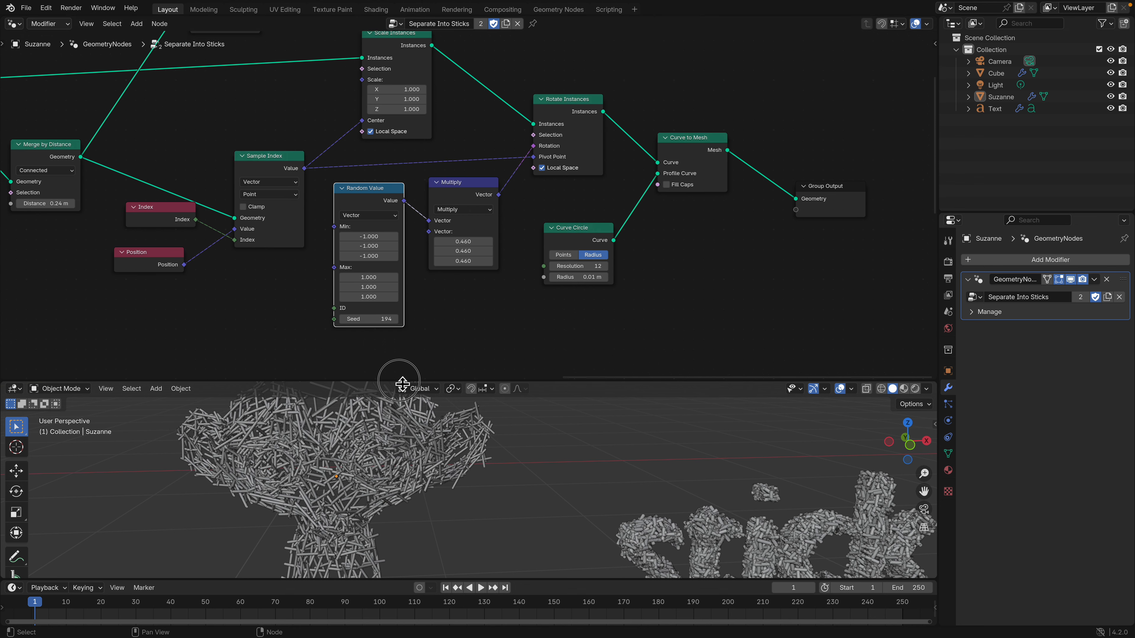
pyautogui.moveTo(401, 378); pyautogui.dragTo(411, 352)
pyautogui.moveTo(476, 226)
pyautogui.keyDown('shift'); pyautogui.mouseDown()
pyautogui.moveTo(476, 245)
pyautogui.moveTo(550, 245)
pyautogui.moveTo(474, 245)
pyautogui.mouseUp(); pyautogui.keyUp('shift')
pyautogui.hotkey('ctrl', 's')
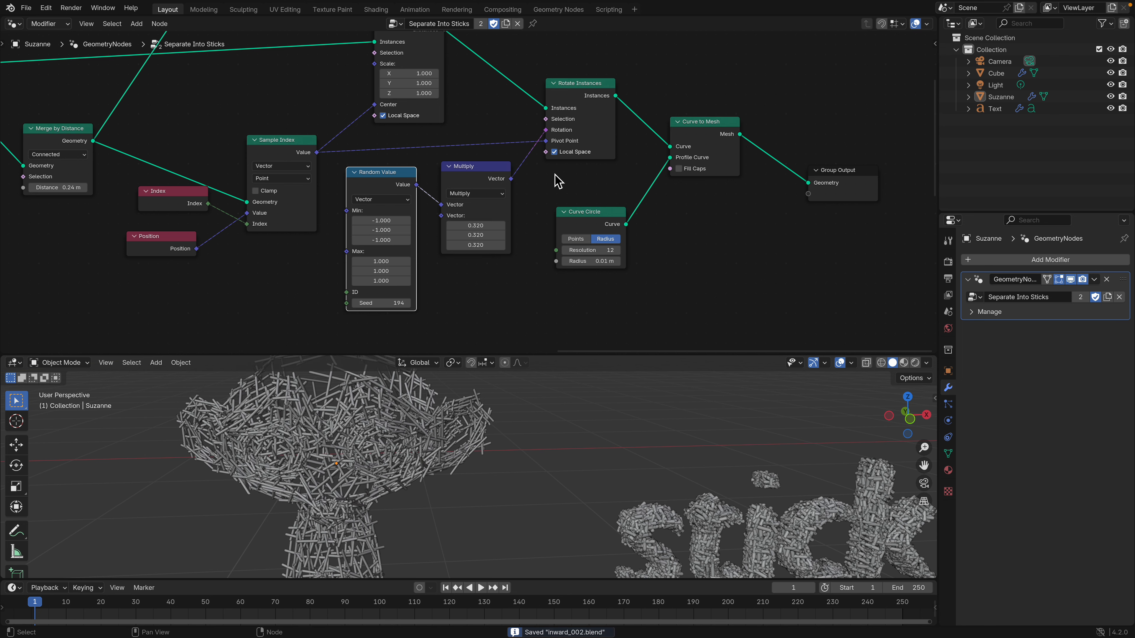
# Move the Scale Instances node slightly up and right, and raise the Sample Index node a little in the Separate Into Sticks tree
pyautogui.moveTo(557, 178); pyautogui.dragTo(518, 217, button='middle')
pyautogui.moveTo(539, 126); pyautogui.dragTo(542, 131)
pyautogui.moveTo(408, 86); pyautogui.dragTo(417, 76)
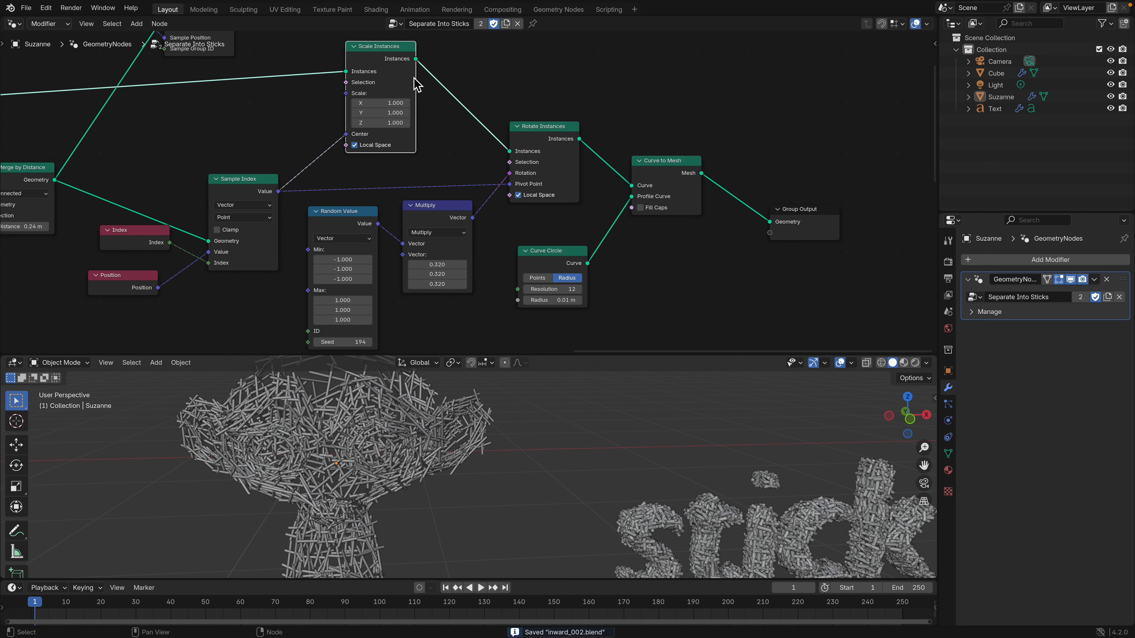
pyautogui.moveTo(490, 161); pyautogui.dragTo(535, 201, button='middle')
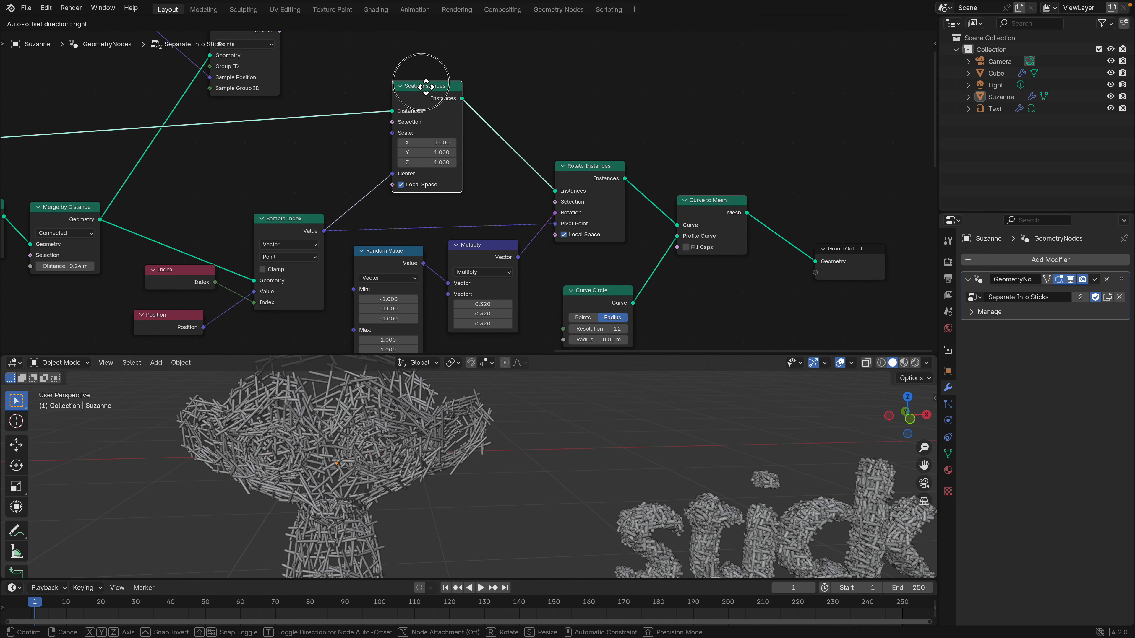
pyautogui.moveTo(420, 86); pyautogui.dragTo(433, 80)
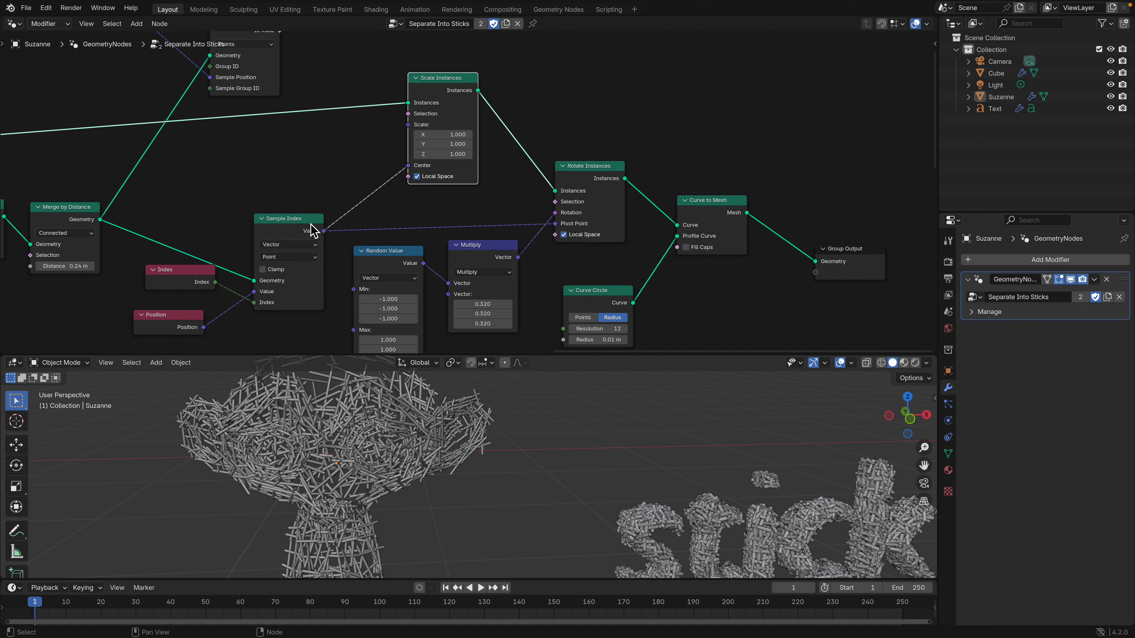
pyautogui.moveTo(314, 231); pyautogui.dragTo(315, 223)
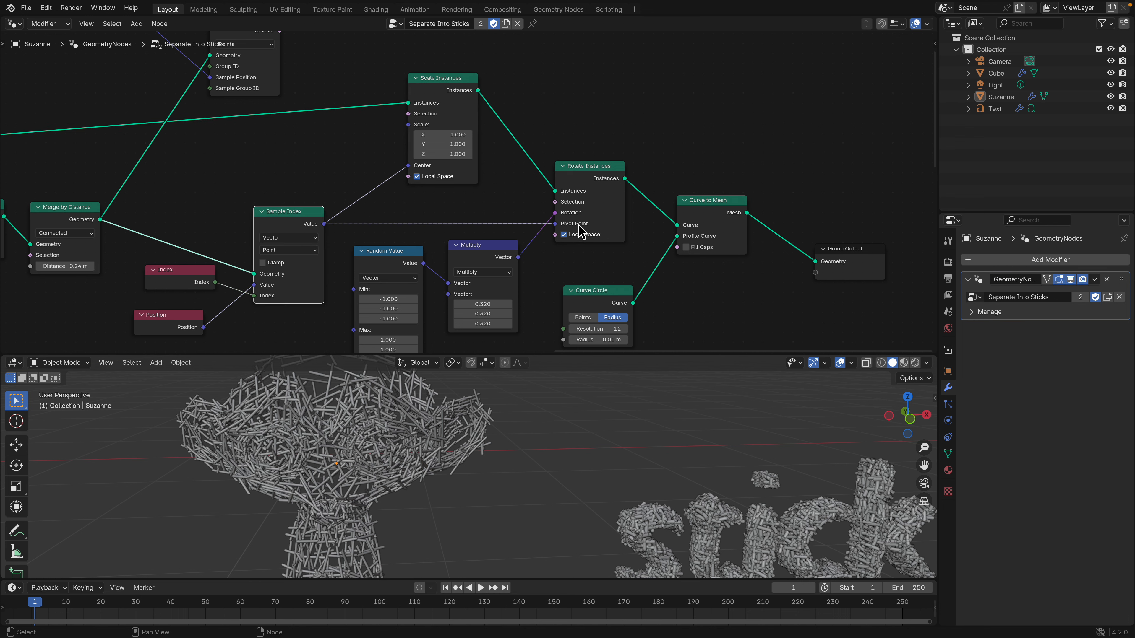
pyautogui.moveTo(448, 77); pyautogui.dragTo(454, 71)
# Try scale values of X 1.080, Y 3.800 and Z 1.400 on the Scale Instances node
pyautogui.moveTo(447, 128); pyautogui.dragTo(491, 138)
pyautogui.moveTo(452, 484); pyautogui.dragTo(422, 463, button='middle')
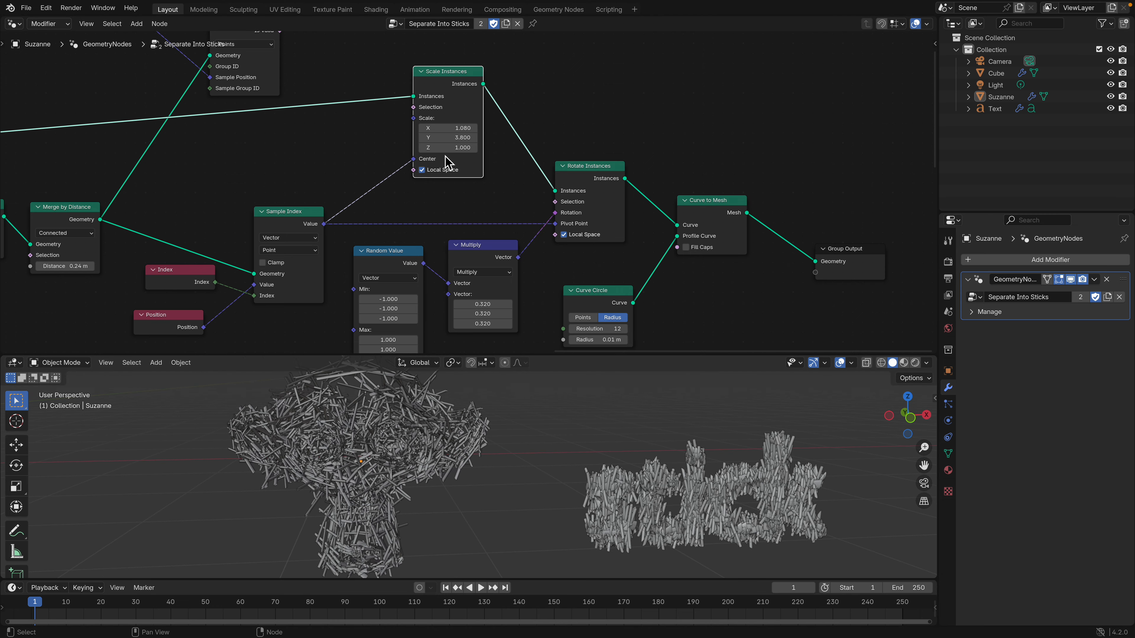
pyautogui.moveTo(448, 147)
pyautogui.mouseDown()
pyautogui.moveTo(483, 148)
pyautogui.moveTo(449, 152)
pyautogui.mouseUp()
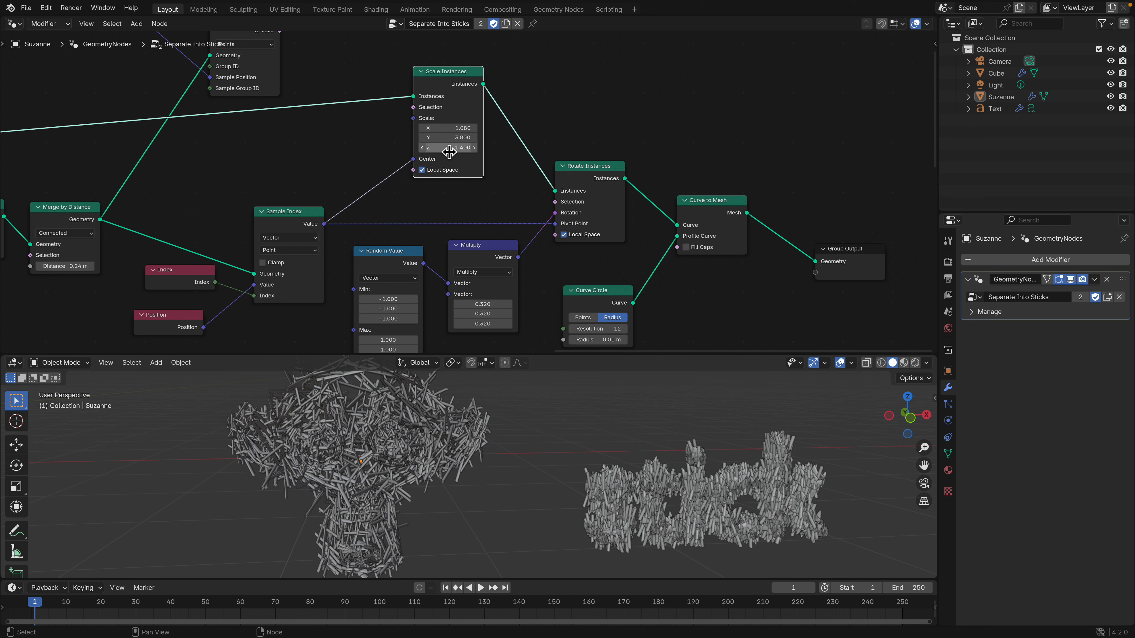
# Reset the Scale Instances scale to 1.000 on all three axes and save the blend file
pyautogui.press('Return')
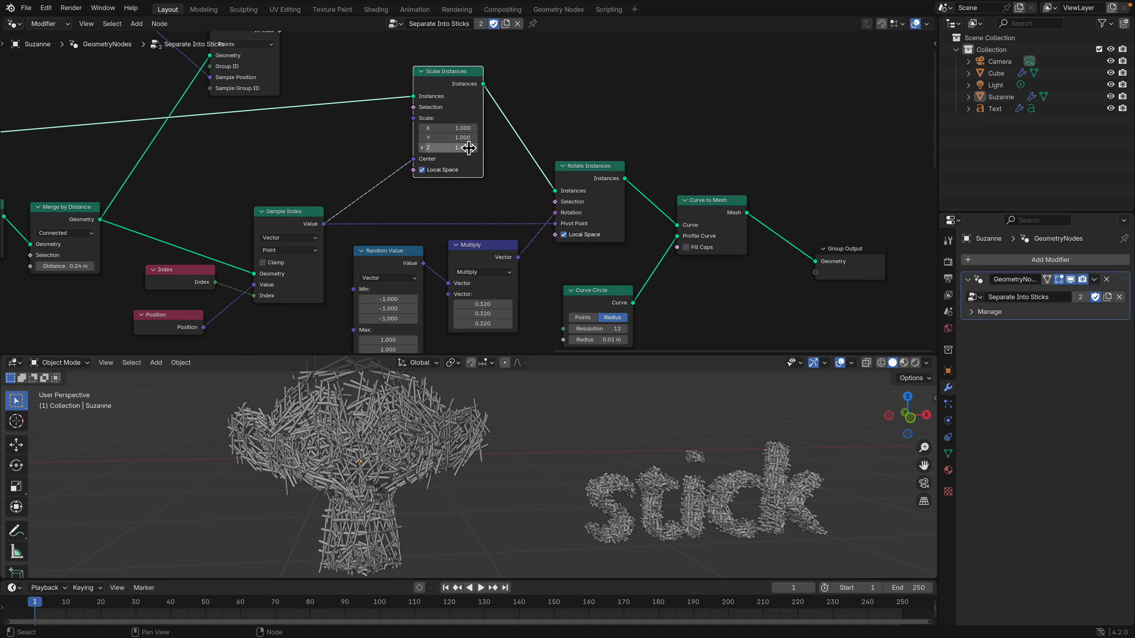
pyautogui.press('Return')
pyautogui.hotkey('ctrl', 's')
pyautogui.click(449, 71)
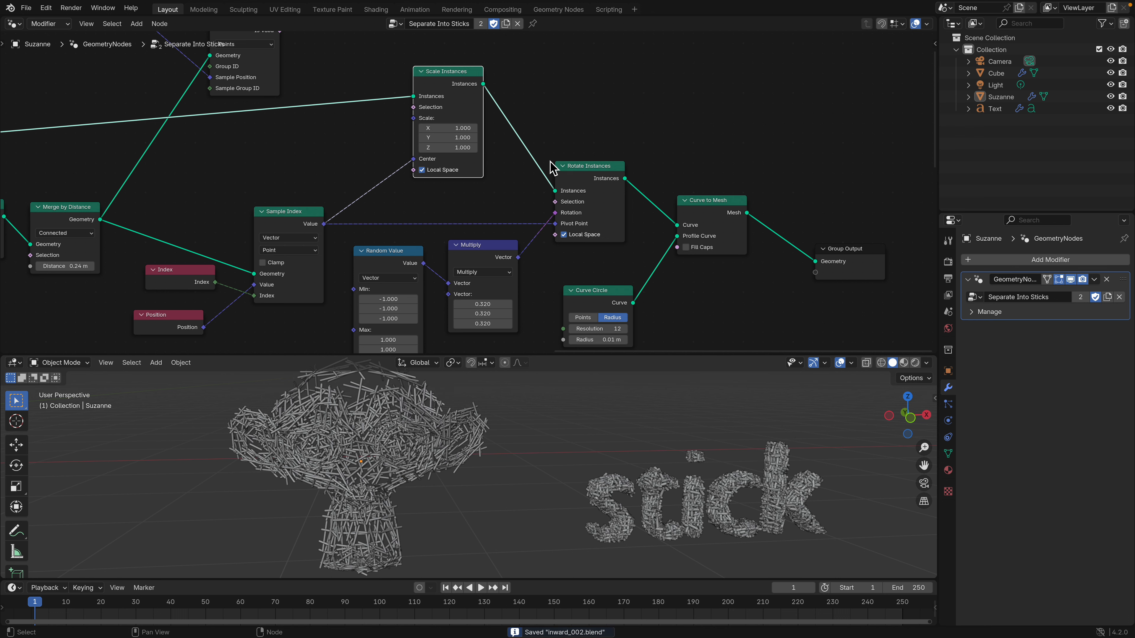
# Nudge the Rotate Instances node upward, and move the Curve Circle and final Curve to Mesh nodes slightly up and right
pyautogui.moveTo(583, 177); pyautogui.dragTo(577, 170)
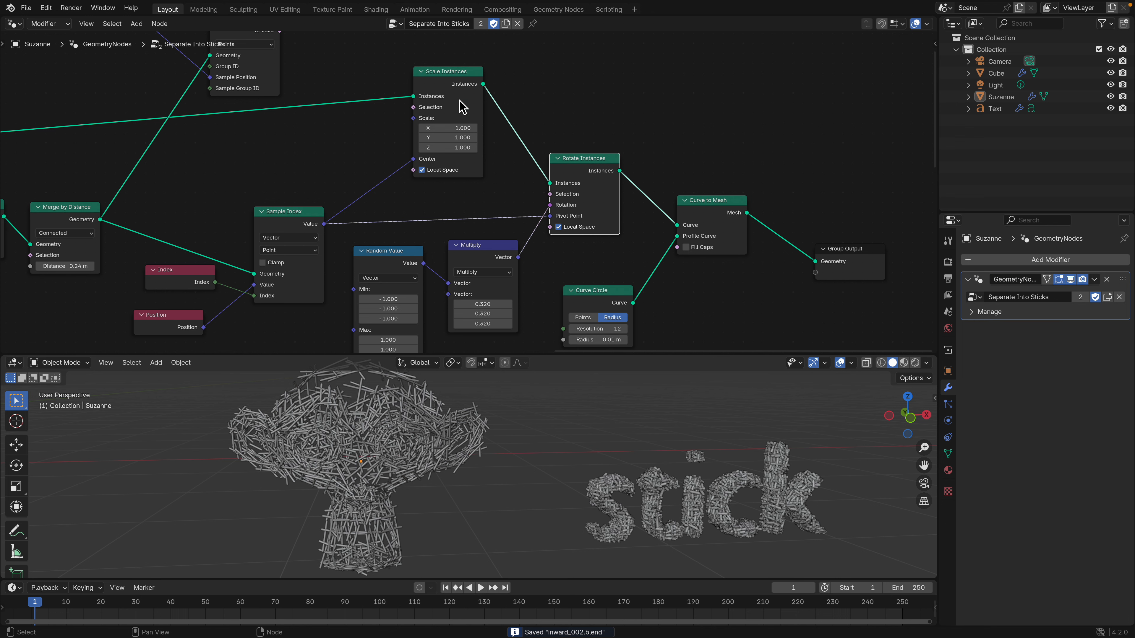
pyautogui.moveTo(556, 159); pyautogui.dragTo(495, 142, button='middle')
pyautogui.scroll(1, 496, 142)
pyautogui.moveTo(531, 149); pyautogui.dragTo(534, 149)
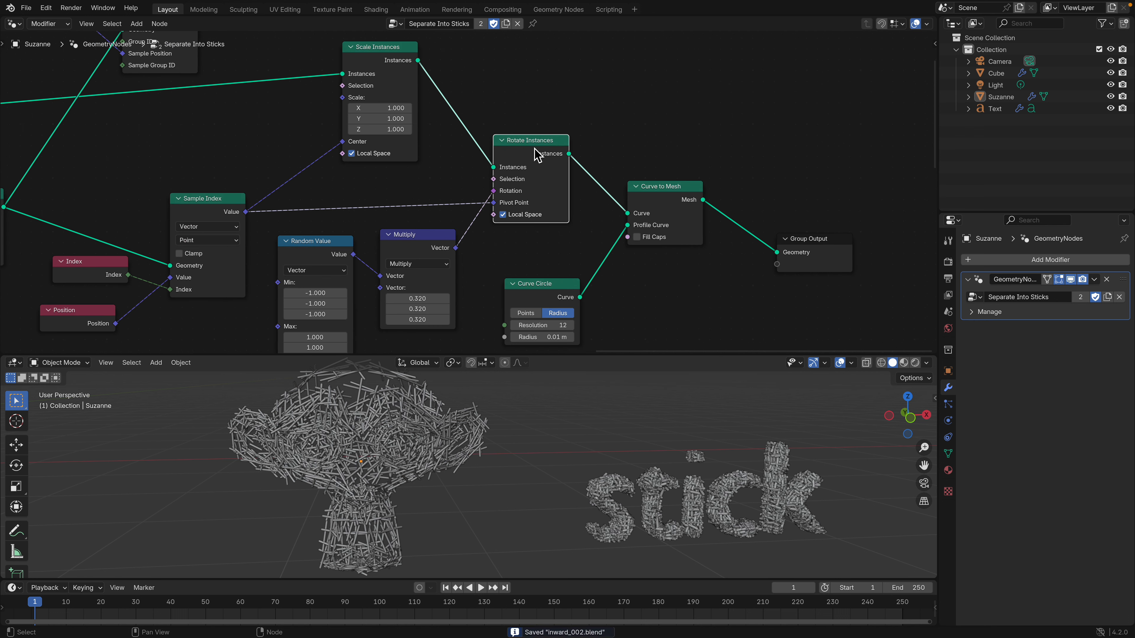
pyautogui.moveTo(496, 228); pyautogui.dragTo(511, 207)
pyautogui.moveTo(616, 141); pyautogui.dragTo(635, 130)
# Open the recent inward blend file listed directly below inward_005.blend
pyautogui.moveTo(518, 391); pyautogui.dragTo(427, 431, button='middle')
pyautogui.scroll(-3, 320, 241)
pyautogui.scroll(-1, 319, 241)
pyautogui.moveTo(320, 241); pyautogui.dragTo(363, 229, button='middle')
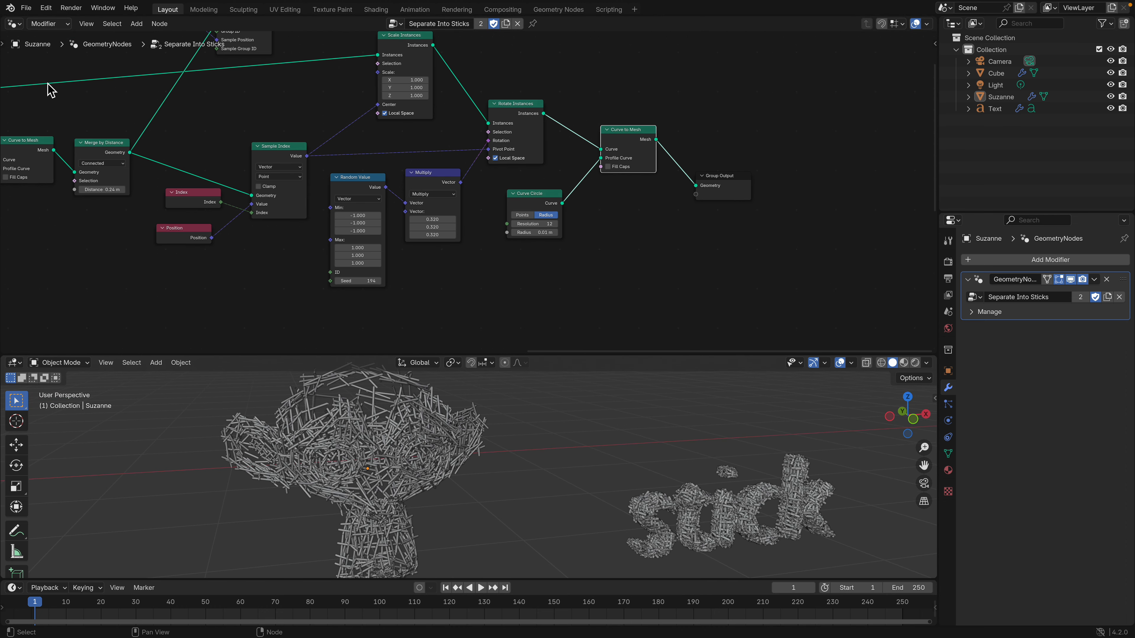
pyautogui.click(28, 9)
pyautogui.moveTo(71, 46)
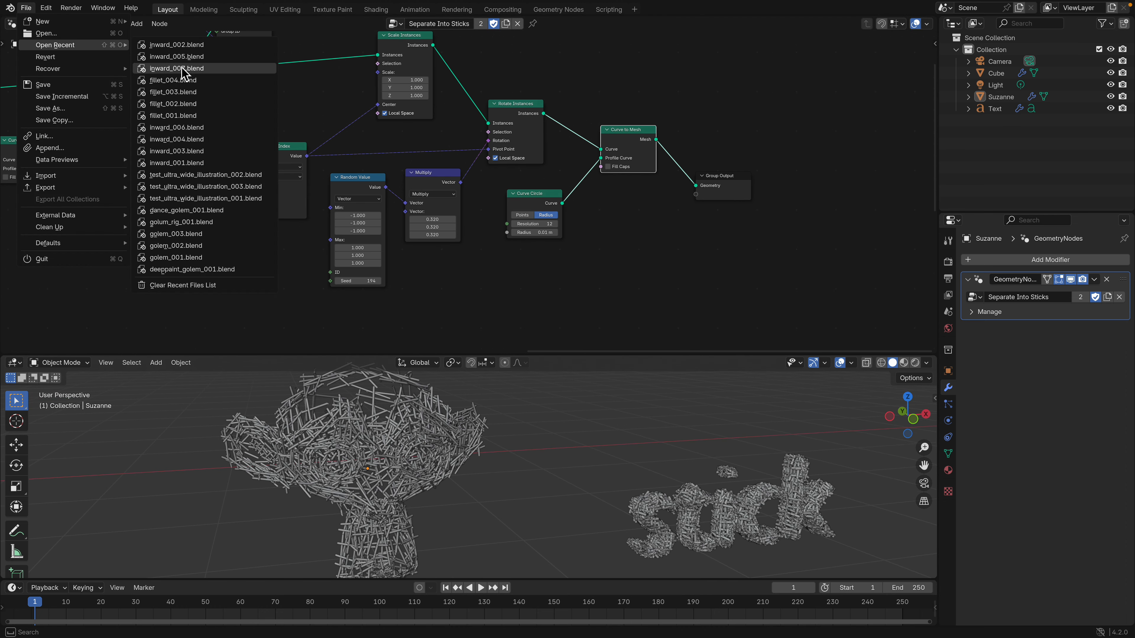
pyautogui.click(196, 73)
pyautogui.click(521, 340)
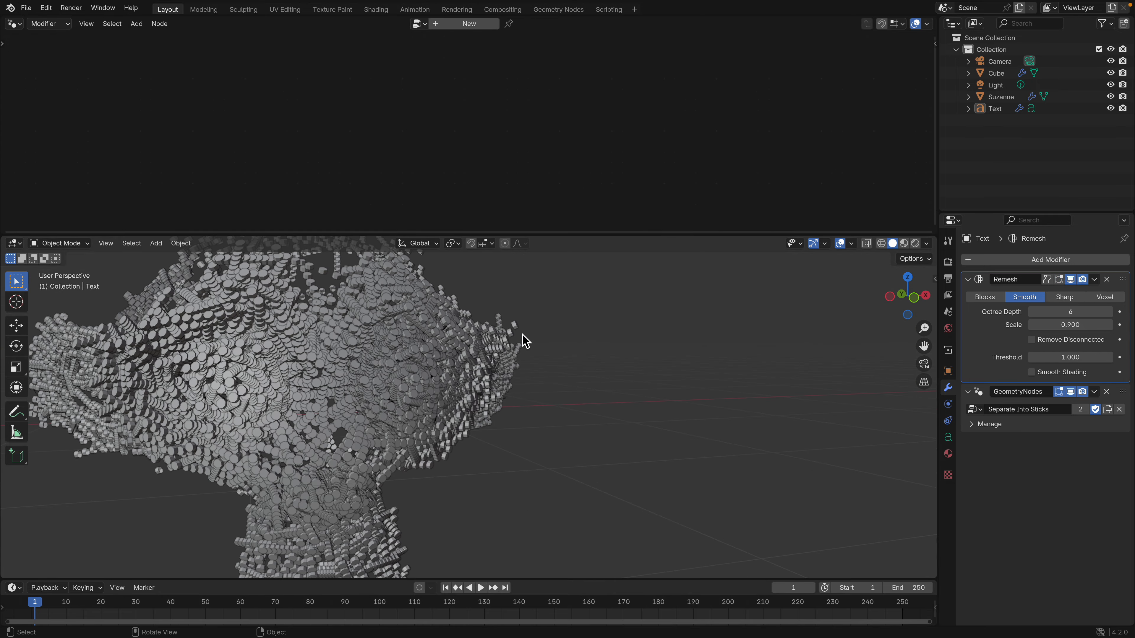
# Select Suzanne to show its Separate Into Sticks node tree, and enlarge the node editor around the Trim Curve and Merge by Distance nodes
pyautogui.moveTo(447, 376); pyautogui.dragTo(370, 423, button='middle')
pyautogui.click(447, 409)
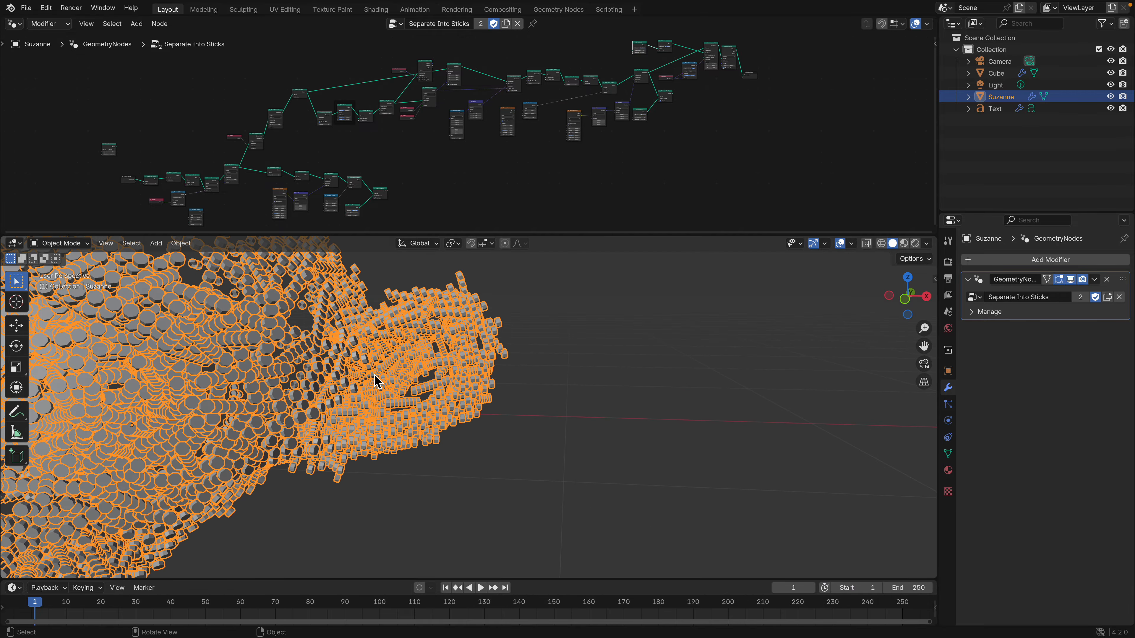
pyautogui.moveTo(392, 234); pyautogui.dragTo(392, 371)
pyautogui.scroll(8, 353, 250)
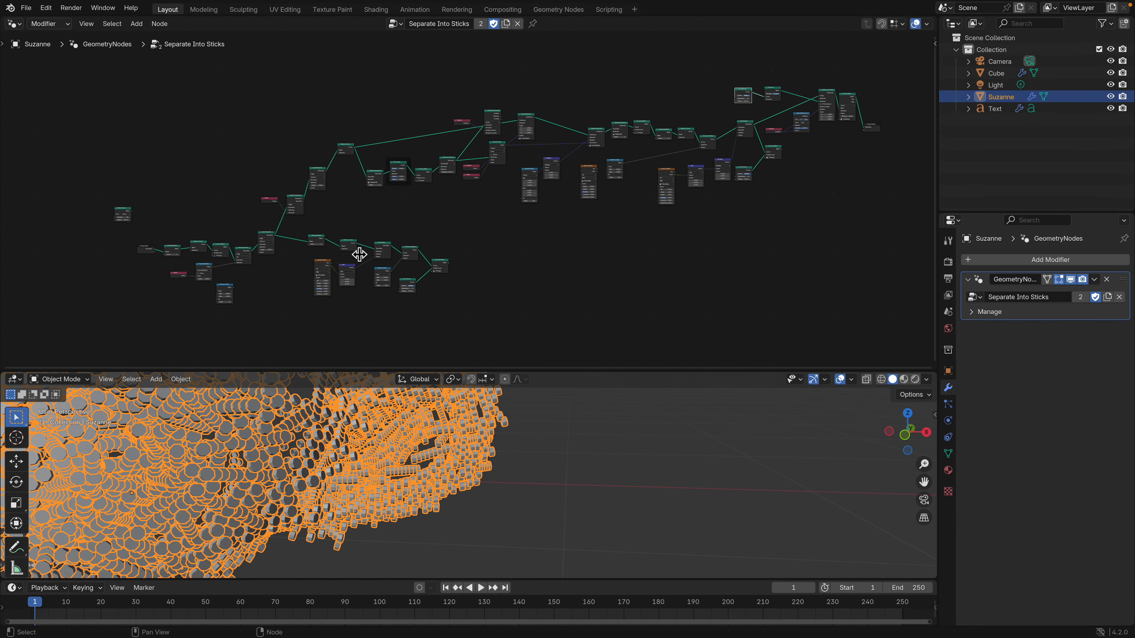
pyautogui.scroll(4, 393, 246)
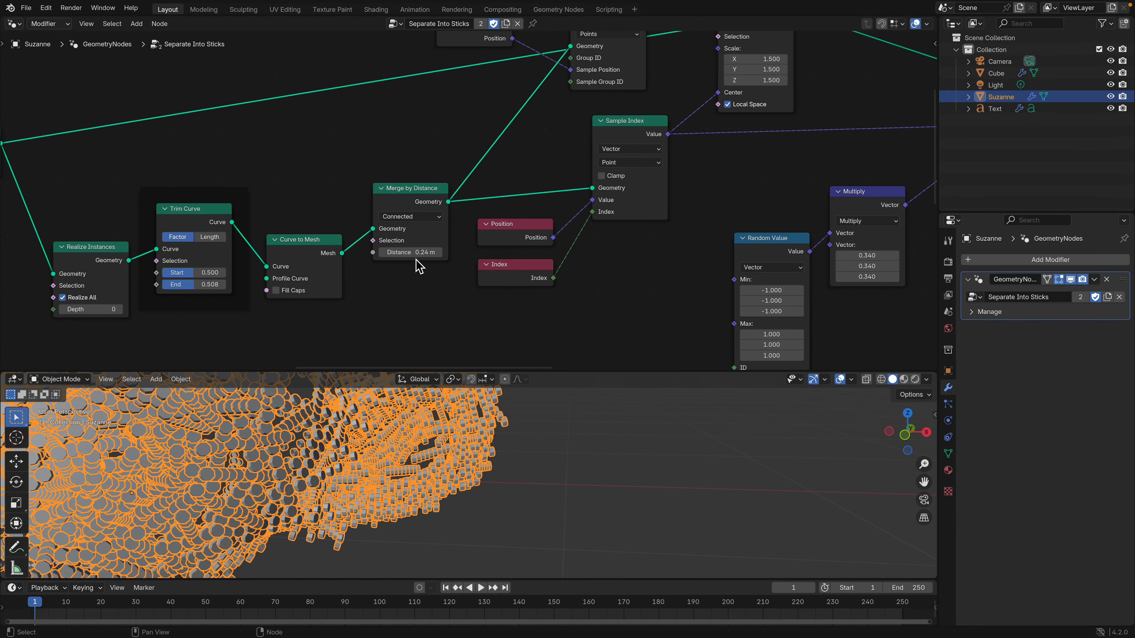
pyautogui.moveTo(326, 232); pyautogui.dragTo(291, 250, button='middle')
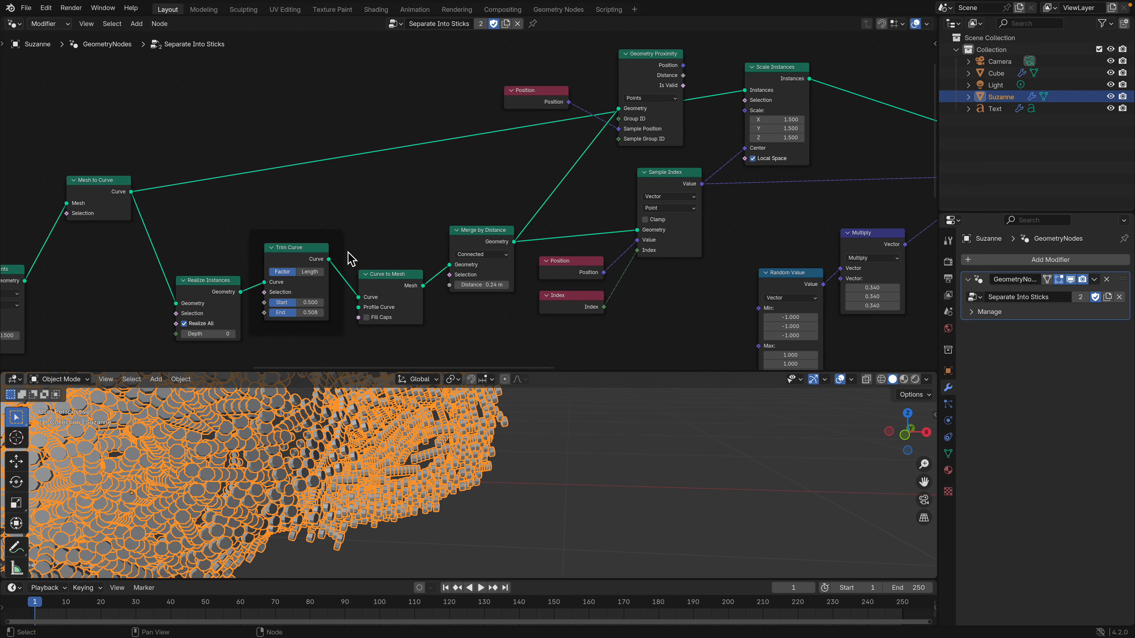
# Raise the Geometry Proximity node slightly and set all three scale values of the Scale Instances node to 1
pyautogui.moveTo(525, 190); pyautogui.dragTo(401, 204, button='middle')
pyautogui.moveTo(527, 70); pyautogui.dragTo(522, 62)
pyautogui.moveTo(637, 89); pyautogui.dragTo(518, 88, button='middle')
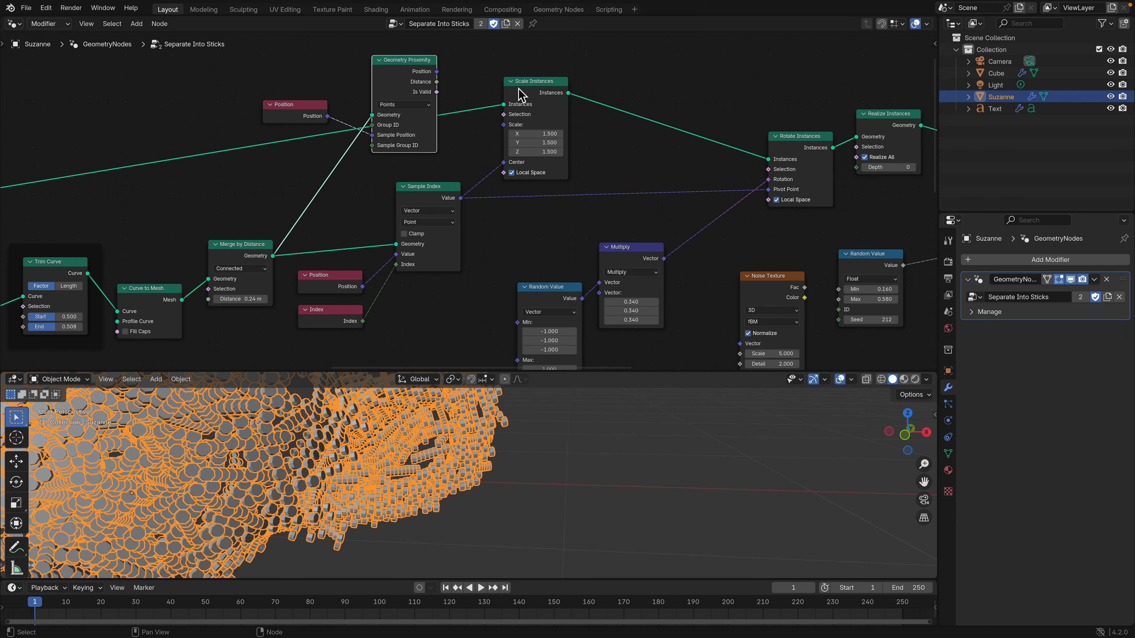
pyautogui.moveTo(525, 88); pyautogui.dragTo(525, 86)
pyautogui.moveTo(545, 133); pyautogui.dragTo(545, 149)
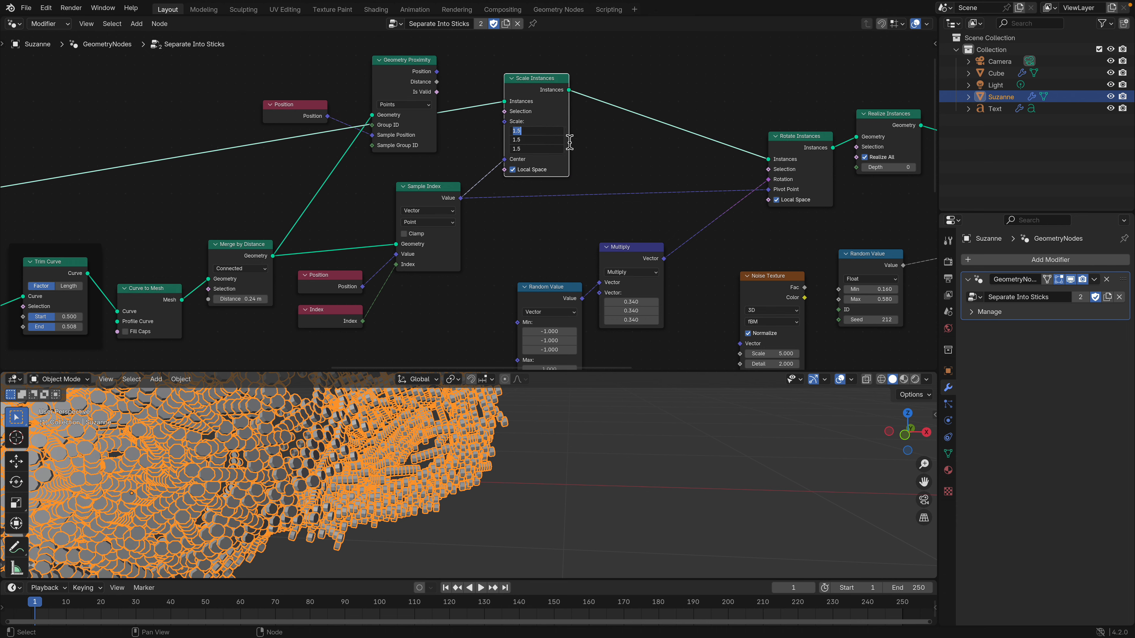
pyautogui.write('1')
pyautogui.press('Return')
# Set all three vector values of the Multiply node feeding Rotate Instances to 0.980
pyautogui.scroll(-6, 513, 440)
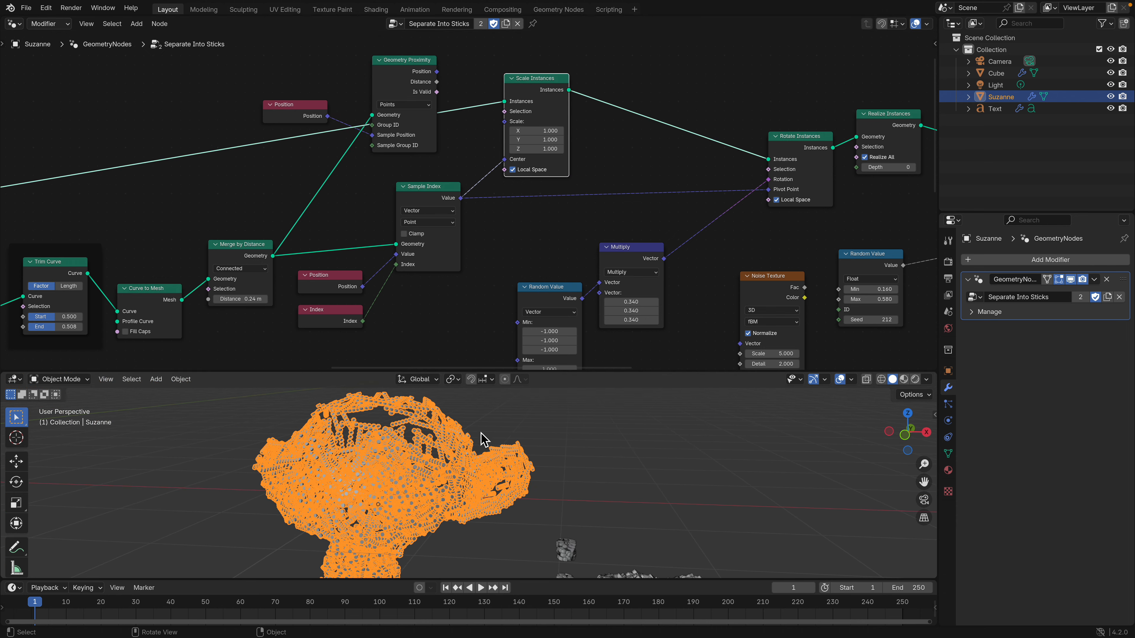
pyautogui.moveTo(513, 436); pyautogui.dragTo(559, 429, button='middle')
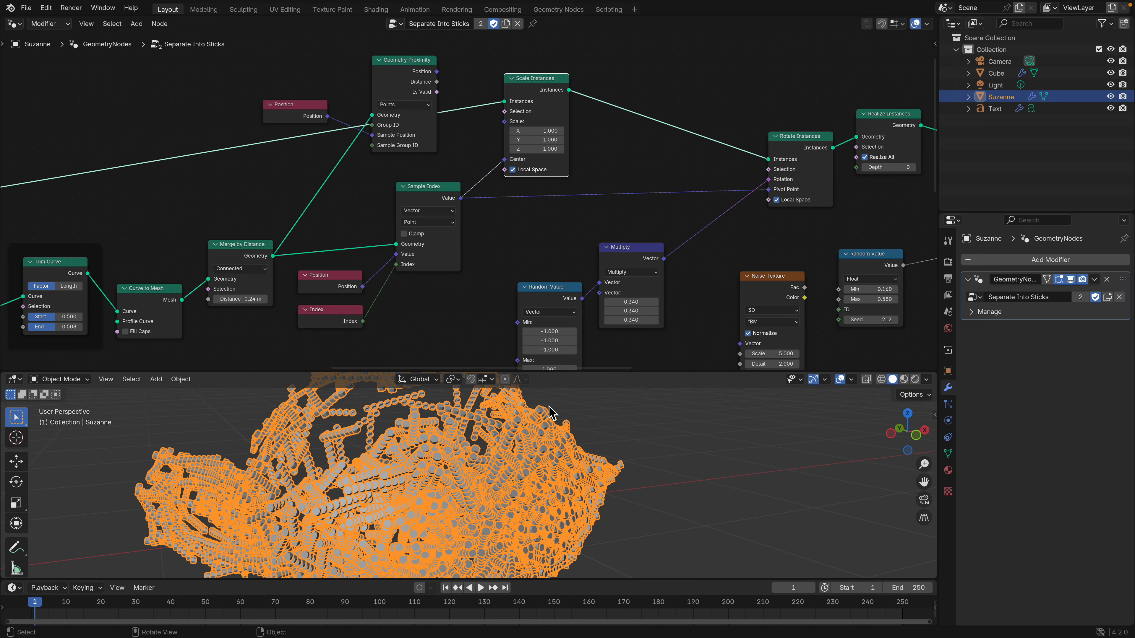
pyautogui.hscroll(4, 499, 162)
pyautogui.scroll(-2, 499, 163)
pyautogui.write('1')
pyautogui.press('Return')
pyautogui.moveTo(544, 260)
pyautogui.mouseDown()
pyautogui.moveTo(545, 277)
pyautogui.moveTo(514, 277)
pyautogui.moveTo(572, 278)
pyautogui.moveTo(525, 277)
pyautogui.moveTo(545, 277)
pyautogui.mouseUp()
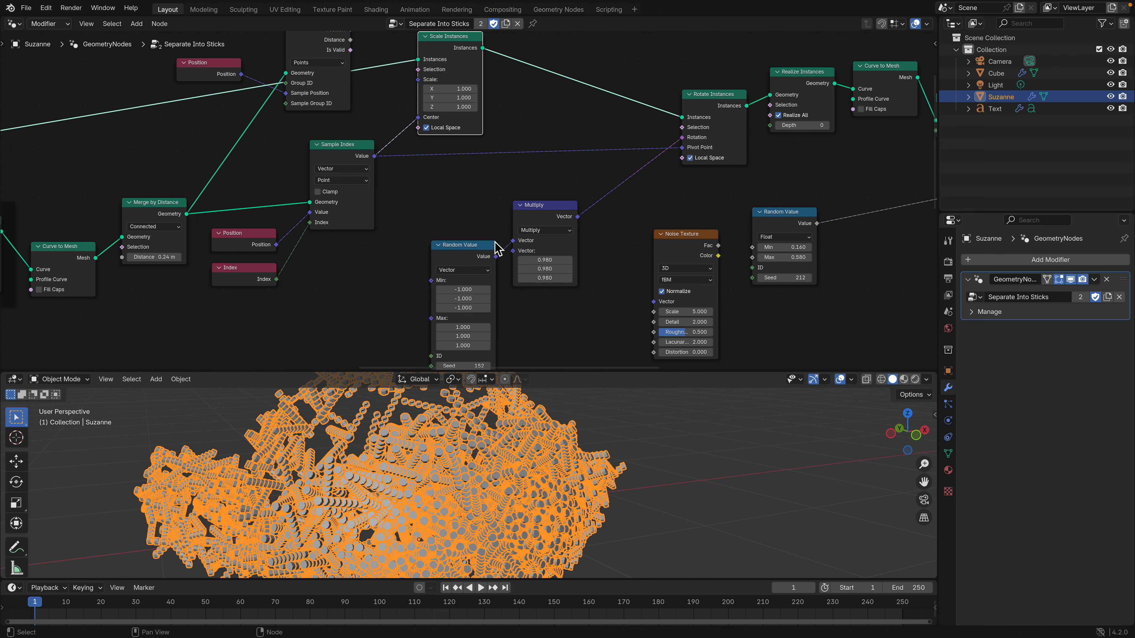
# Change the seed of the vector Random Value node that feeds the Multiply node
pyautogui.moveTo(495, 242); pyautogui.dragTo(494, 213, button='middle')
pyautogui.moveTo(466, 336); pyautogui.dragTo(491, 336)
pyautogui.moveTo(509, 101); pyautogui.dragTo(509, 140, button='middle')
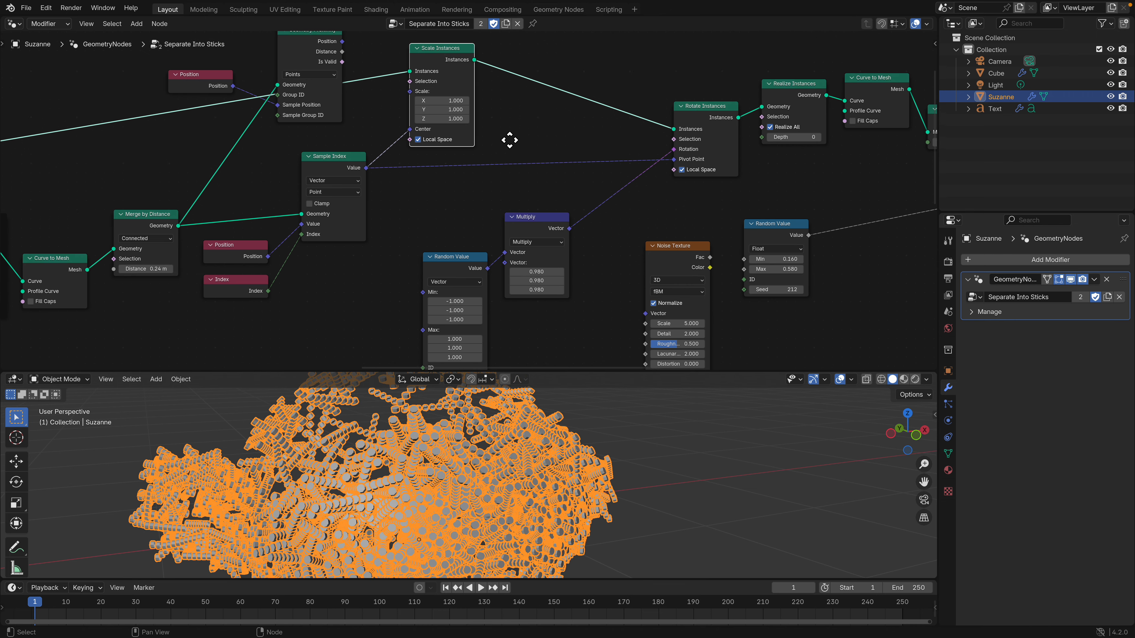
pyautogui.moveTo(481, 286); pyautogui.dragTo(520, 198, button='middle')
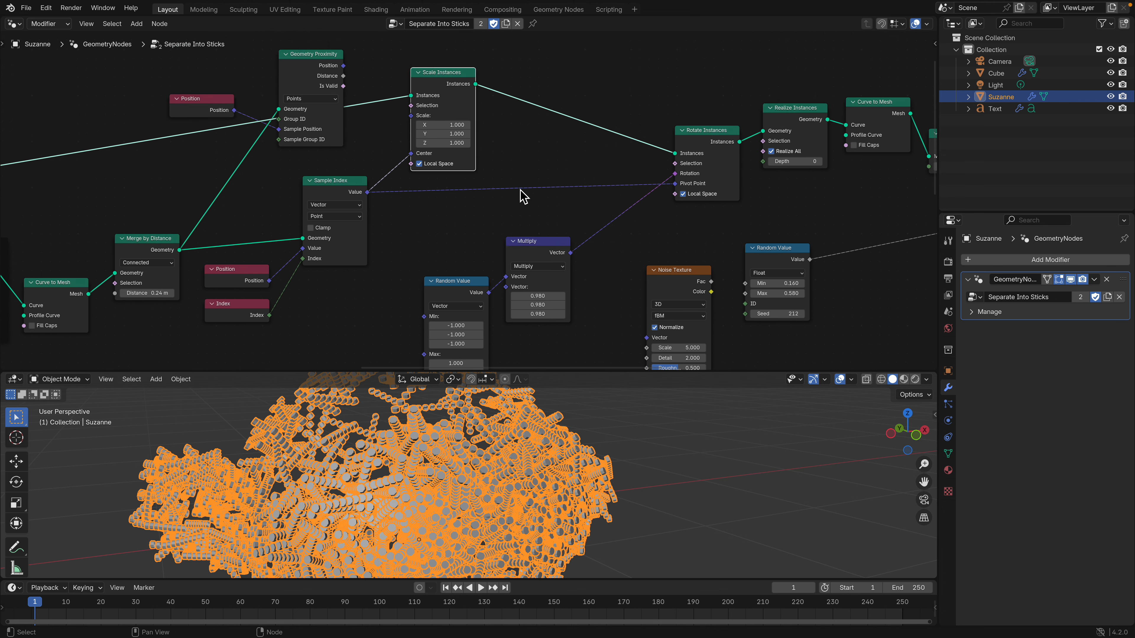
# Move the Scale Instances node up and right and enter 1 for its three scale values
pyautogui.moveTo(454, 79); pyautogui.dragTo(484, 71)
pyautogui.moveTo(471, 116); pyautogui.dragTo(485, 134)
pyautogui.write('1')
pyautogui.press('Return')
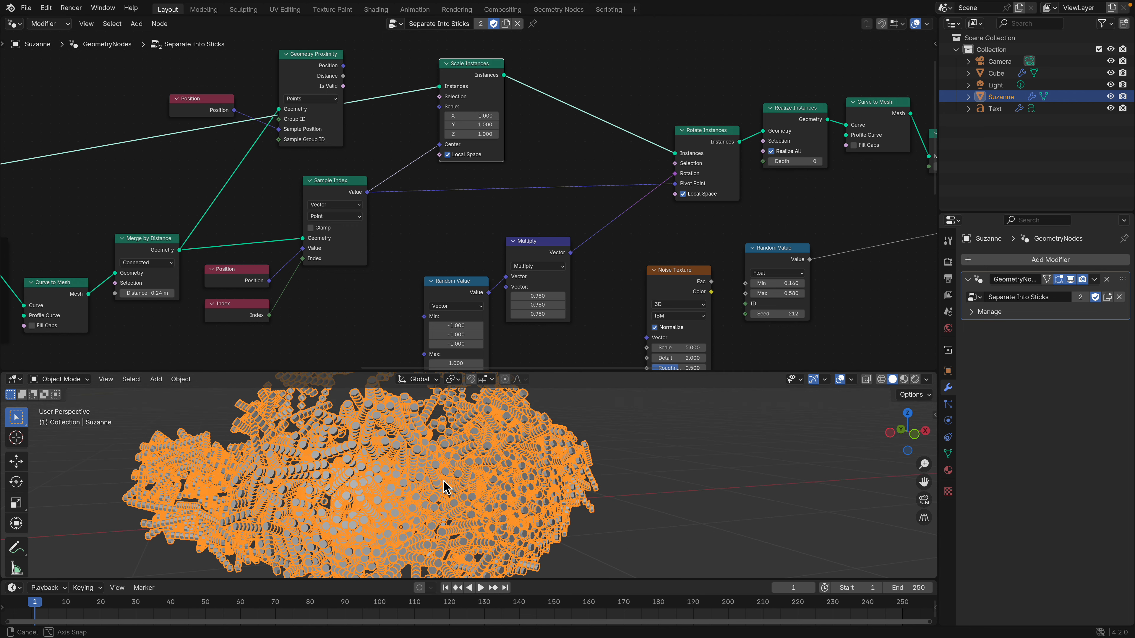
# Enlarge the 3D viewport and set the X scale of the Scale Instances node to 1.980
pyautogui.moveTo(498, 373); pyautogui.dragTo(498, 322)
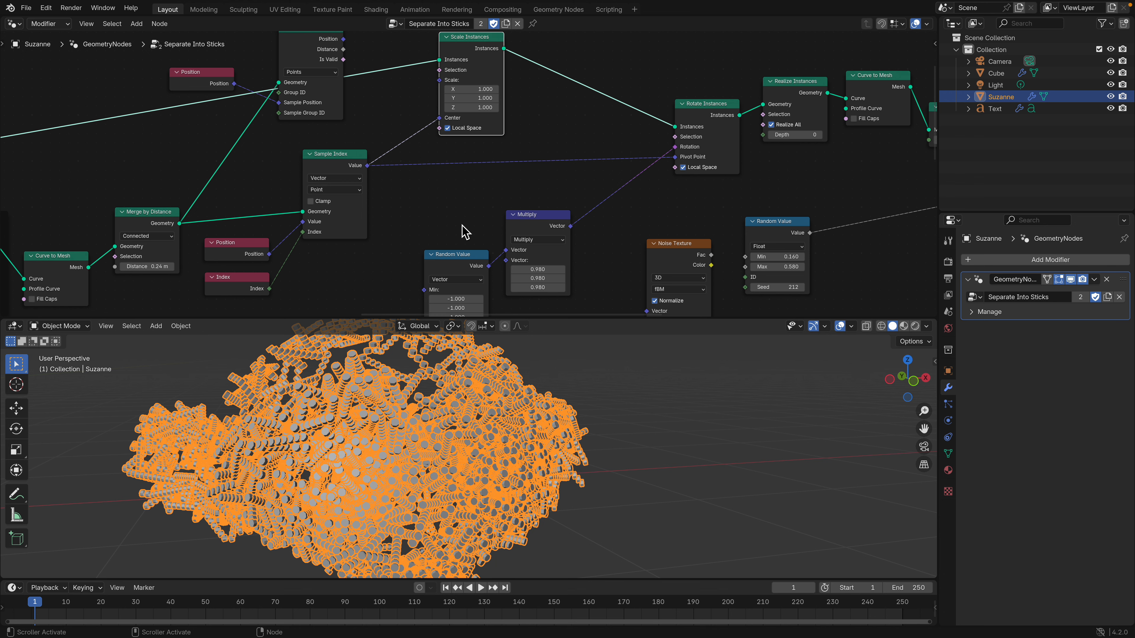
pyautogui.moveTo(463, 161); pyautogui.dragTo(446, 202, button='middle')
pyautogui.keyDown('shift'); pyautogui.moveTo(465, 130); pyautogui.dragTo(509, 130); pyautogui.keyUp('shift')
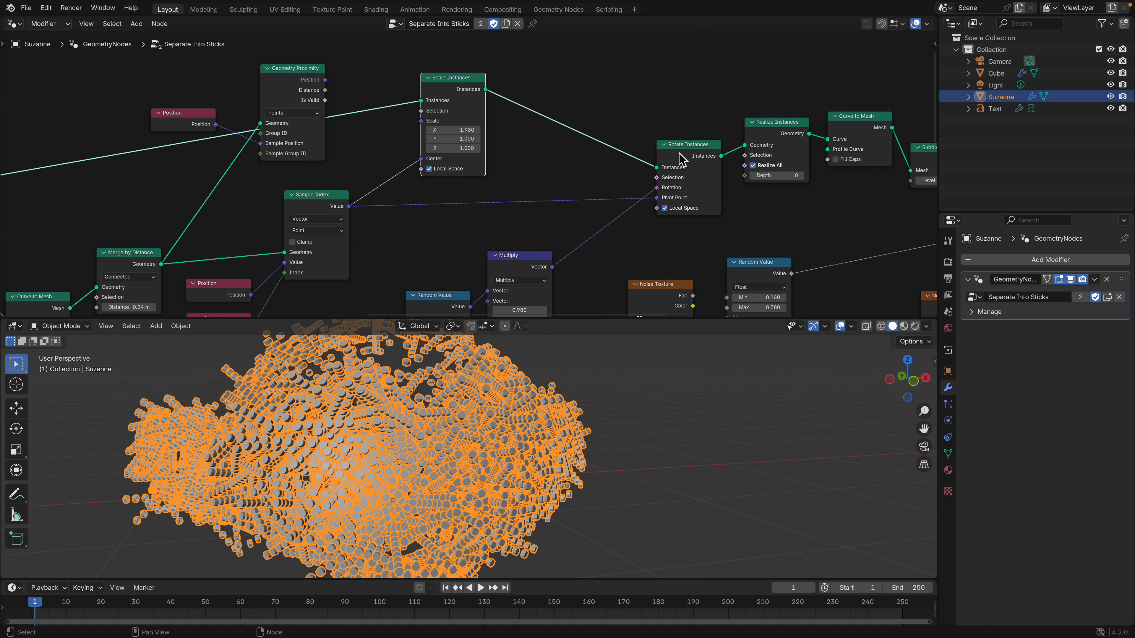
# Move the Rotate Instances node up and closer to Scale Instances, and raise the Curve to Mesh node after Realize Instances
pyautogui.moveTo(679, 154); pyautogui.dragTo(649, 137)
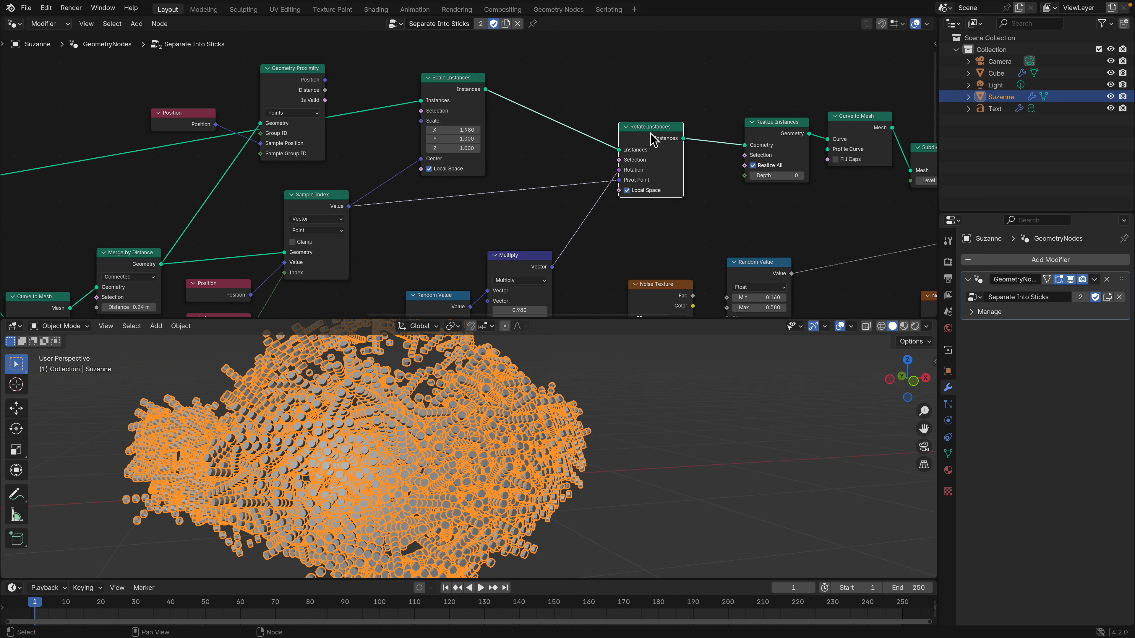
pyautogui.moveTo(654, 140); pyautogui.dragTo(585, 123, button='middle')
pyautogui.click(705, 115)
pyautogui.moveTo(667, 147); pyautogui.dragTo(596, 130, button='middle')
pyautogui.moveTo(777, 107); pyautogui.dragTo(648, 116, button='middle')
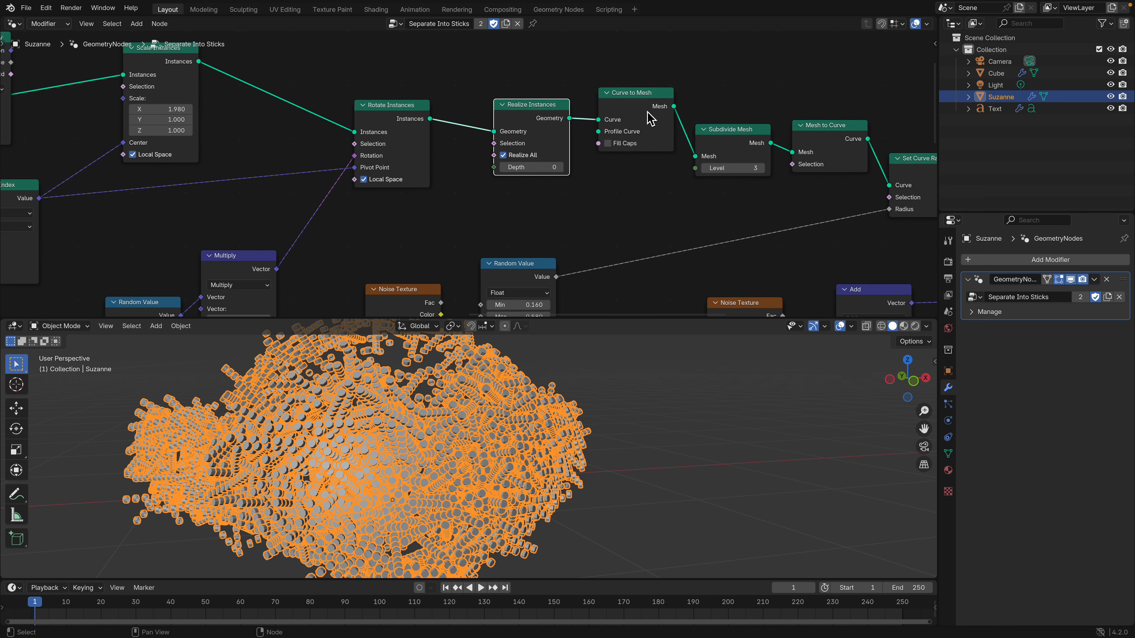
pyautogui.moveTo(639, 101); pyautogui.dragTo(639, 91)
# Move the float Random Value node up beneath Subdivide Mesh, and shift the 4D Noise Texture node slightly down and right
pyautogui.moveTo(687, 157); pyautogui.dragTo(495, 112, button='middle')
pyautogui.scroll(-1, 525, 150)
pyautogui.moveTo(528, 157); pyautogui.dragTo(498, 143, button='middle')
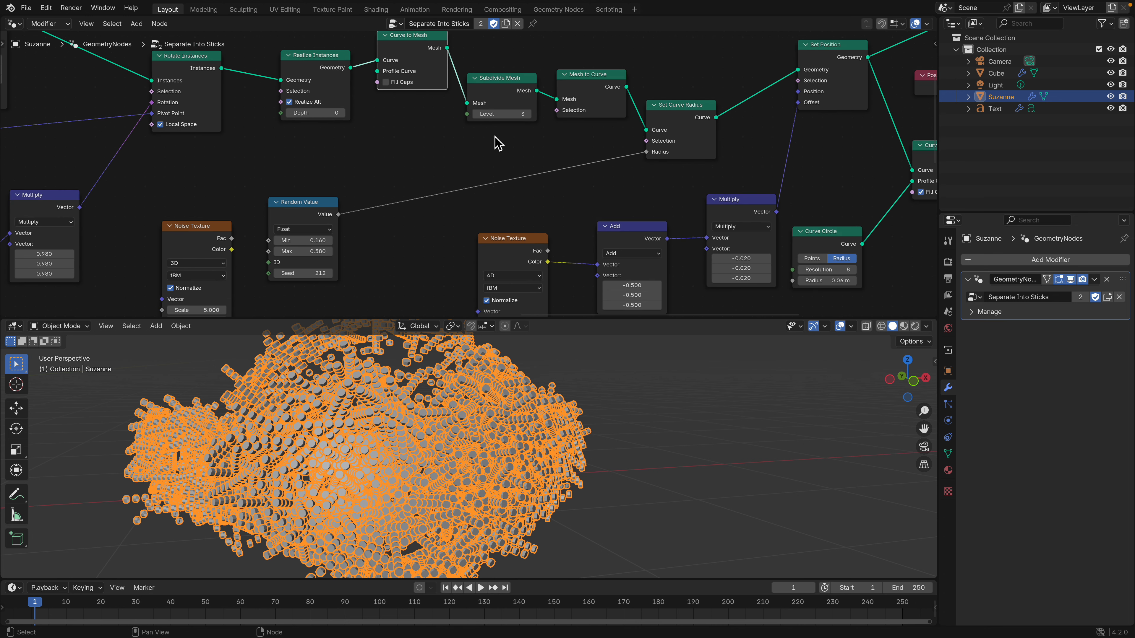
pyautogui.moveTo(322, 212); pyautogui.dragTo(464, 167)
pyautogui.moveTo(500, 246); pyautogui.dragTo(499, 258)
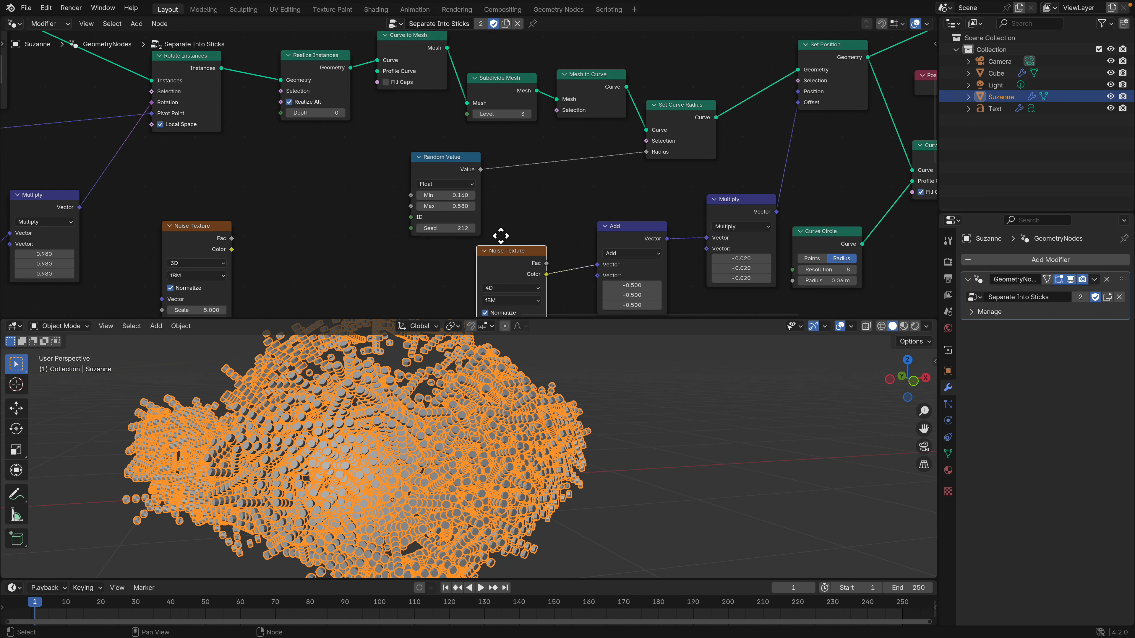
pyautogui.moveTo(500, 236); pyautogui.dragTo(489, 155, button='middle')
pyautogui.scroll(-1, 620, 210)
pyautogui.moveTo(620, 210); pyautogui.dragTo(562, 210, button='middle')
pyautogui.moveTo(460, 183); pyautogui.dragTo(472, 184)
# Enlarge the node editor and move the float Random Value node up and closer to the Set Curve Radius node
pyautogui.scroll(-3, 507, 253)
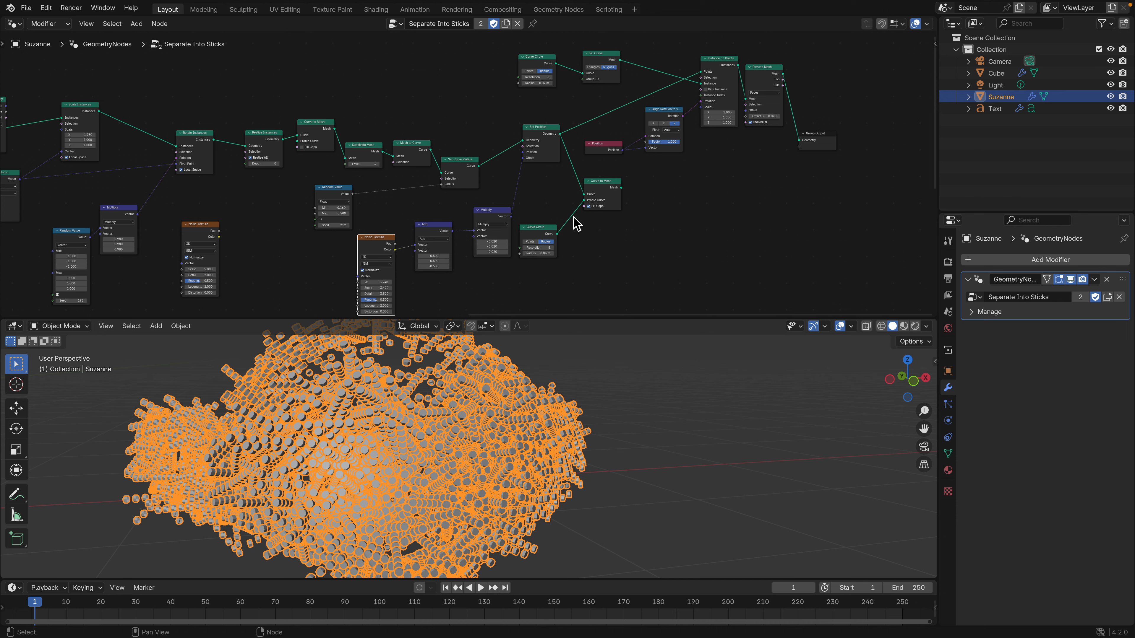
pyautogui.moveTo(578, 319); pyautogui.dragTo(577, 361)
pyautogui.moveTo(472, 307); pyautogui.dragTo(488, 273, button='middle')
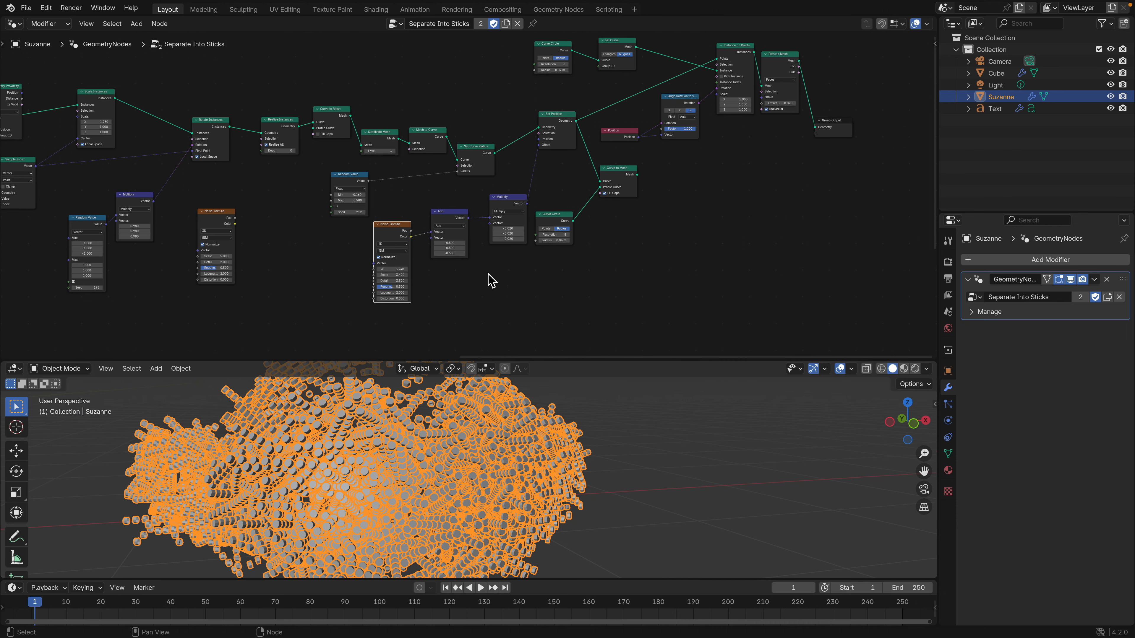
pyautogui.moveTo(497, 429); pyautogui.dragTo(554, 417, button='middle')
pyautogui.scroll(1, 342, 215)
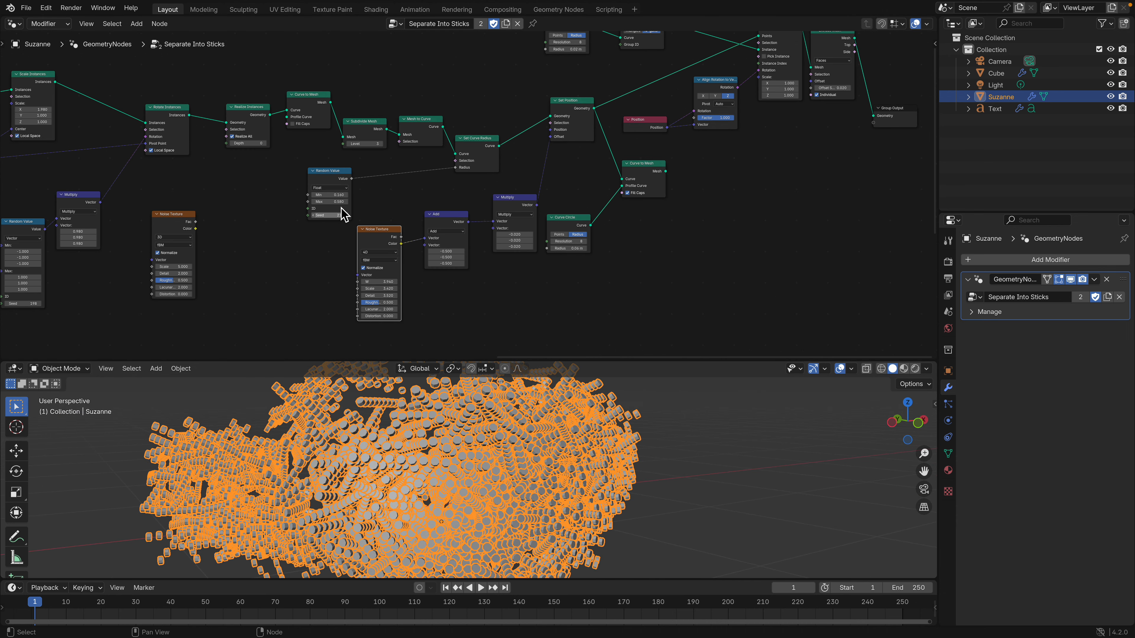
pyautogui.moveTo(423, 427); pyautogui.dragTo(393, 437, button='middle')
pyautogui.scroll(3, 321, 201)
pyautogui.moveTo(312, 173); pyautogui.dragTo(340, 161)
pyautogui.moveTo(378, 170); pyautogui.dragTo(331, 213, button='middle')
pyautogui.moveTo(465, 207); pyautogui.dragTo(214, 312, button='middle')
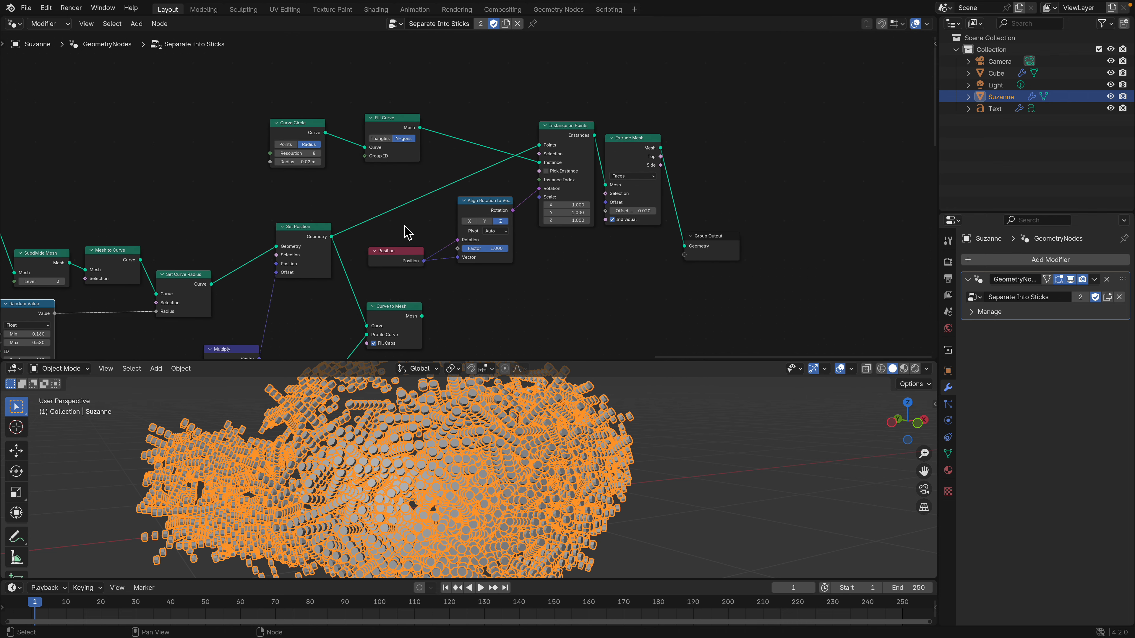
# Move the Instance on Points and Extrude Mesh nodes up, and shift Group Output farther right and slightly up
pyautogui.scroll(6, 435, 210)
pyautogui.moveTo(620, 109); pyautogui.dragTo(615, 75)
pyautogui.moveTo(718, 108); pyautogui.dragTo(720, 76)
pyautogui.scroll(-3, 772, 170)
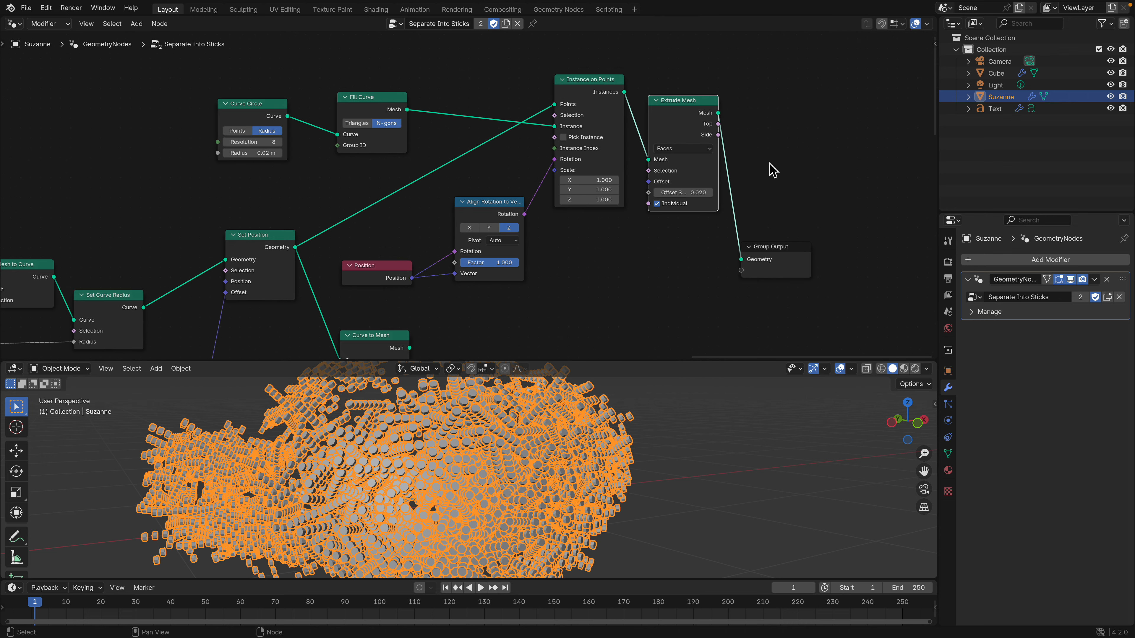
pyautogui.moveTo(773, 170); pyautogui.dragTo(689, 160, button='middle')
pyautogui.moveTo(693, 237); pyautogui.dragTo(758, 216)
# Shift the Extrude Mesh node farther right from Instance on Points, and nudge Instance on Points slightly down to align them
pyautogui.scroll(2, 679, 195)
pyautogui.moveTo(658, 72); pyautogui.dragTo(699, 66)
pyautogui.moveTo(590, 118); pyautogui.dragTo(669, 145, button='middle')
pyautogui.moveTo(597, 93); pyautogui.dragTo(603, 105)
pyautogui.moveTo(576, 420); pyautogui.dragTo(554, 422, button='middle')
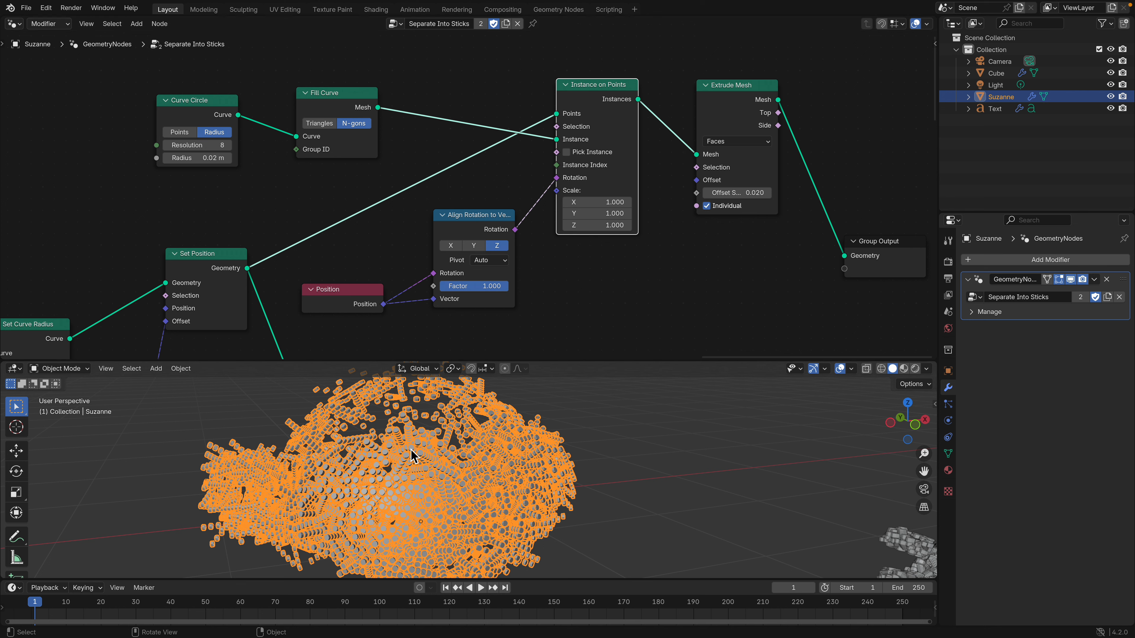
# Move the Fill Curve node and its Curve Circle node up and right, closer to Instance on Points
pyautogui.moveTo(343, 107); pyautogui.dragTo(397, 81)
pyautogui.moveTo(180, 111); pyautogui.dragTo(243, 91)
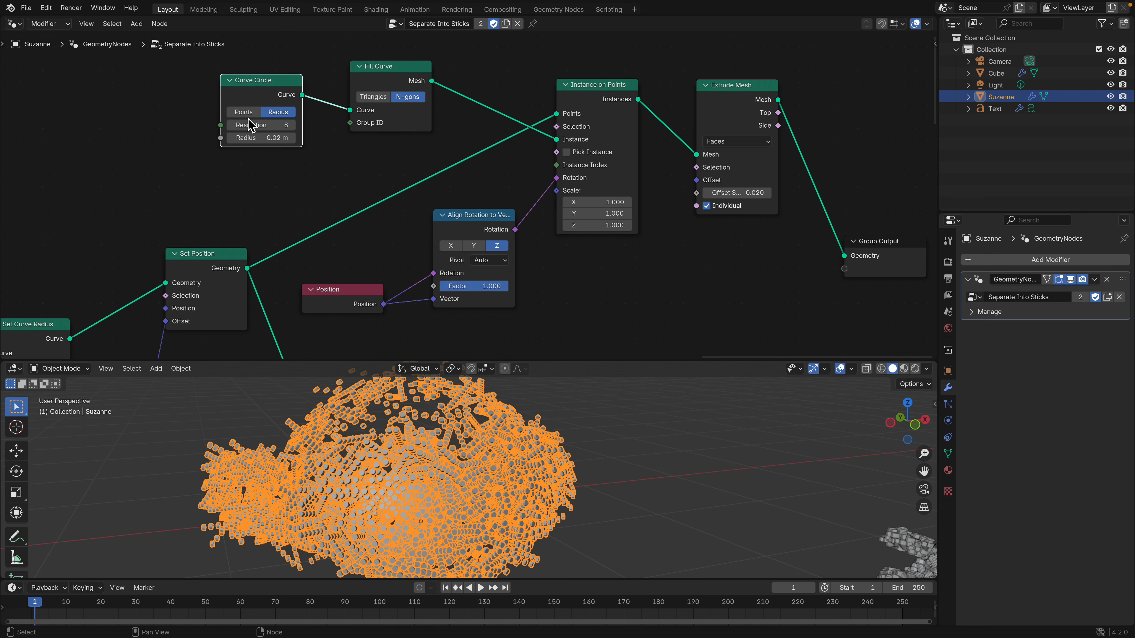
pyautogui.click(564, 91)
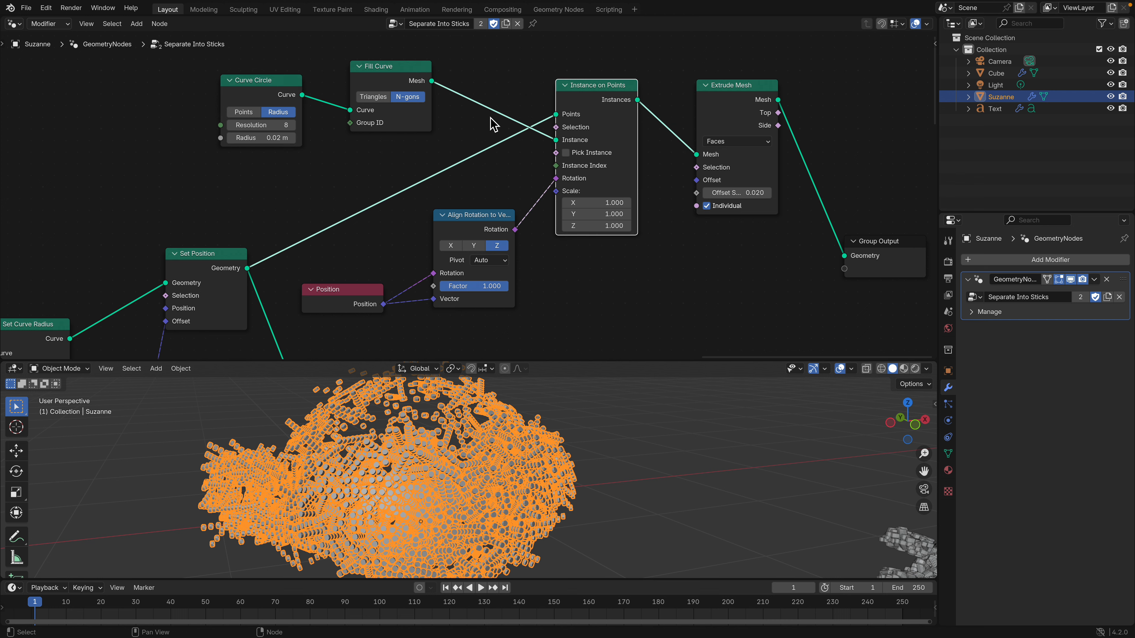
pyautogui.moveTo(393, 75); pyautogui.dragTo(406, 75)
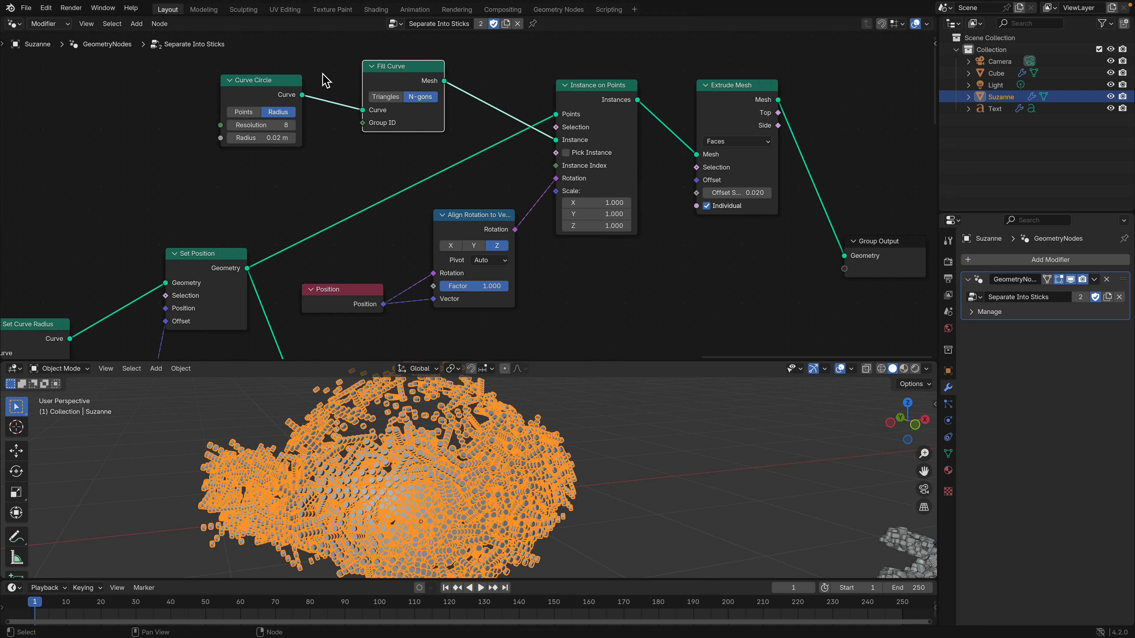
pyautogui.moveTo(314, 91); pyautogui.dragTo(408, 78)
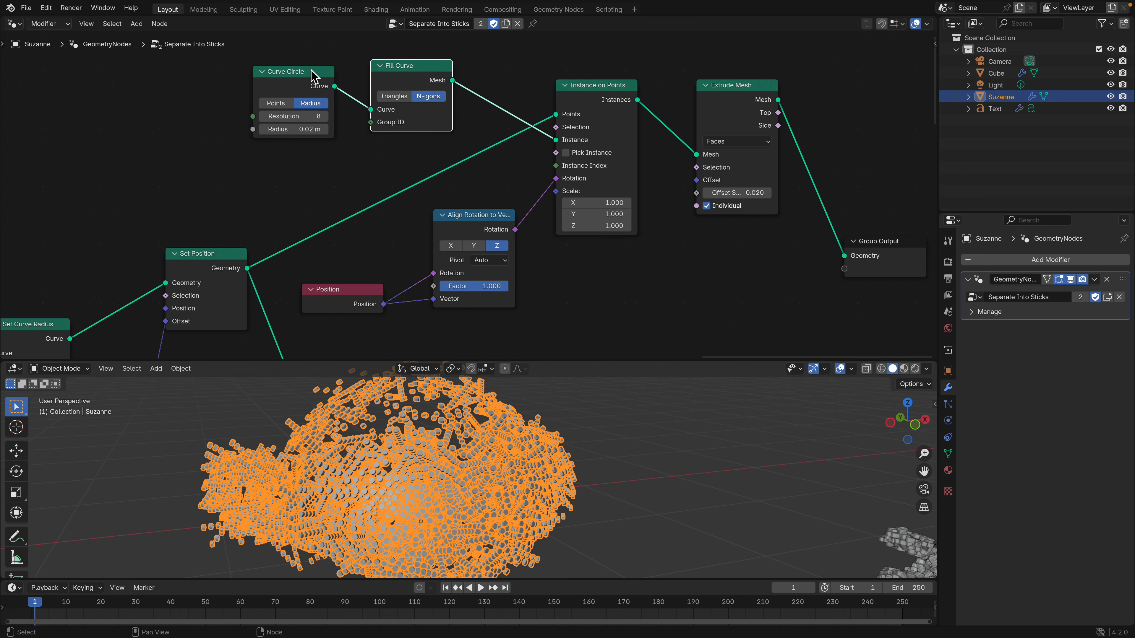
pyautogui.moveTo(583, 101); pyautogui.dragTo(581, 99)
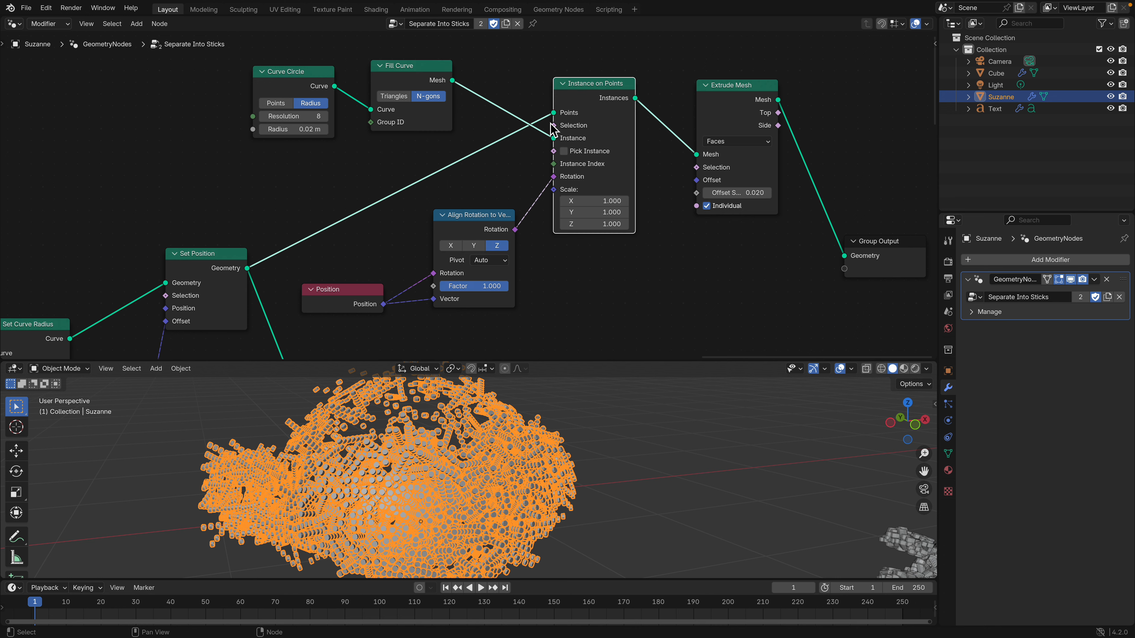
# Lower the Align Rotation to Vector node slightly, and move the Position node up and closer to it
pyautogui.moveTo(471, 226); pyautogui.dragTo(539, 176, button='middle')
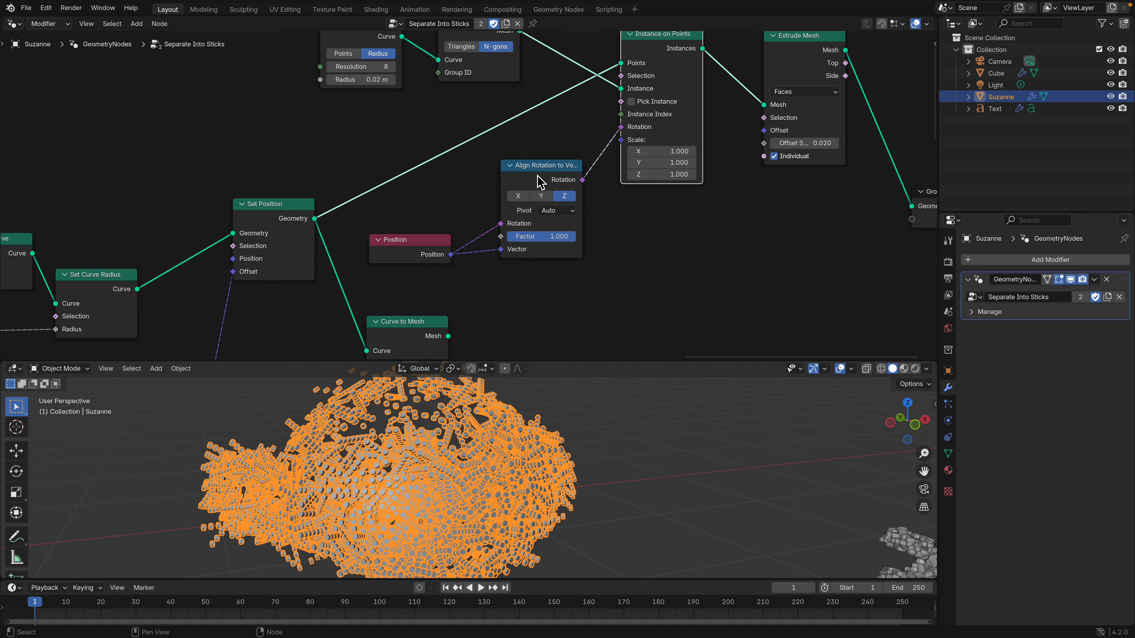
pyautogui.moveTo(538, 176); pyautogui.dragTo(542, 194)
pyautogui.moveTo(423, 236); pyautogui.dragTo(440, 216)
pyautogui.moveTo(473, 207); pyautogui.dragTo(512, 180, button='middle')
pyautogui.moveTo(411, 202); pyautogui.dragTo(494, 196, button='middle')
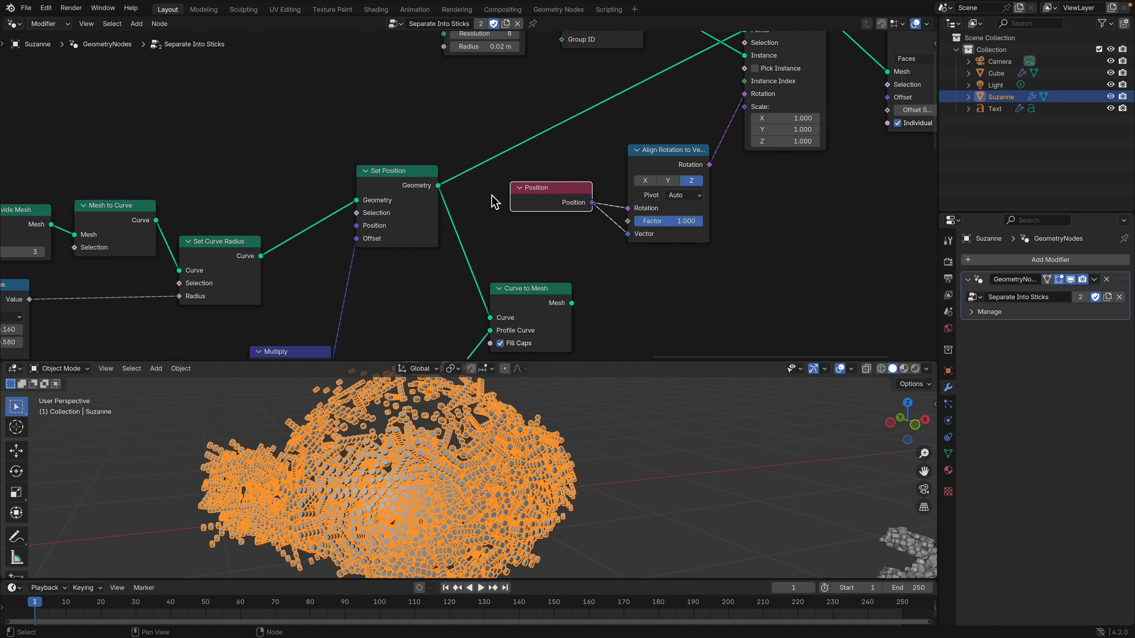
# Move the Set Curve Radius node slightly up and right, toward Set Position
pyautogui.scroll(1, 492, 196)
pyautogui.click(400, 178)
pyautogui.scroll(-2, 393, 181)
pyautogui.moveTo(263, 218); pyautogui.dragTo(385, 181, button='middle')
pyautogui.moveTo(378, 203); pyautogui.dragTo(390, 191)
pyautogui.moveTo(427, 189); pyautogui.dragTo(491, 152, button='middle')
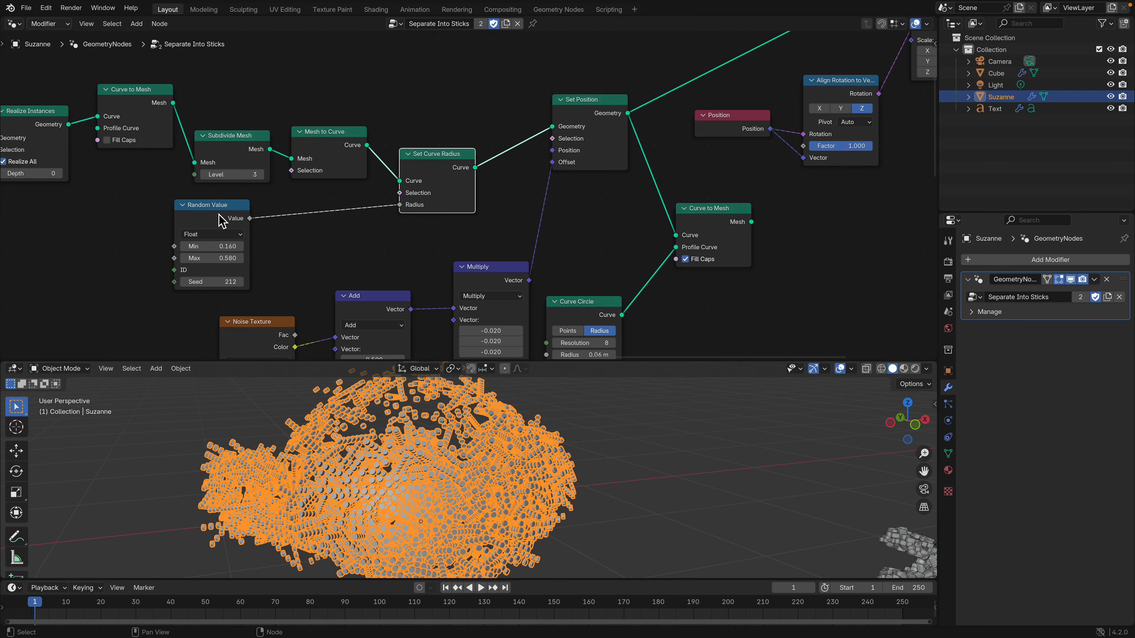
# Move the float Random Value node closer to Set Curve Radius, and set its maximum to 0.640 and seed to 296
pyautogui.moveTo(219, 201); pyautogui.dragTo(263, 201)
pyautogui.moveTo(264, 200); pyautogui.dragTo(264, 186, button='middle')
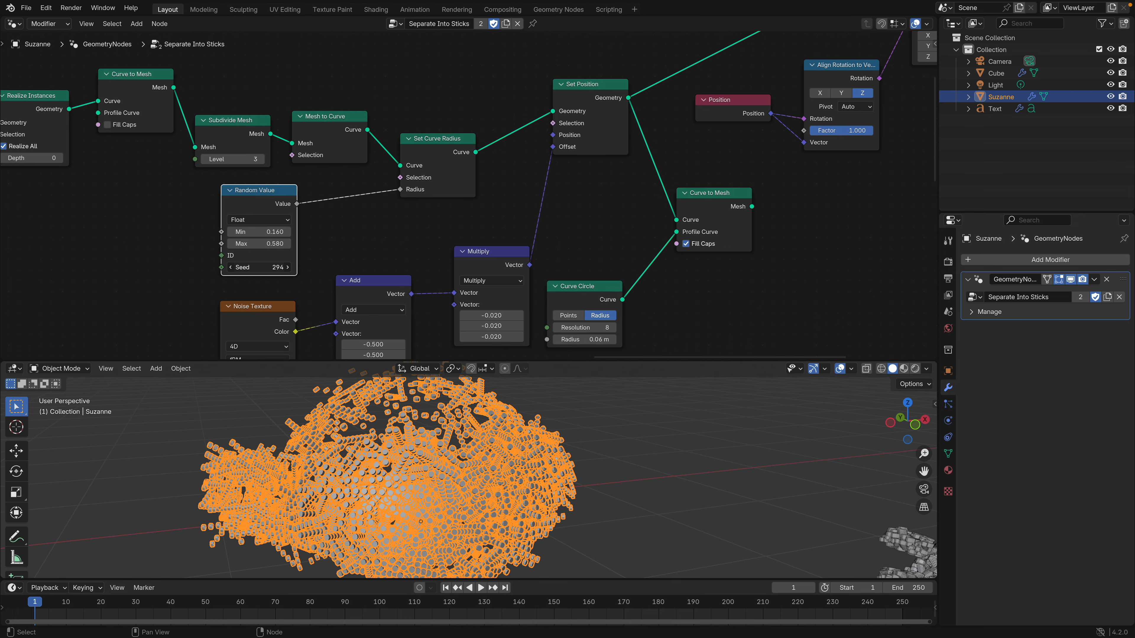
pyautogui.keyDown('ctrl'); pyautogui.scroll(2, 259, 267); pyautogui.keyUp('ctrl')
pyautogui.keyDown('ctrl'); pyautogui.scroll(2, 259, 243); pyautogui.keyUp('ctrl')
pyautogui.keyDown('shift'); pyautogui.moveTo(259, 243); pyautogui.dragTo(250, 244); pyautogui.keyUp('shift')
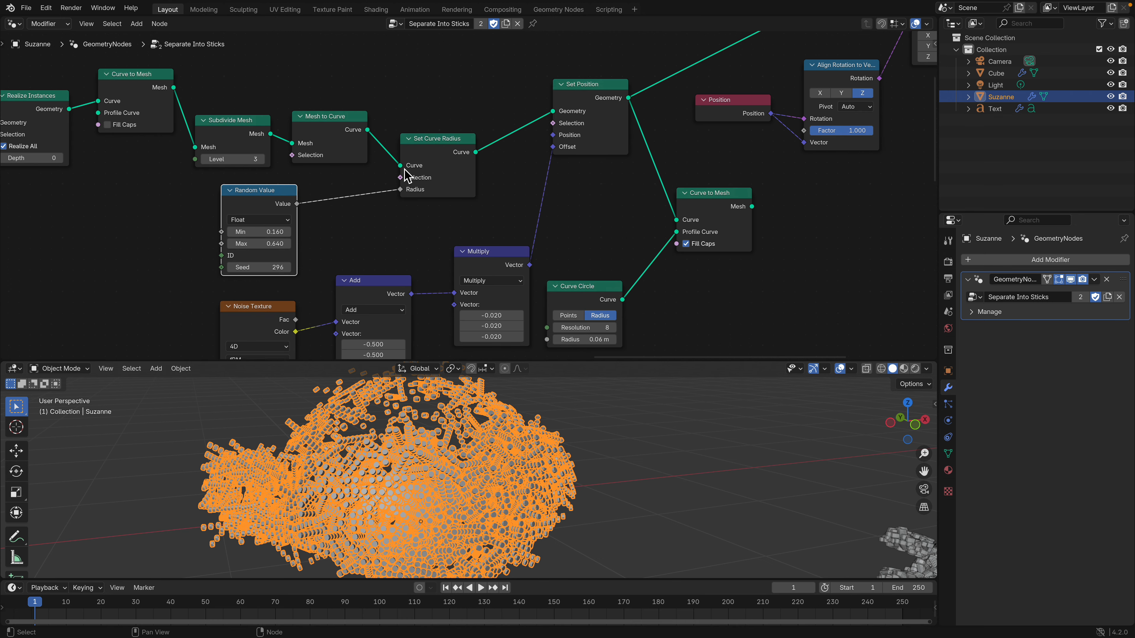
# Raise the Set Curve Radius, Mesh to Curve and Subdivide Mesh nodes, and move the Multiply node up and slightly left
pyautogui.moveTo(431, 156); pyautogui.dragTo(434, 140)
pyautogui.moveTo(340, 118); pyautogui.dragTo(339, 87)
pyautogui.moveTo(258, 126); pyautogui.dragTo(261, 94)
pyautogui.moveTo(512, 260); pyautogui.dragTo(483, 182, button='middle')
pyautogui.moveTo(485, 189); pyautogui.dragTo(475, 170)
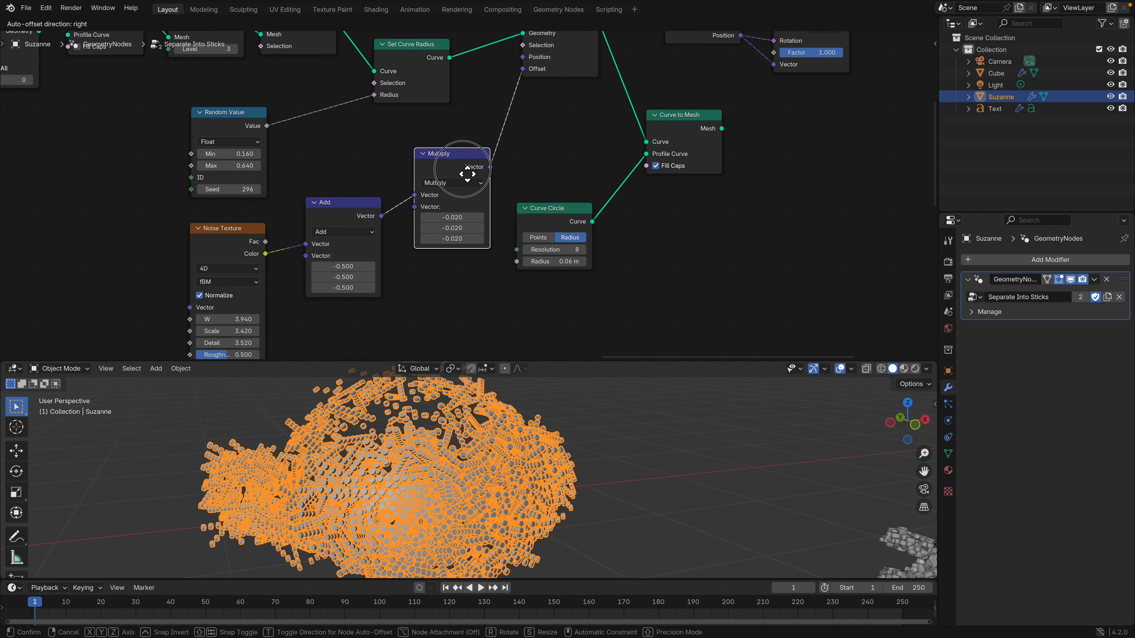
# Set the Noise Texture's W to 18.940 and Scale to 54.220, and the Multiply node's vector values to 0.040
pyautogui.scroll(-3, 398, 185)
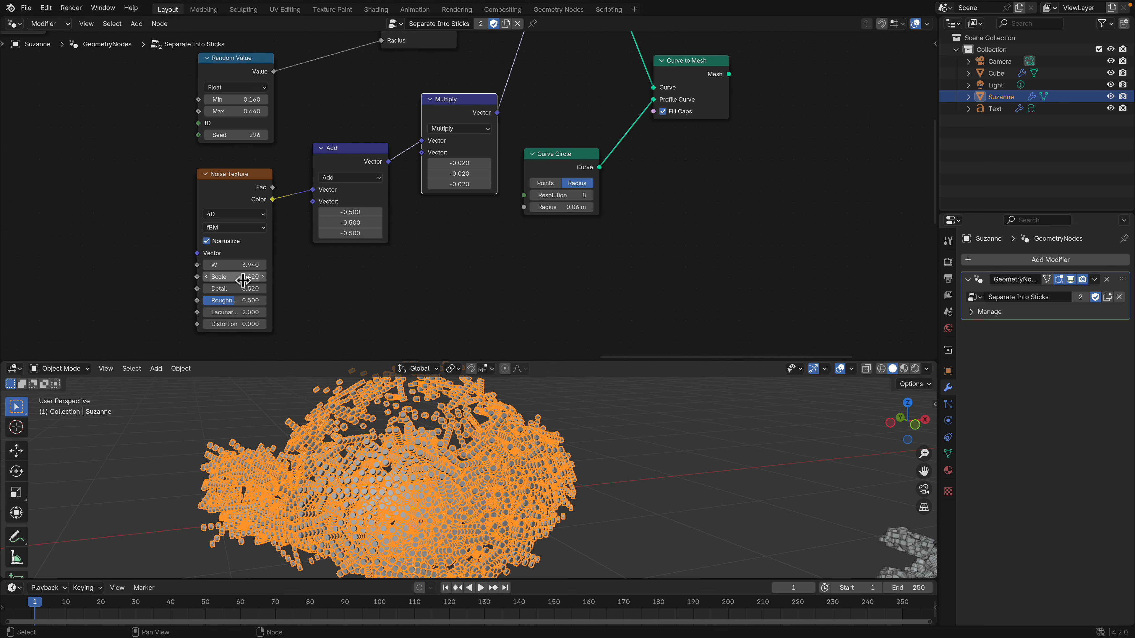
pyautogui.moveTo(234, 277); pyautogui.dragTo(286, 276)
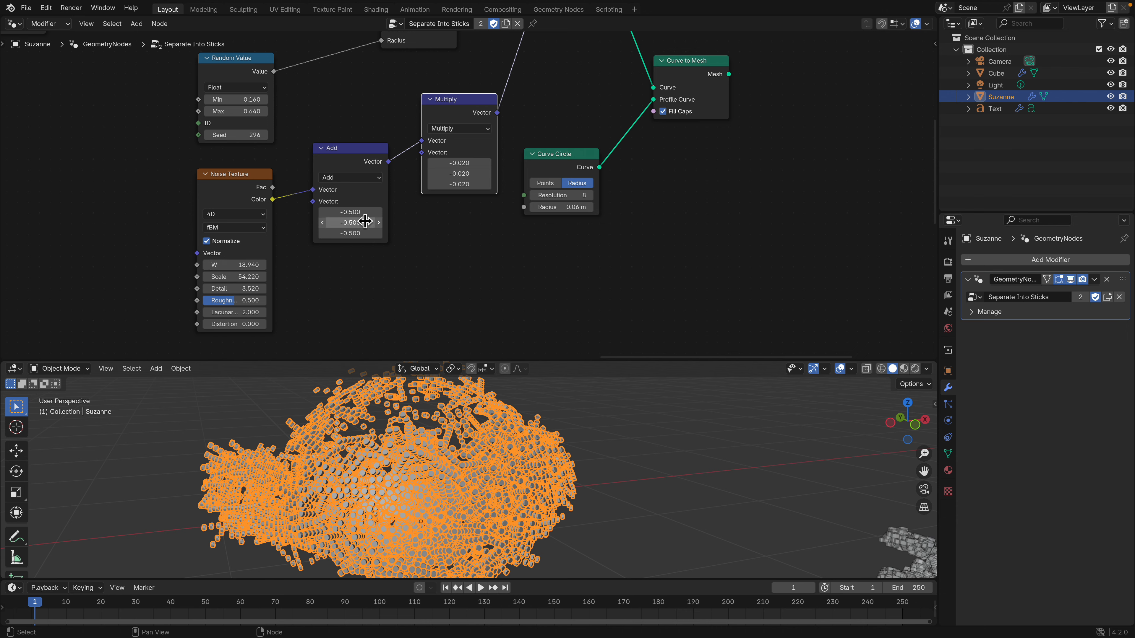
pyautogui.moveTo(458, 181)
pyautogui.keyDown('shift'); pyautogui.mouseDown()
pyautogui.moveTo(458, 163)
pyautogui.moveTo(483, 163)
pyautogui.moveTo(451, 163)
pyautogui.moveTo(464, 163)
pyautogui.mouseUp(); pyautogui.keyUp('shift')
# Move the profile Curve Circle node closer to Curve to Mesh, and raise the Curve to Mesh and Set Position nodes slightly
pyautogui.moveTo(587, 153); pyautogui.dragTo(612, 129)
pyautogui.moveTo(611, 134); pyautogui.dragTo(492, 260, button='middle')
pyautogui.moveTo(592, 195); pyautogui.dragTo(594, 187)
pyautogui.moveTo(551, 133); pyautogui.dragTo(516, 194, button='middle')
pyautogui.moveTo(439, 150); pyautogui.dragTo(426, 174, button='middle')
pyautogui.moveTo(419, 164); pyautogui.dragTo(425, 141)
# Raise the Align Rotation to Vector node beside Instance on Points, and bring the 3D view closer to the Suzanne model
pyautogui.moveTo(544, 189); pyautogui.dragTo(544, 188)
pyautogui.moveTo(577, 174); pyautogui.dragTo(508, 217, button='middle')
pyautogui.moveTo(582, 187); pyautogui.dragTo(583, 178)
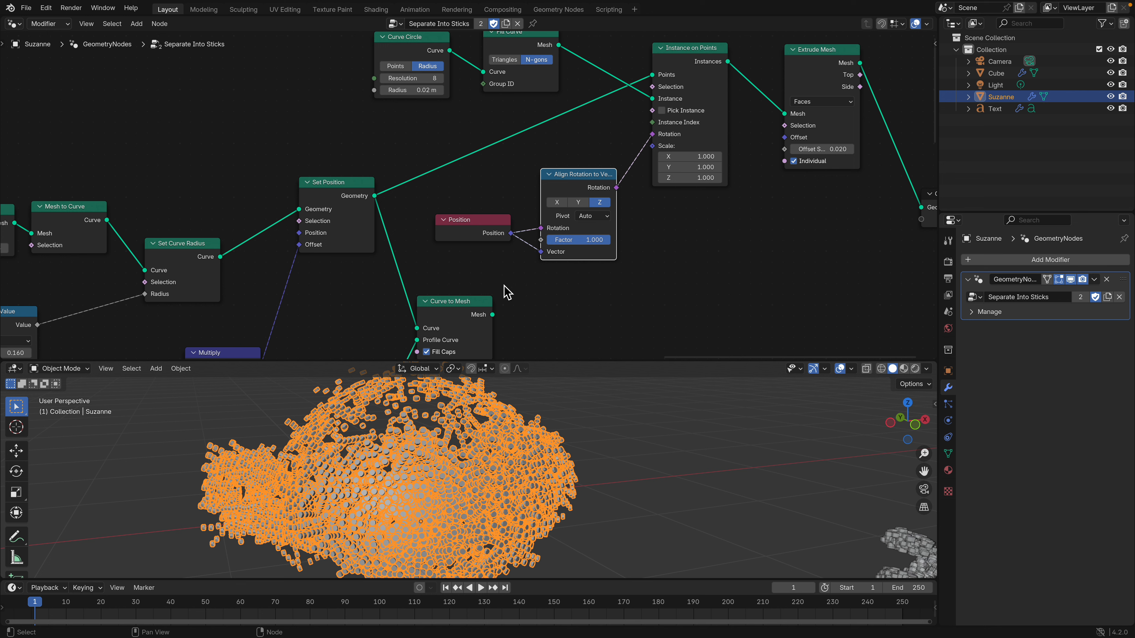
pyautogui.moveTo(606, 194); pyautogui.dragTo(602, 181)
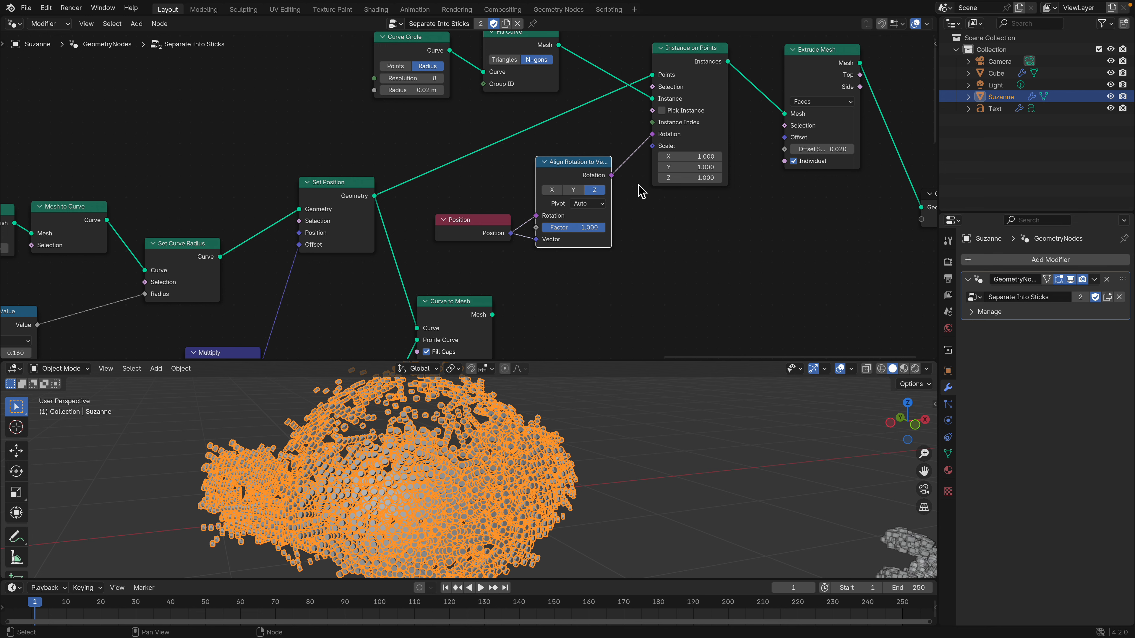
pyautogui.moveTo(435, 442); pyautogui.dragTo(427, 445, button='middle')
pyautogui.scroll(2, 420, 442)
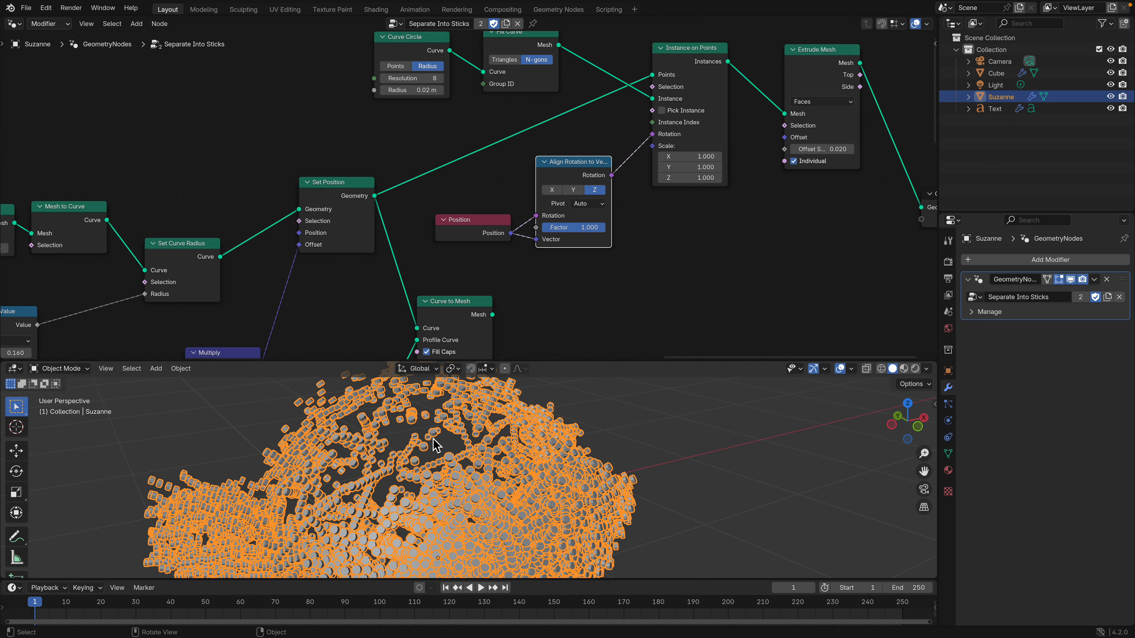
pyautogui.scroll(2, 433, 447)
# Fine-tune the radius of the Curve Circle feeding Fill Curve at about 0.02 m, and save the file
pyautogui.moveTo(487, 156); pyautogui.dragTo(463, 211, button='middle')
pyautogui.scroll(1, 462, 211)
pyautogui.moveTo(392, 142)
pyautogui.keyDown('shift'); pyautogui.mouseDown()
pyautogui.moveTo(373, 142)
pyautogui.moveTo(413, 141)
pyautogui.moveTo(391, 142)
pyautogui.mouseUp(); pyautogui.keyUp('shift')
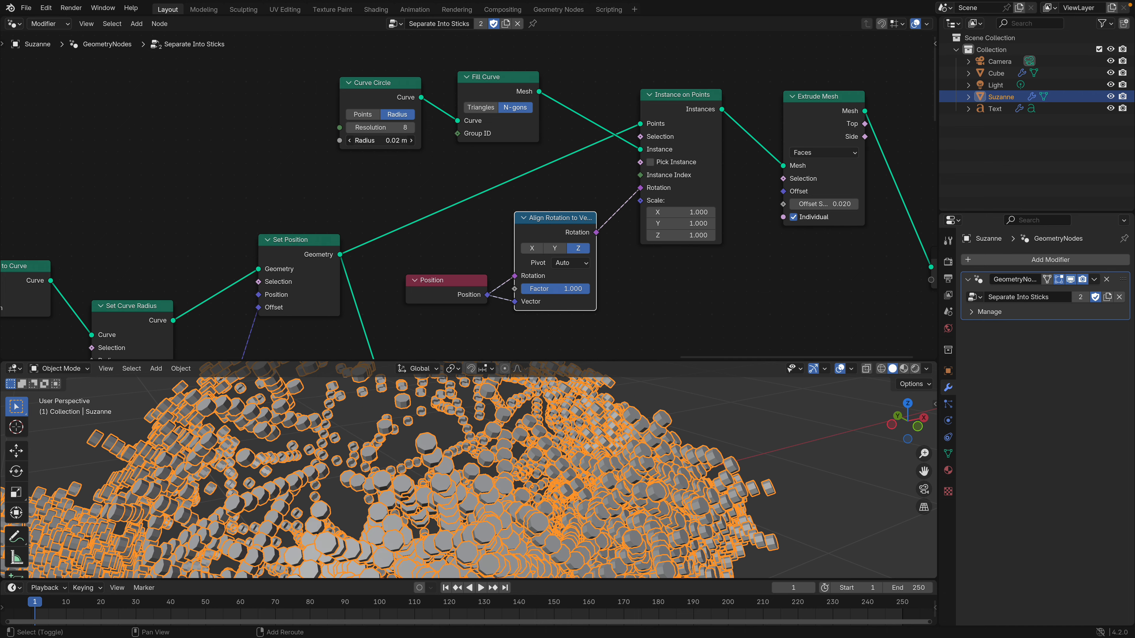
pyautogui.hotkey('ctrl', 's')
# Spread the Instance on Points, Extrude Mesh and Group Output nodes farther to the right with even spacing
pyautogui.moveTo(693, 109); pyautogui.dragTo(724, 112)
pyautogui.moveTo(853, 128); pyautogui.dragTo(573, 104, button='middle')
pyautogui.moveTo(581, 87); pyautogui.dragTo(673, 94)
pyautogui.moveTo(695, 238); pyautogui.dragTo(814, 216)
pyautogui.moveTo(652, 91); pyautogui.dragTo(613, 101)
pyautogui.moveTo(463, 143); pyautogui.dragTo(592, 148, button='middle')
pyautogui.scroll(-3, 556, 163)
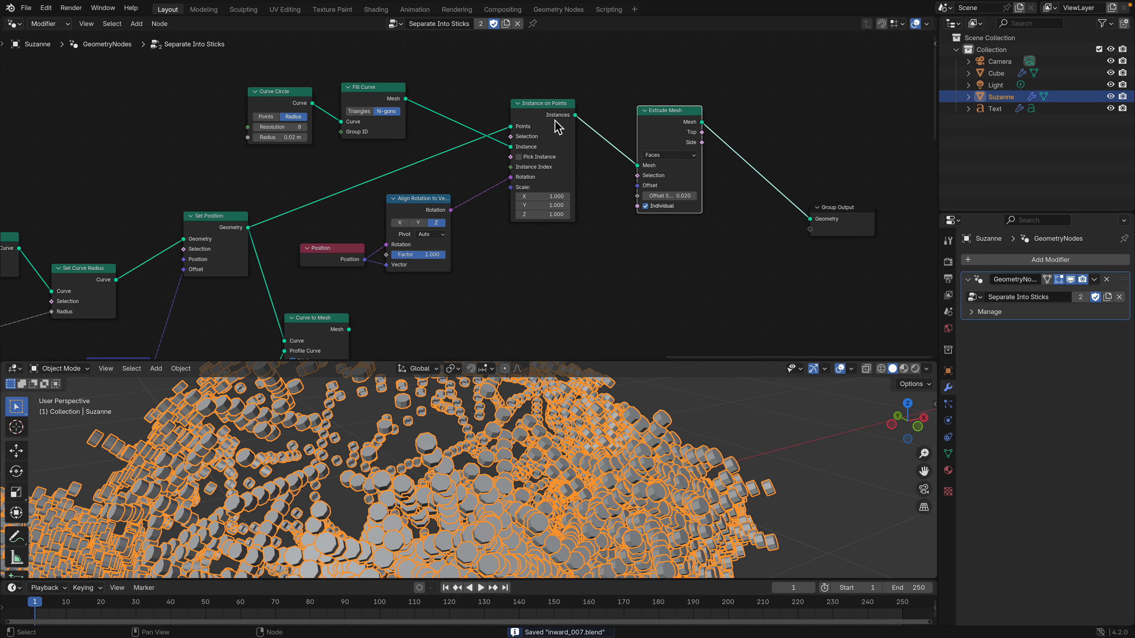
pyautogui.moveTo(504, 154); pyautogui.dragTo(575, 143, button='middle')
pyautogui.scroll(1, 575, 143)
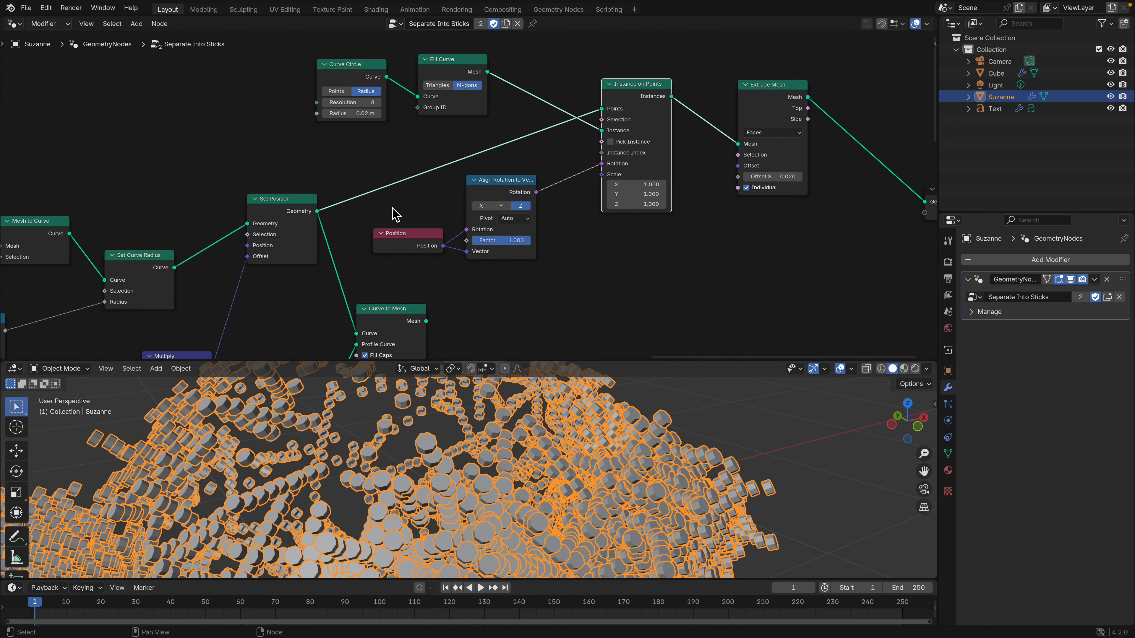
# Move the Align Rotation to Vector node right and down, lower the Position node, and shift Fill Curve closer to Curve Circle
pyautogui.moveTo(201, 235); pyautogui.dragTo(435, 228, button='middle')
pyautogui.scroll(-3, 228, 279)
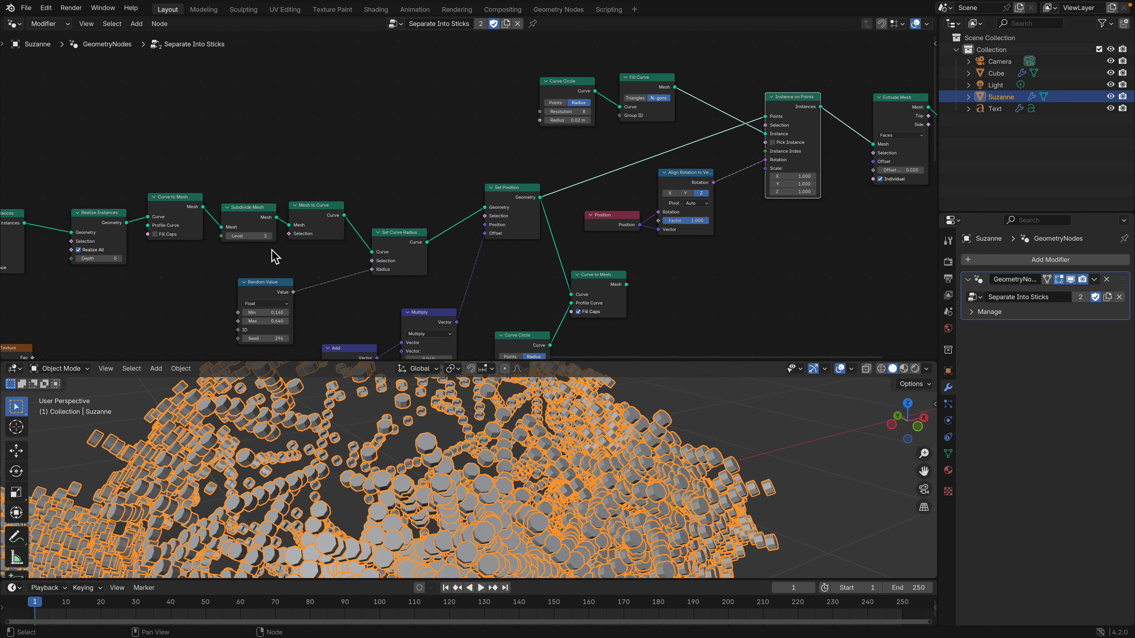
pyautogui.moveTo(453, 192); pyautogui.dragTo(424, 204, button='middle')
pyautogui.scroll(3, 394, 231)
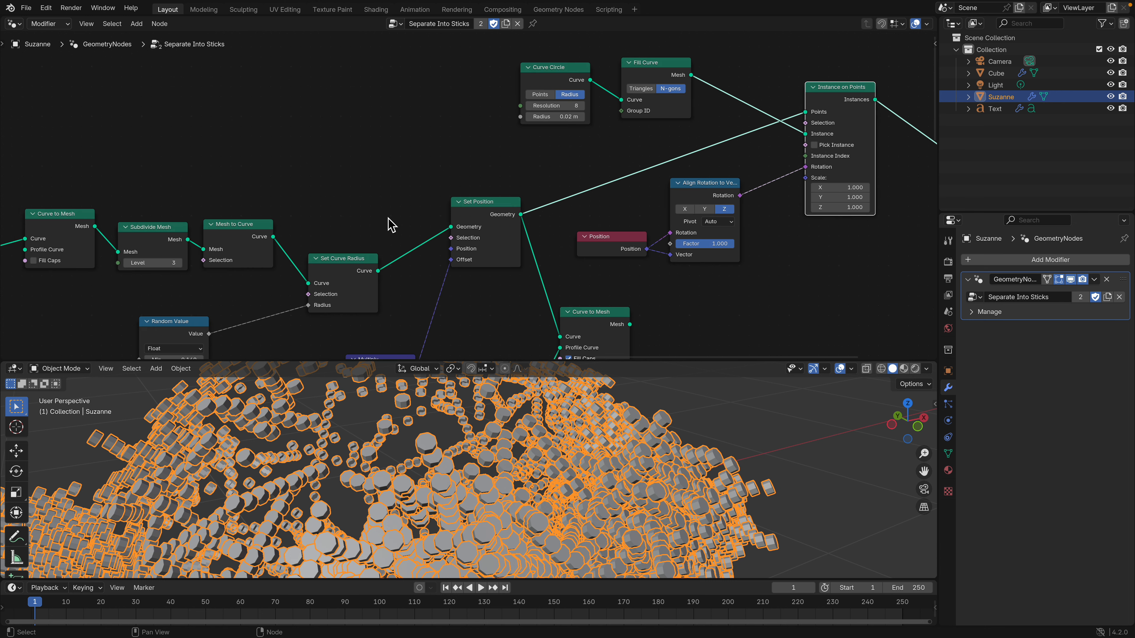
pyautogui.moveTo(696, 210); pyautogui.dragTo(552, 231, button='middle')
pyautogui.moveTo(555, 211); pyautogui.dragTo(569, 215)
pyautogui.moveTo(506, 88); pyautogui.dragTo(492, 77)
pyautogui.moveTo(592, 144); pyautogui.dragTo(583, 142, button='middle')
pyautogui.moveTo(579, 217); pyautogui.dragTo(597, 231)
pyautogui.moveTo(463, 258); pyautogui.dragTo(466, 281)
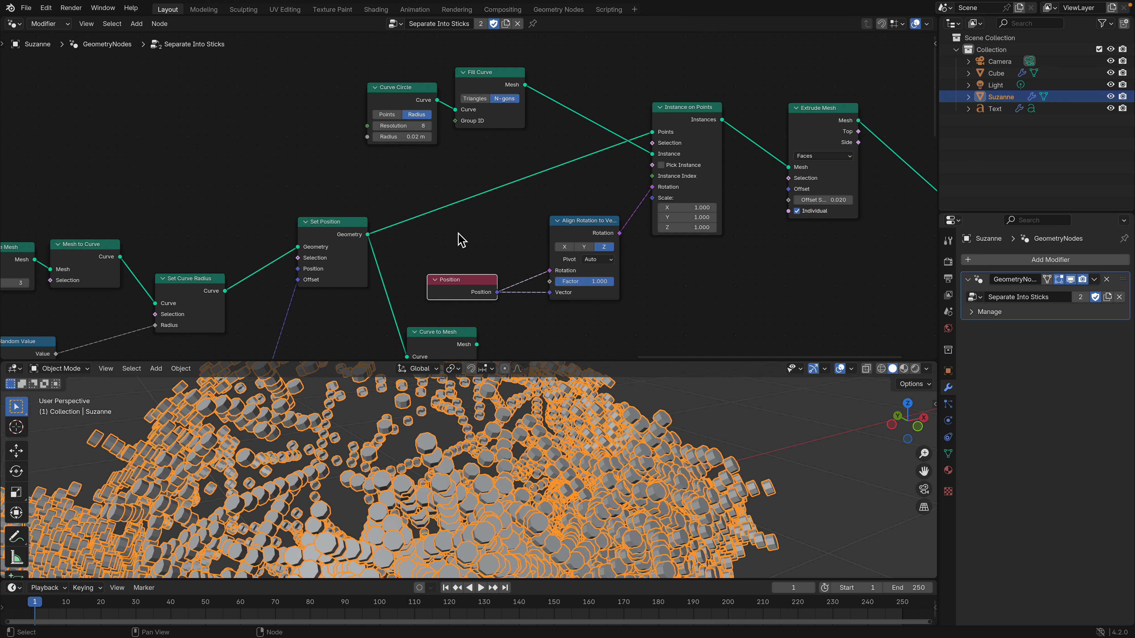
# Set the float Random Value node's maximum to 1.580 and its seed to 340
pyautogui.moveTo(302, 270); pyautogui.dragTo(430, 180, button='middle')
pyautogui.keyDown('shift'); pyautogui.moveTo(162, 303); pyautogui.dragTo(159, 303); pyautogui.keyUp('shift')
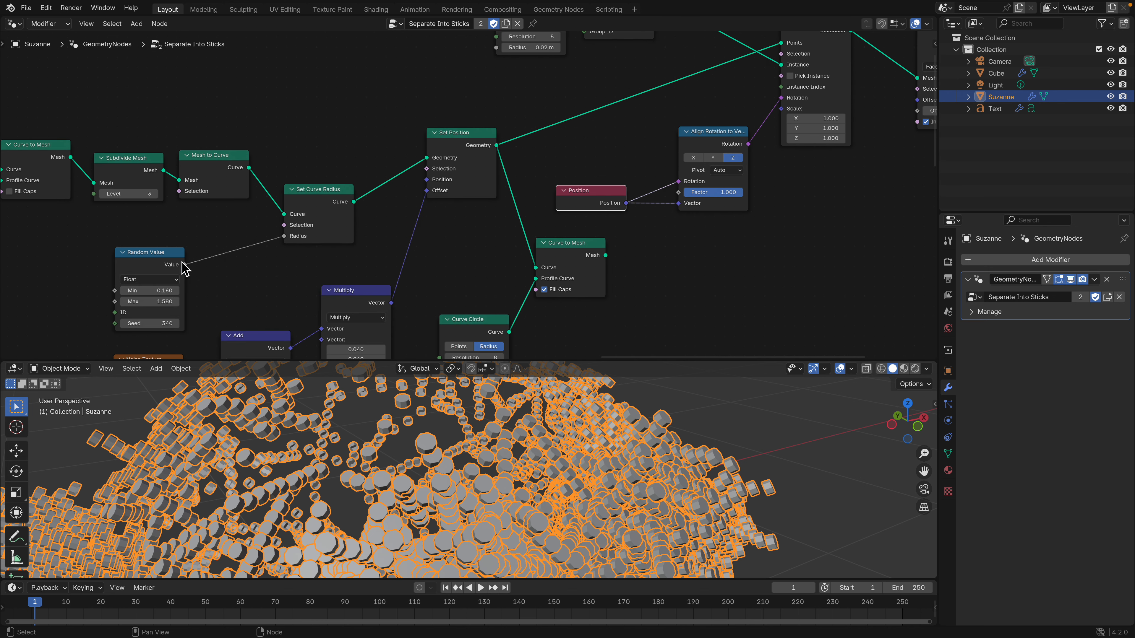
pyautogui.moveTo(182, 263); pyautogui.dragTo(256, 245, button='middle')
# Raise the Mesh to Curve and Subdivide Mesh nodes, and try Subdivide Mesh level 2 before restoring level 3
pyautogui.moveTo(283, 168); pyautogui.dragTo(289, 139)
pyautogui.moveTo(223, 188); pyautogui.dragTo(224, 169)
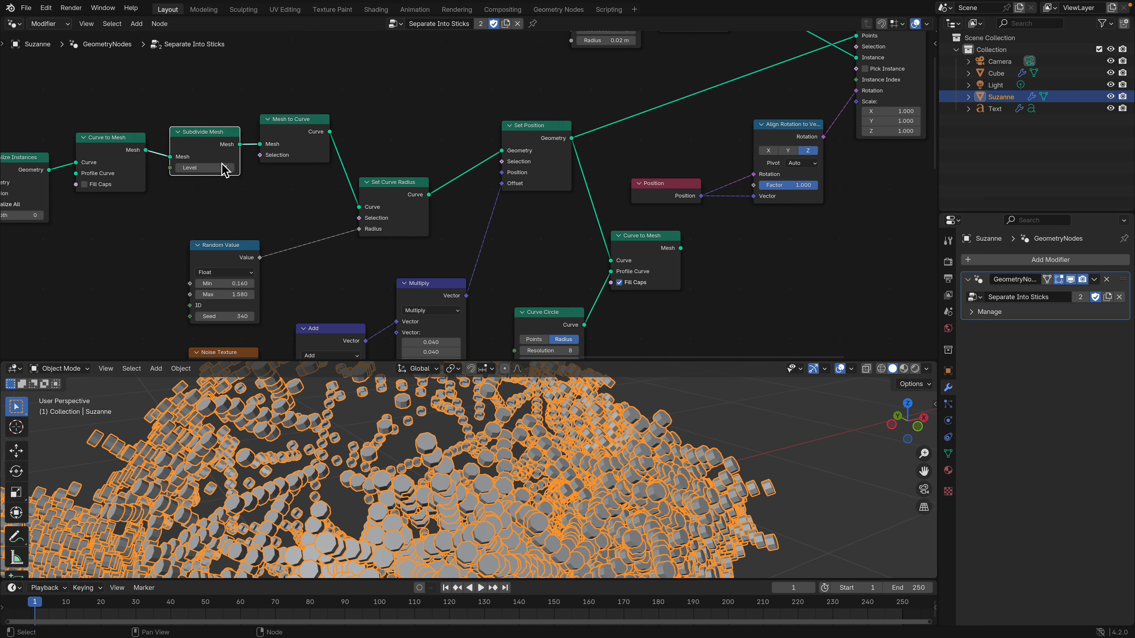
pyautogui.click(179, 168)
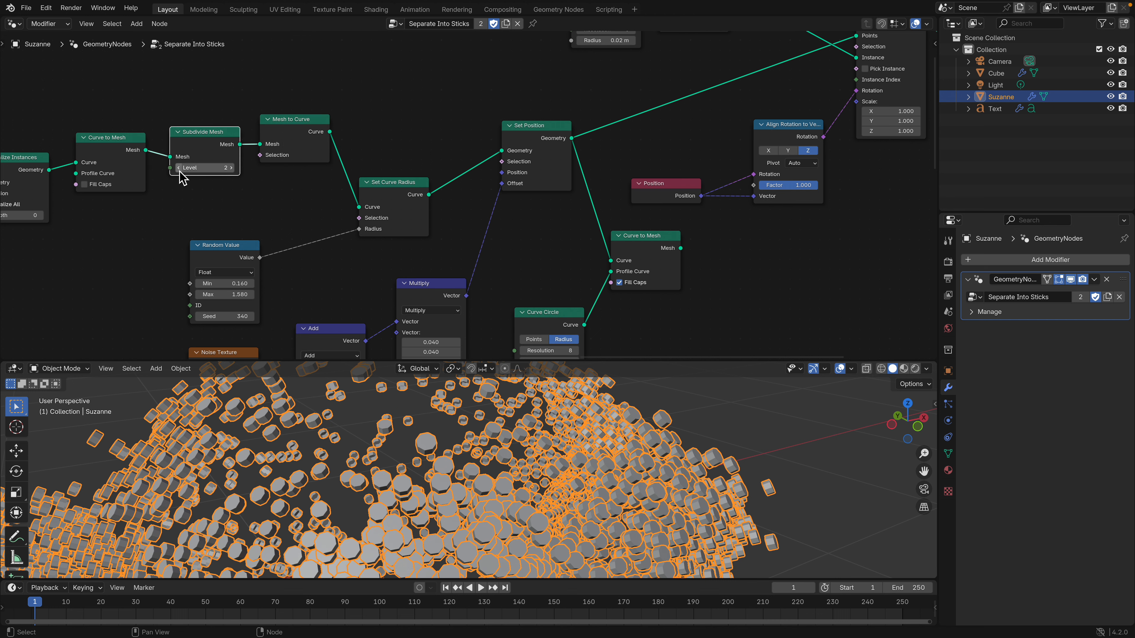
pyautogui.click(231, 167)
# Nudge Set Position down and right, and move the float Random Value node closer to Set Curve Radius with seed 368
pyautogui.moveTo(532, 139); pyautogui.dragTo(540, 149)
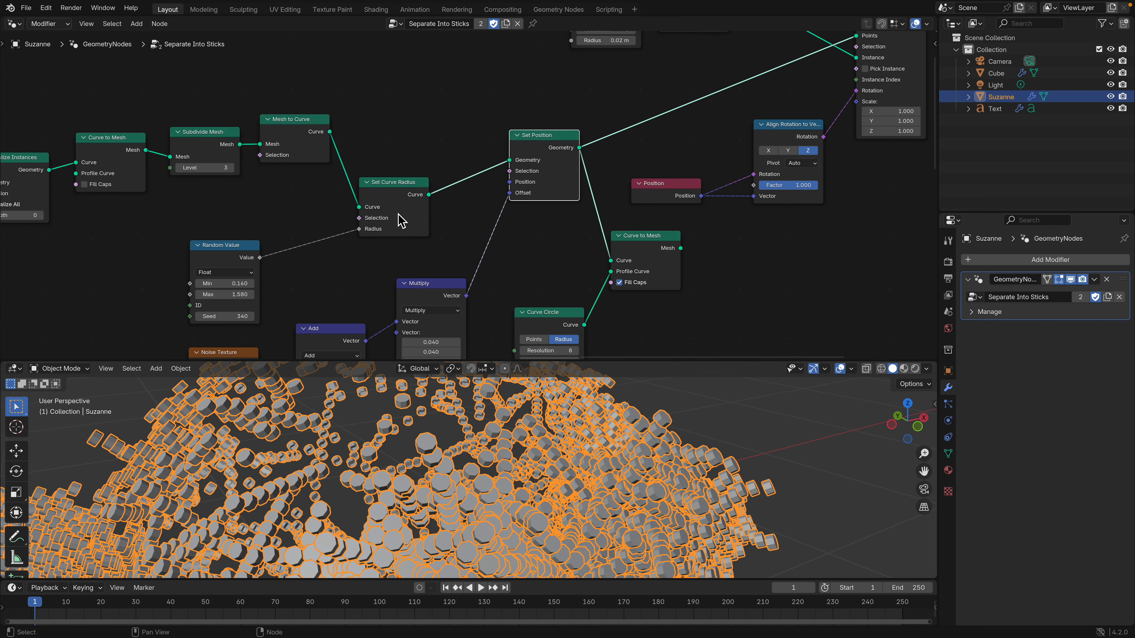
pyautogui.moveTo(249, 263); pyautogui.dragTo(294, 242)
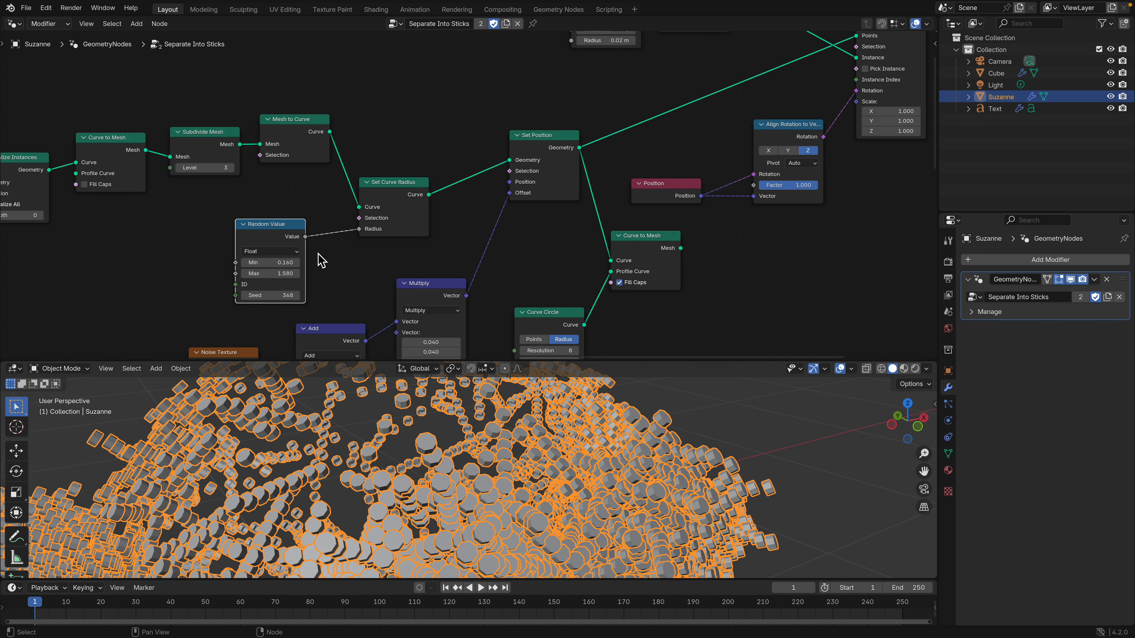
# Shift Instance on Points up and right, raise the Curve Circle beside Fill Curve, and fine-tune its radius at about 0.02 m
pyautogui.hscroll(5, 370, 264)
pyautogui.scroll(2, 370, 263)
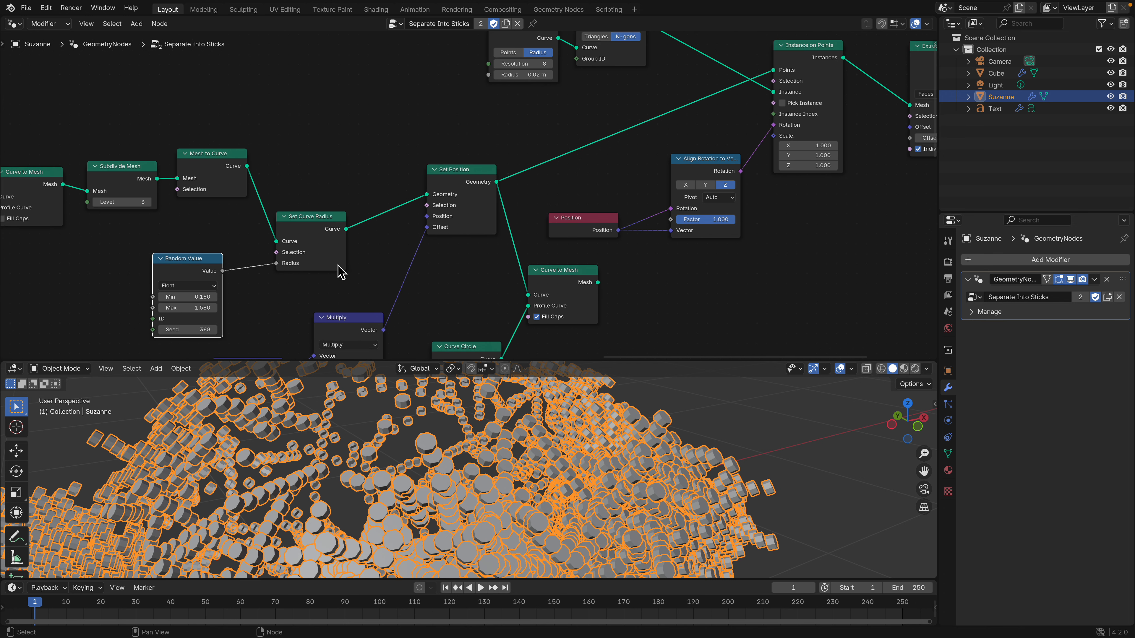
pyautogui.hscroll(6, 395, 249)
pyautogui.scroll(3, 484, 192)
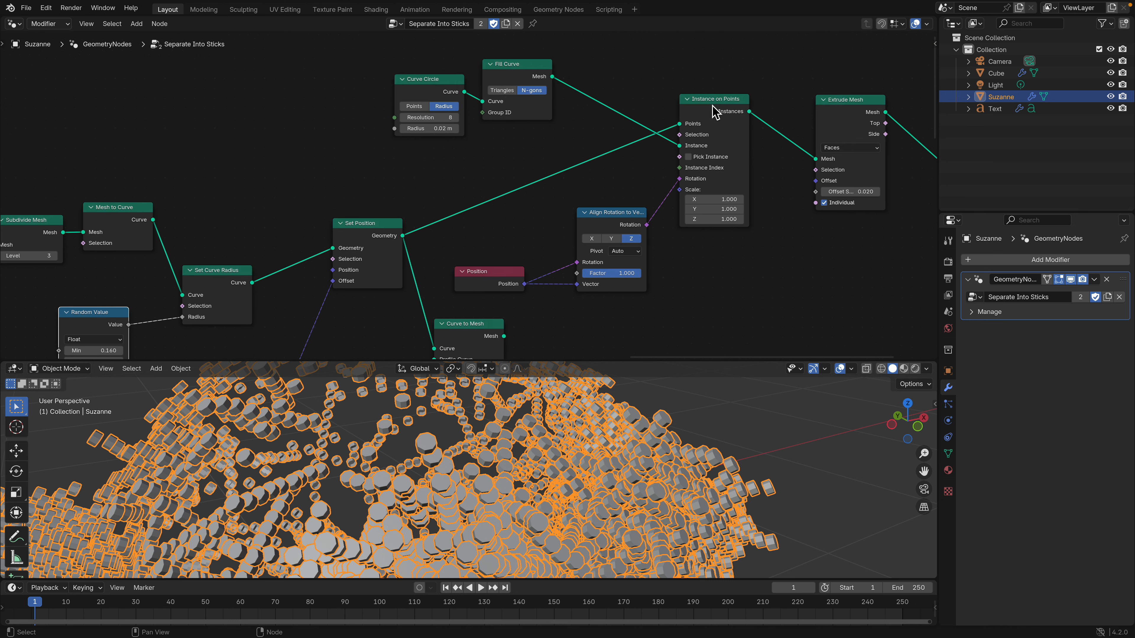
pyautogui.moveTo(714, 111); pyautogui.dragTo(727, 106)
pyautogui.moveTo(432, 90); pyautogui.dragTo(433, 84)
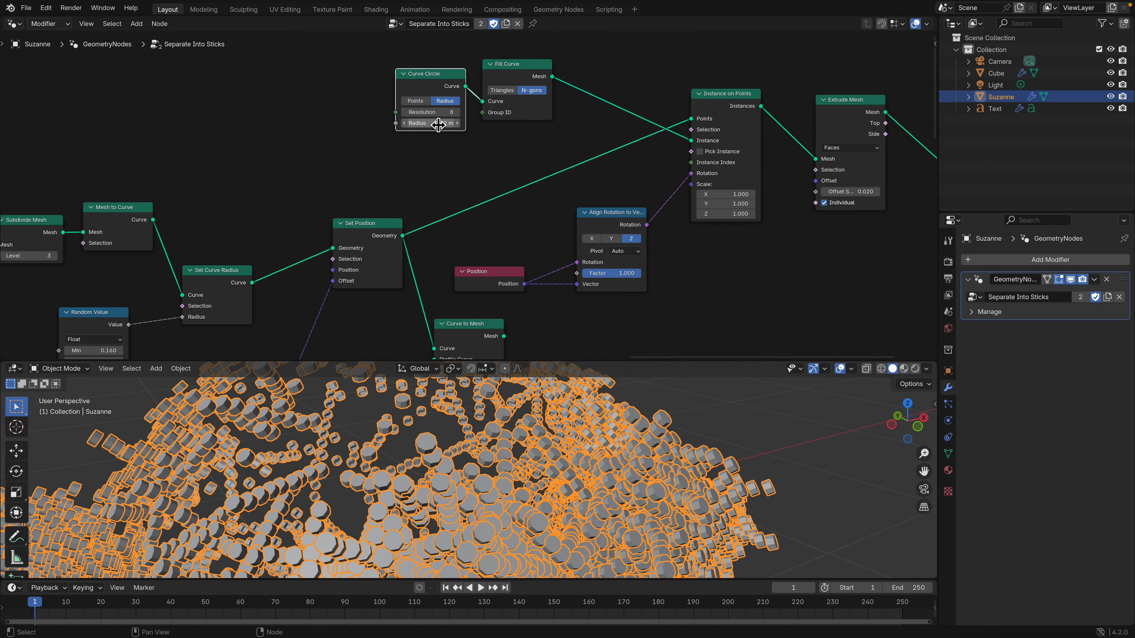
pyautogui.moveTo(438, 123)
pyautogui.keyDown('shift'); pyautogui.mouseDown()
pyautogui.moveTo(467, 123)
pyautogui.moveTo(420, 124)
pyautogui.moveTo(451, 123)
pyautogui.moveTo(420, 123)
pyautogui.moveTo(436, 121)
pyautogui.mouseUp(); pyautogui.keyUp('shift')
# Add a Set Curve Radius node on the link between Set Position and Instance on Points
pyautogui.scroll(-2, 529, 236)
pyautogui.hotkey('shift', 'a')
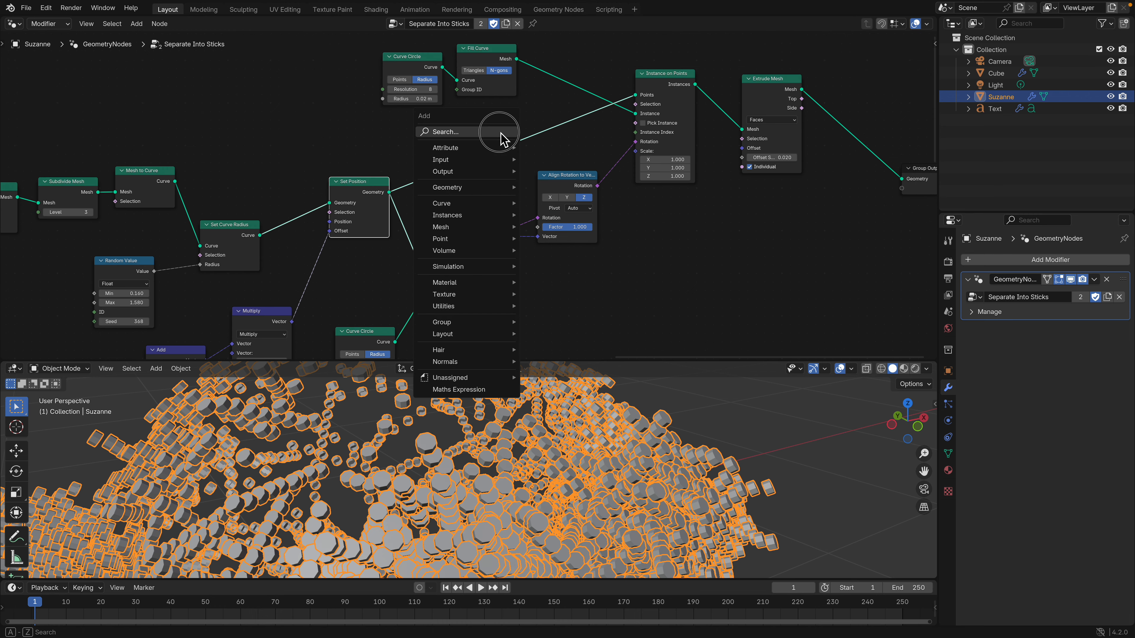
pyautogui.write('set curve ra')
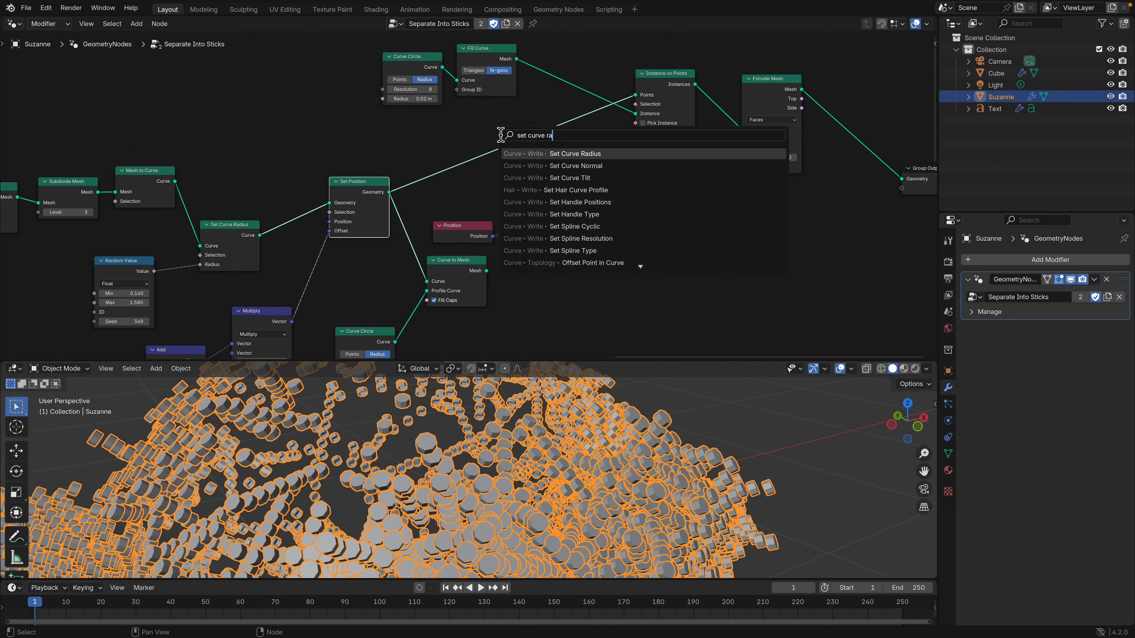
pyautogui.press('Return')
pyautogui.click(476, 134)
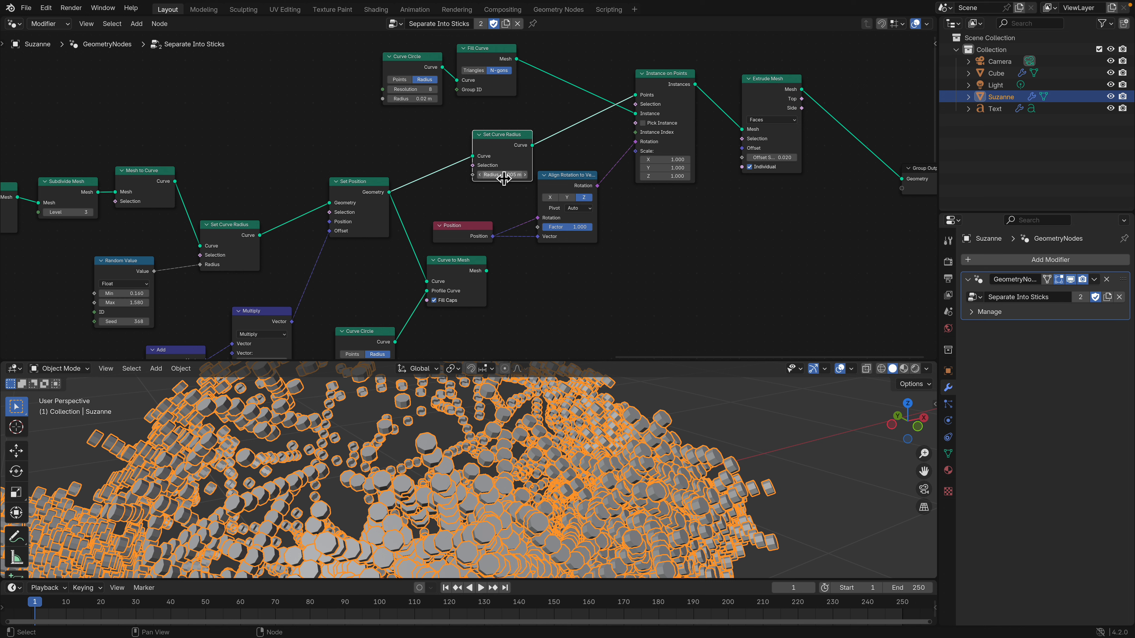
# Try a Set Curve Radius value of 0.485 m, link Set Position directly to Instance on Points, and delete the Set Curve Radius node between them
pyautogui.moveTo(503, 178); pyautogui.dragTo(527, 178)
pyautogui.moveTo(390, 191); pyautogui.dragTo(634, 107)
pyautogui.click(515, 141)
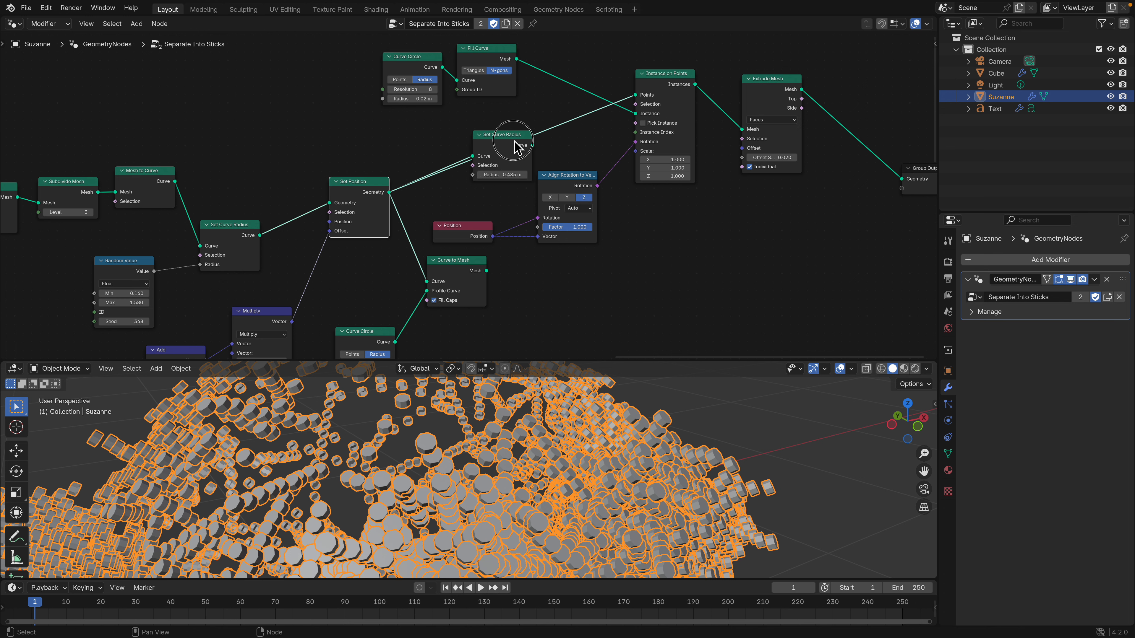
pyautogui.press('x')
# Nudge the Instance on Points, Extrude Mesh and Fill Curve nodes to tidy the end of the tree
pyautogui.moveTo(650, 131); pyautogui.dragTo(546, 144, button='middle')
pyautogui.moveTo(579, 87); pyautogui.dragTo(579, 84)
pyautogui.moveTo(660, 102); pyautogui.dragTo(668, 111)
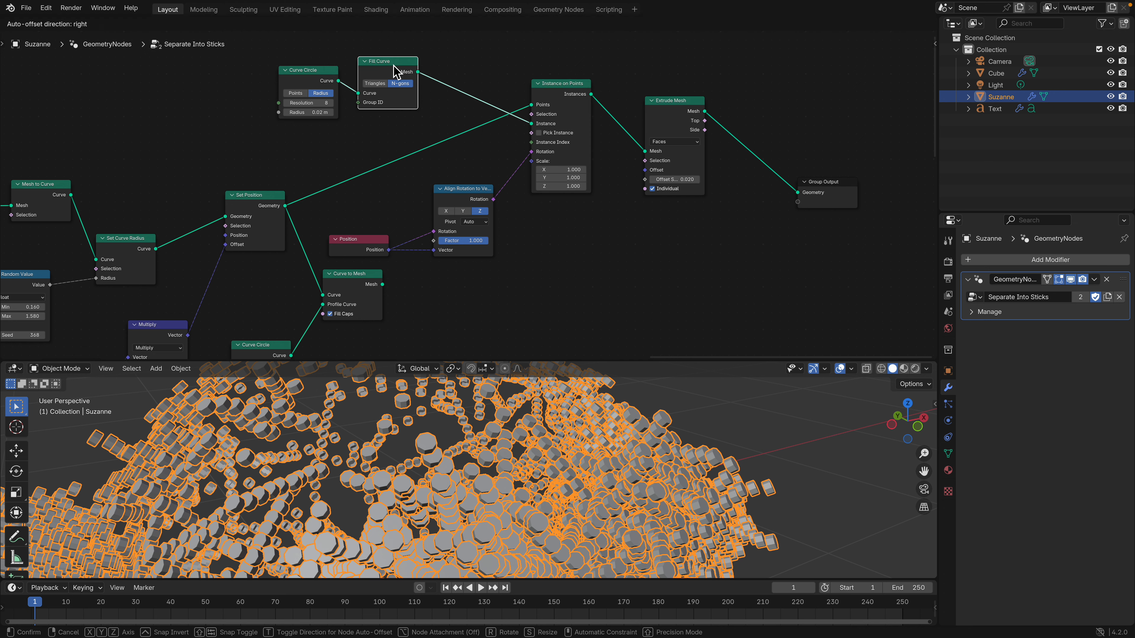
pyautogui.moveTo(393, 87); pyautogui.dragTo(448, 101, button='middle')
pyautogui.moveTo(415, 142); pyautogui.dragTo(465, 127, button='middle')
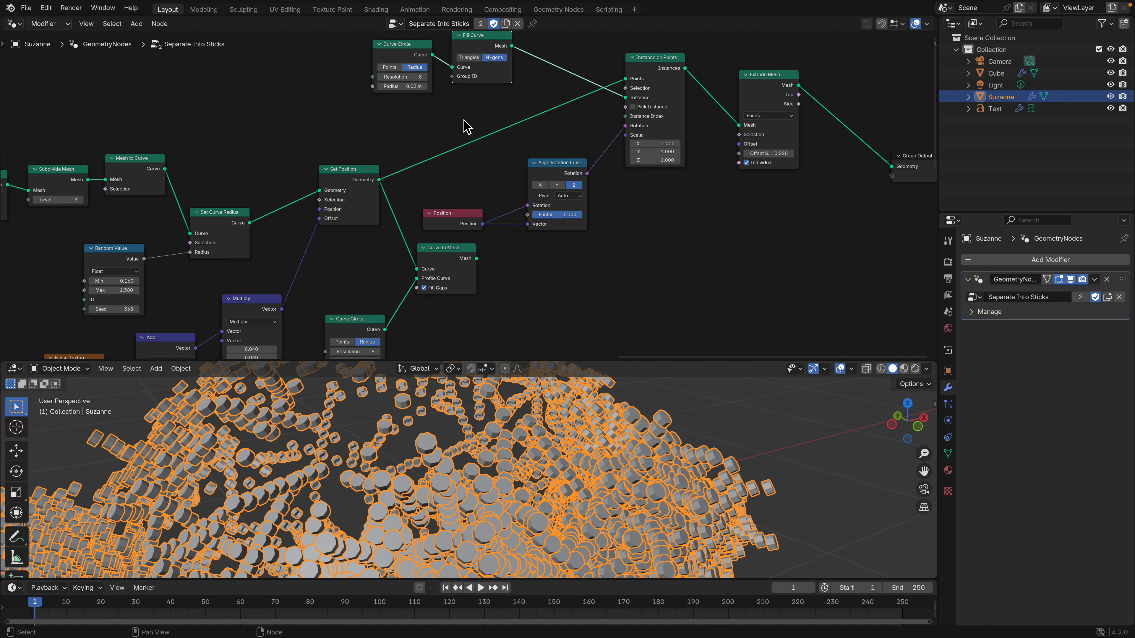
# Try a Mesh to Curve node on the link from Set Position to Instance on Points, then restore the direct link and delete it
pyautogui.hotkey('shift', 'a')
pyautogui.write('mesh to curve')
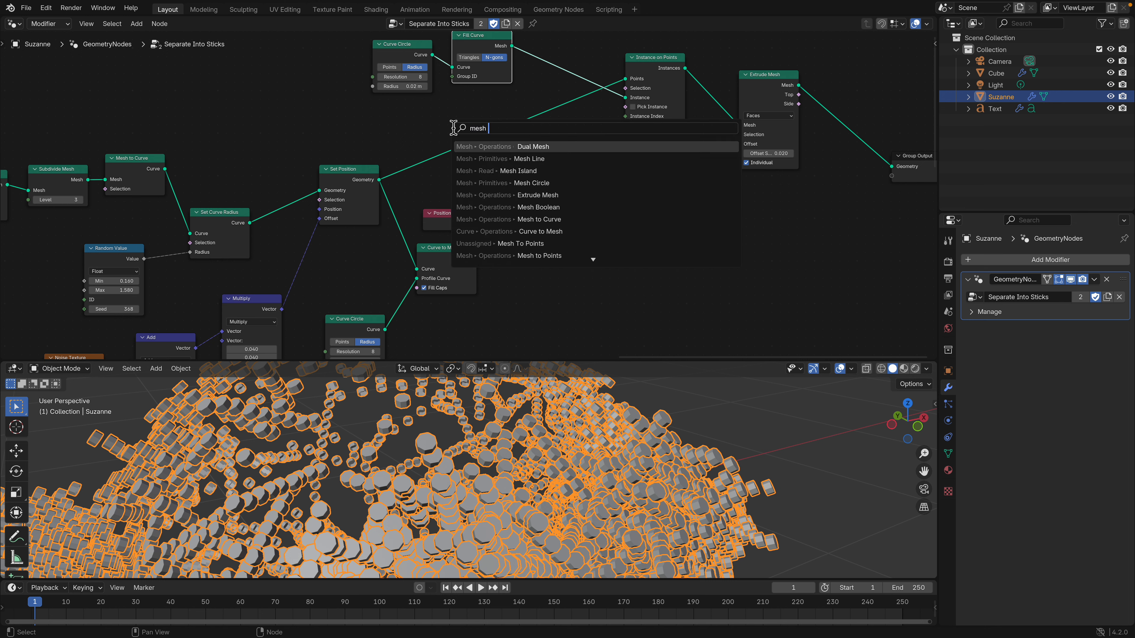
pyautogui.press('Return')
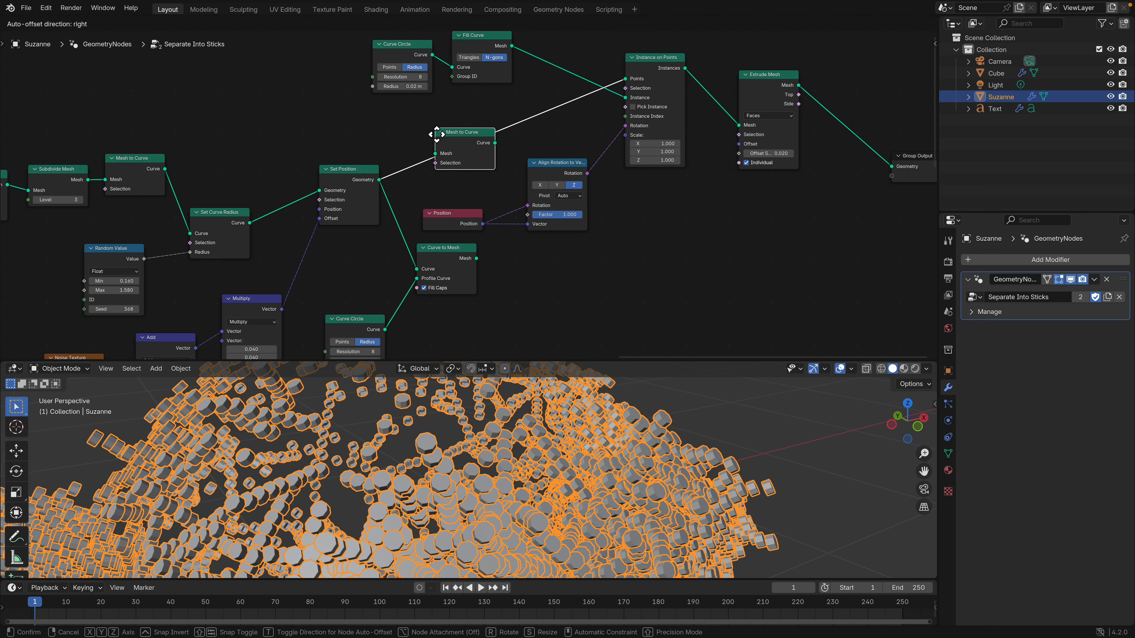
pyautogui.click(428, 139)
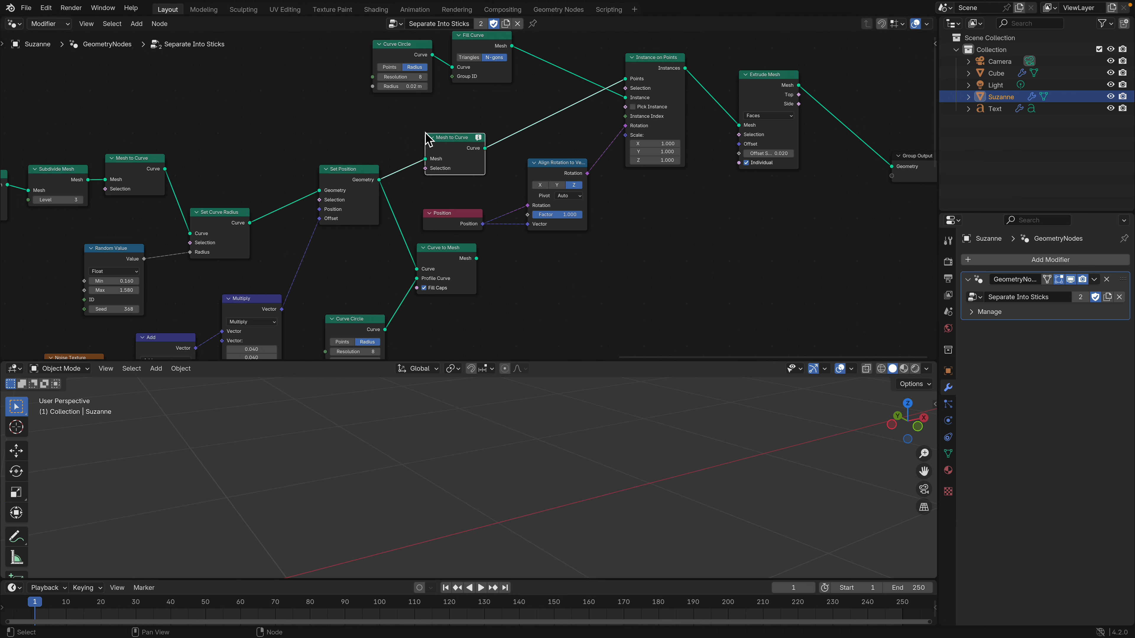
pyautogui.moveTo(483, 140)
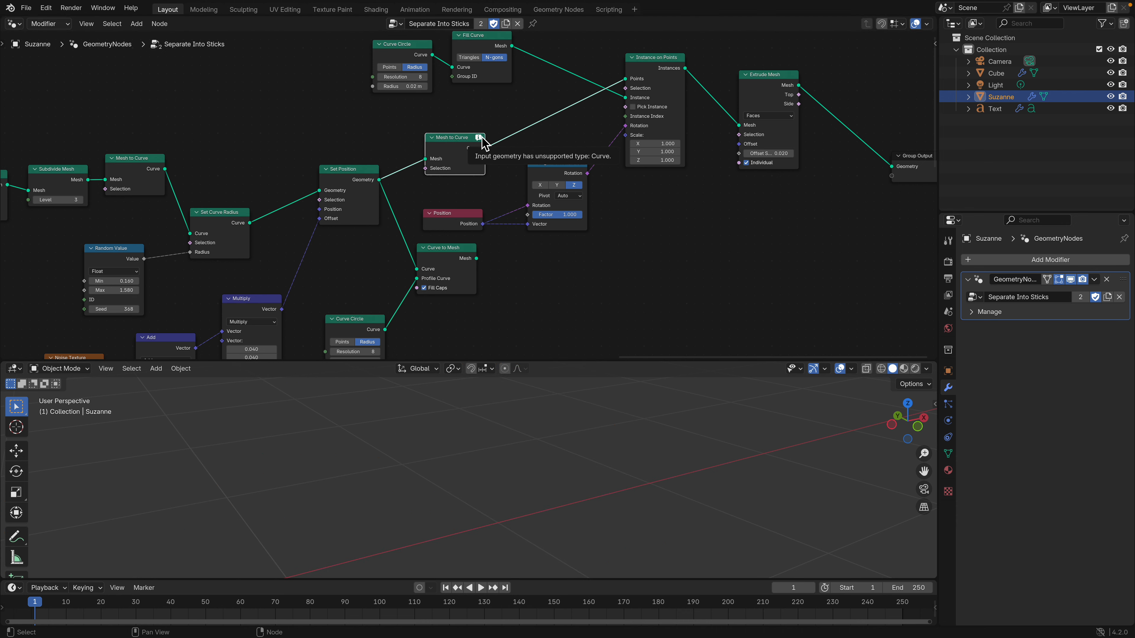
pyautogui.moveTo(432, 137); pyautogui.dragTo(531, 135, button='middle')
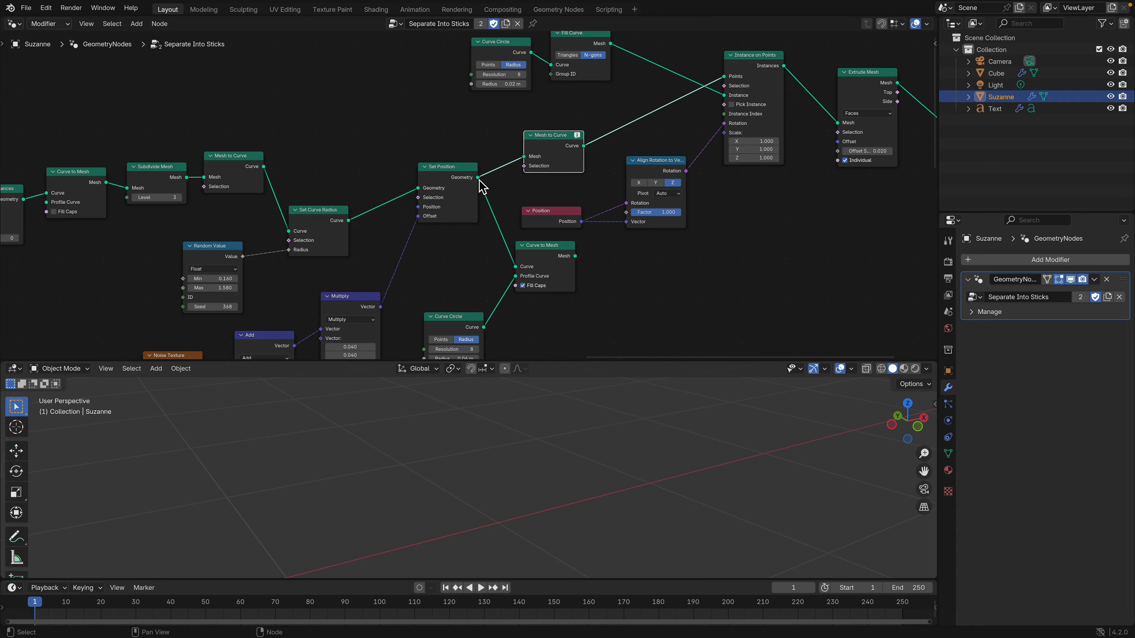
pyautogui.moveTo(478, 178); pyautogui.dragTo(724, 77)
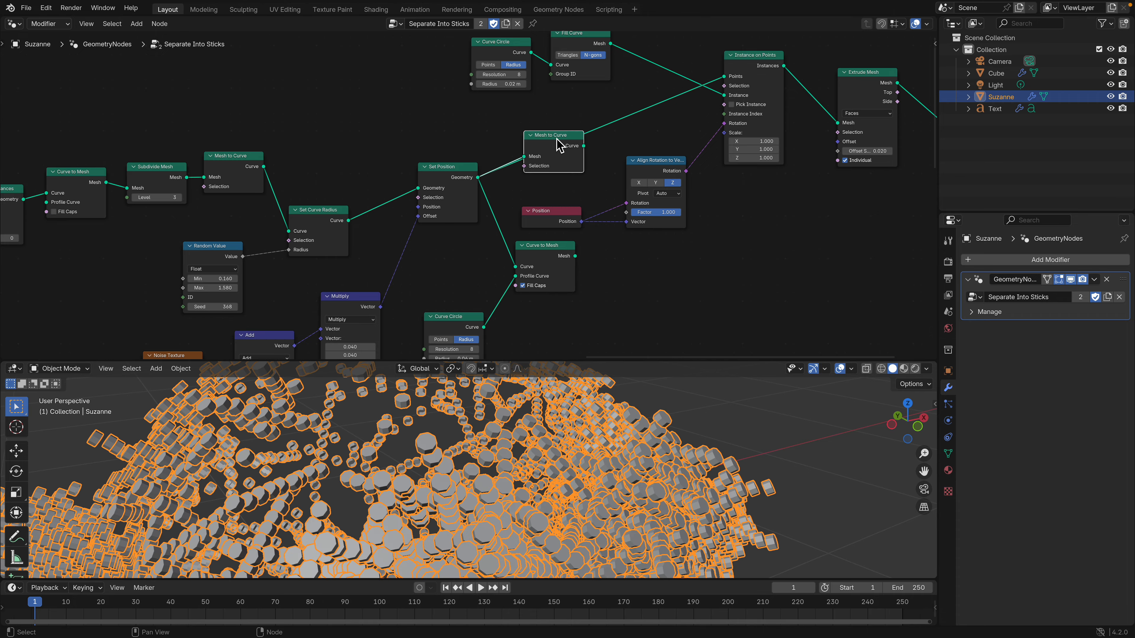
pyautogui.press('x')
# Open the recent file inward_005.blend, discarding the changes to inward_007.blend
pyautogui.moveTo(568, 364); pyautogui.dragTo(567, 203)
pyautogui.scroll(-8, 545, 380)
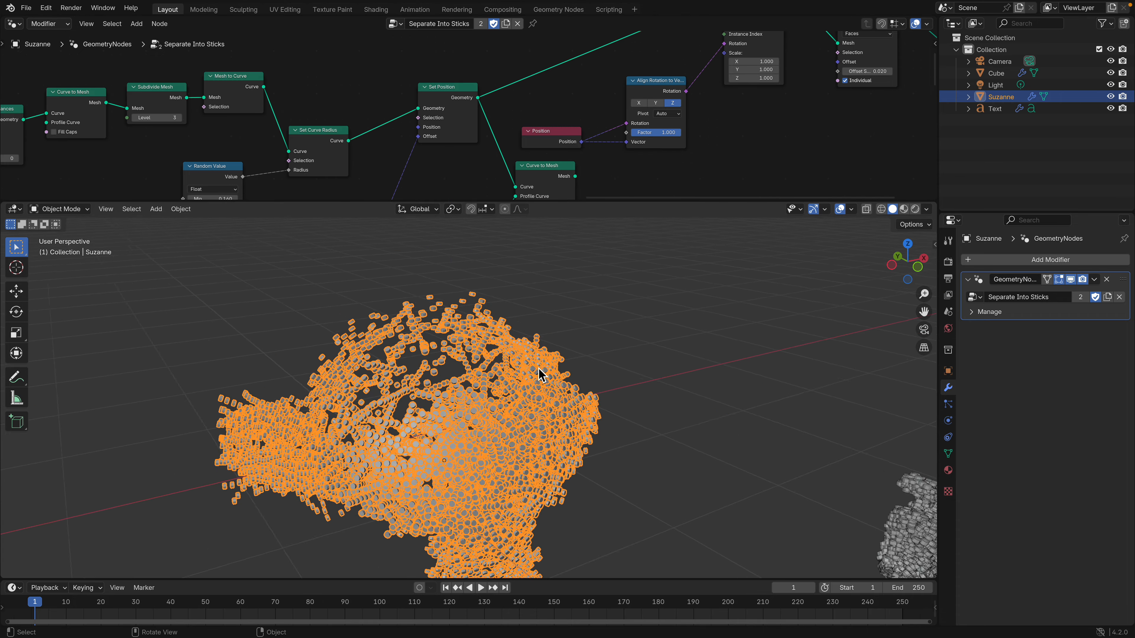
pyautogui.click(27, 8)
pyautogui.moveTo(49, 43)
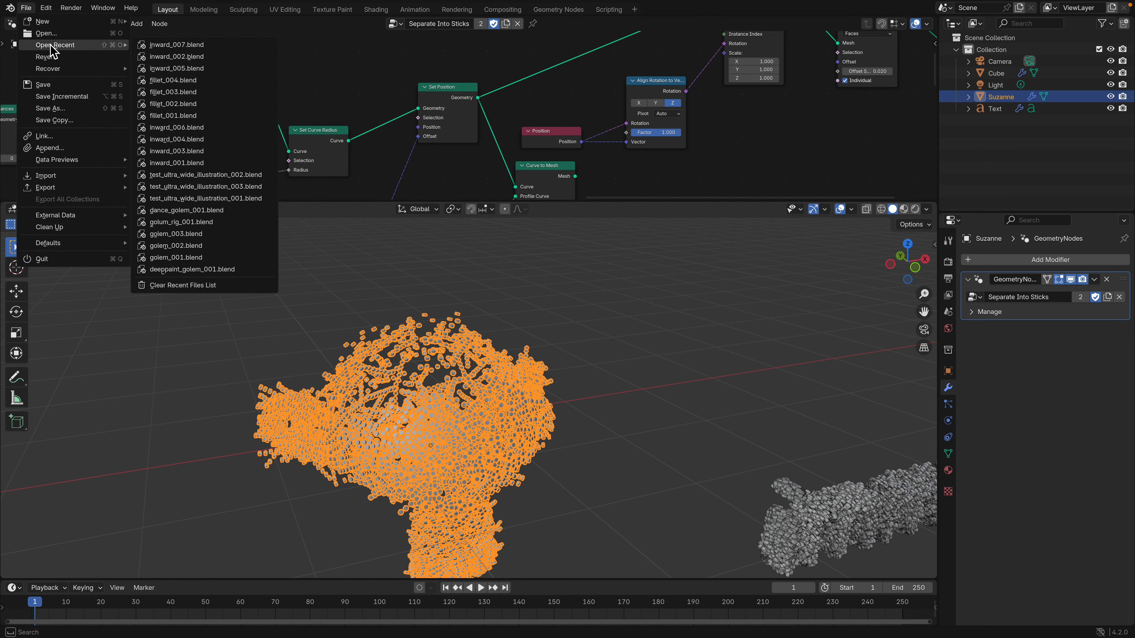
pyautogui.click(197, 67)
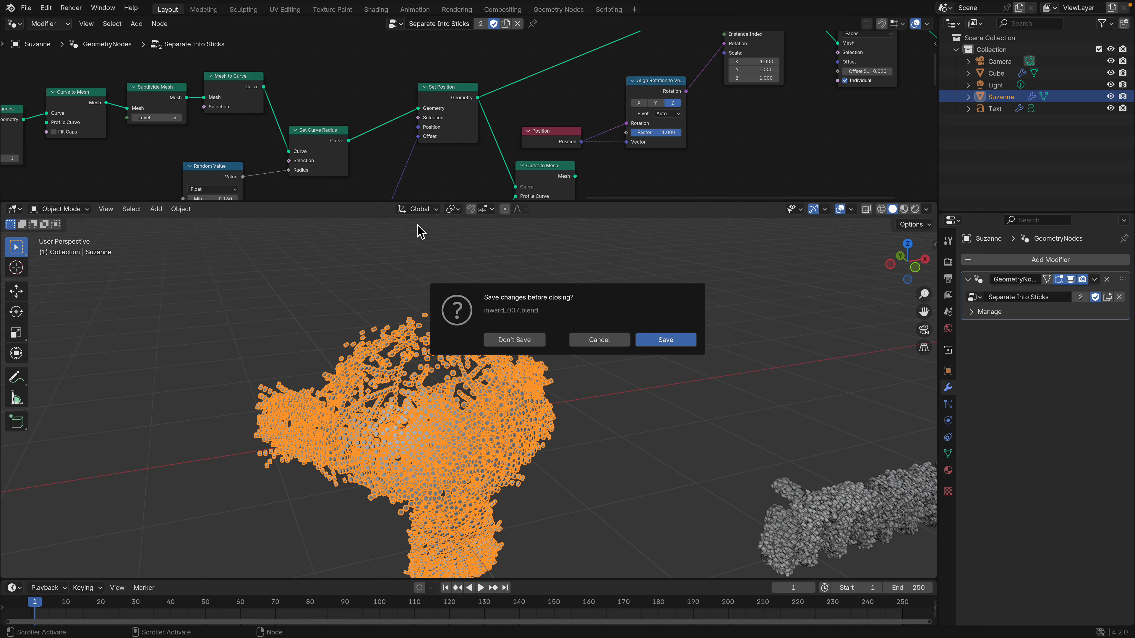
pyautogui.click(516, 341)
# Nudge the Curve Circle node that feeds the final Curve to Mesh and reduce its radius to 0.06 m
pyautogui.scroll(10, 496, 420)
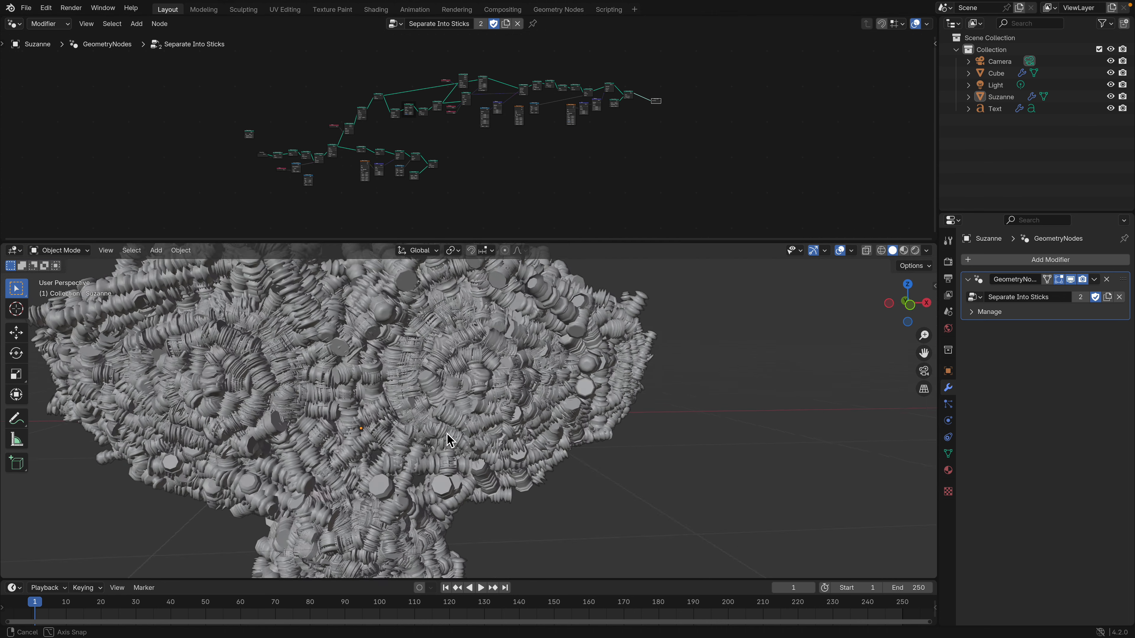
pyautogui.scroll(-3, 464, 434)
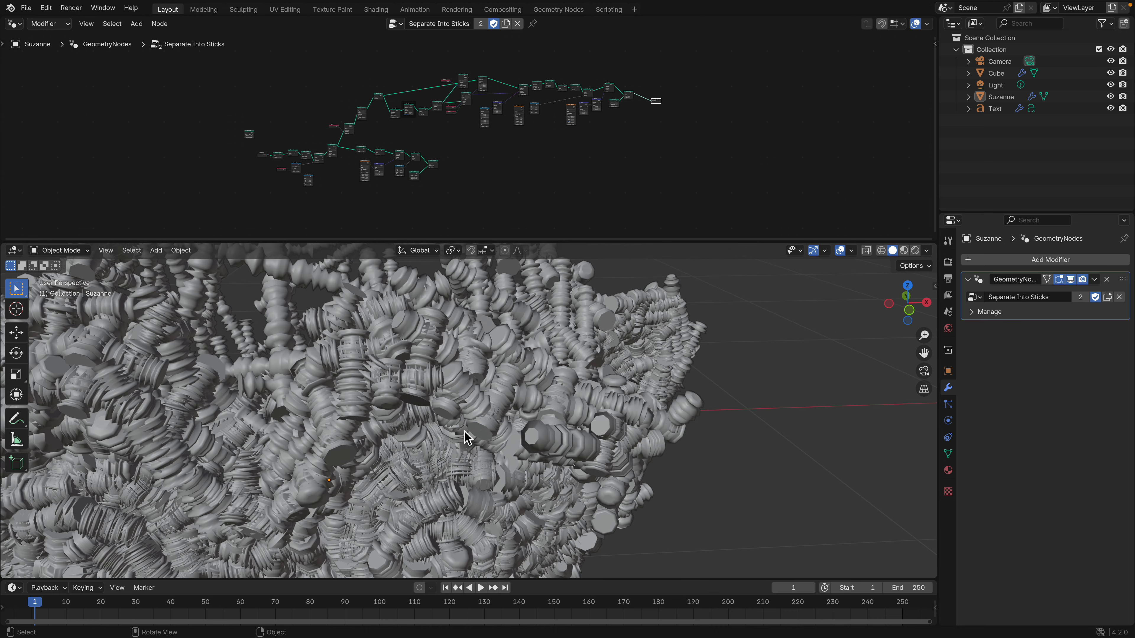
pyautogui.moveTo(463, 425); pyautogui.dragTo(474, 410, button='middle')
pyautogui.moveTo(498, 247); pyautogui.dragTo(491, 434)
pyautogui.scroll(8, 557, 196)
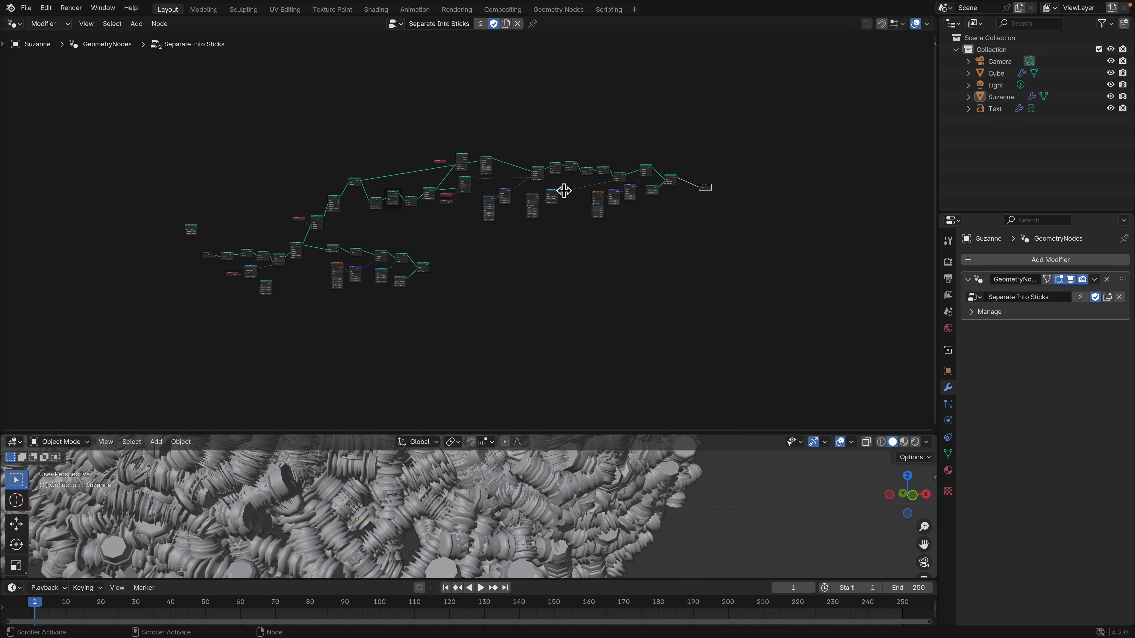
pyautogui.scroll(6, 465, 234)
pyautogui.moveTo(448, 222); pyautogui.dragTo(554, 188)
pyautogui.moveTo(554, 188); pyautogui.dragTo(299, 213, button='middle')
pyautogui.moveTo(613, 133); pyautogui.dragTo(626, 126)
pyautogui.moveTo(297, 215); pyautogui.dragTo(309, 210)
pyautogui.moveTo(308, 253); pyautogui.dragTo(269, 253)
# Nudge the 4D Noise Texture, Curve Circle and final Curve to Mesh nodes to tidy the end of the tree
pyautogui.moveTo(322, 220); pyautogui.dragTo(352, 217)
pyautogui.moveTo(489, 271); pyautogui.dragTo(490, 280)
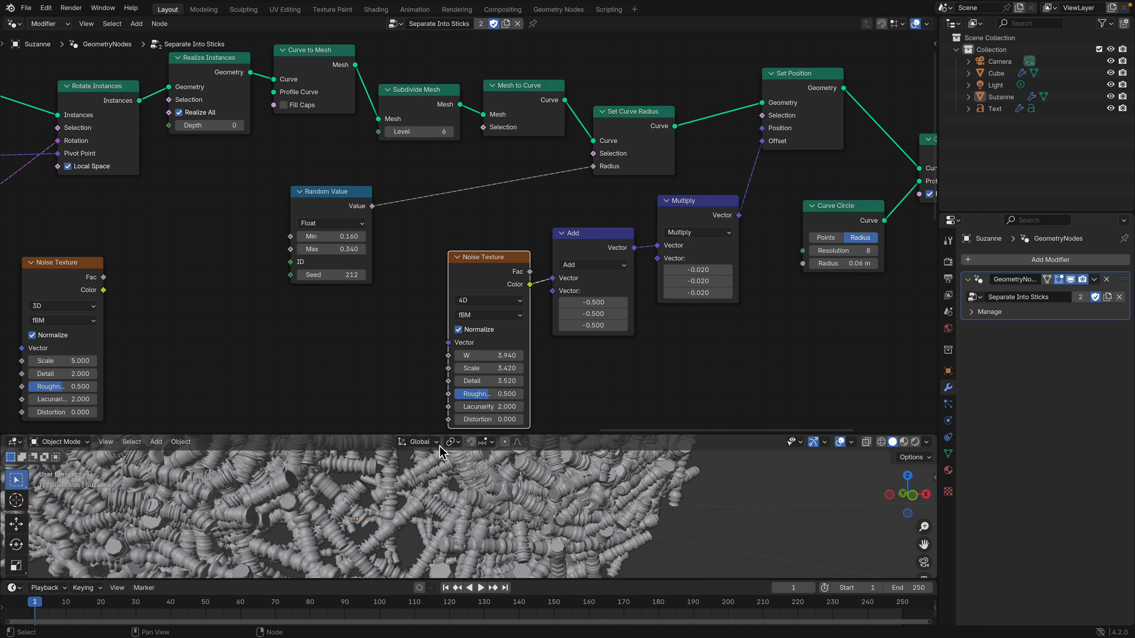
pyautogui.click(449, 439)
pyautogui.moveTo(450, 435); pyautogui.dragTo(446, 327)
pyautogui.scroll(-4, 443, 433)
pyautogui.moveTo(436, 429); pyautogui.dragTo(439, 439, button='middle')
pyautogui.moveTo(581, 221); pyautogui.dragTo(450, 201, button='middle')
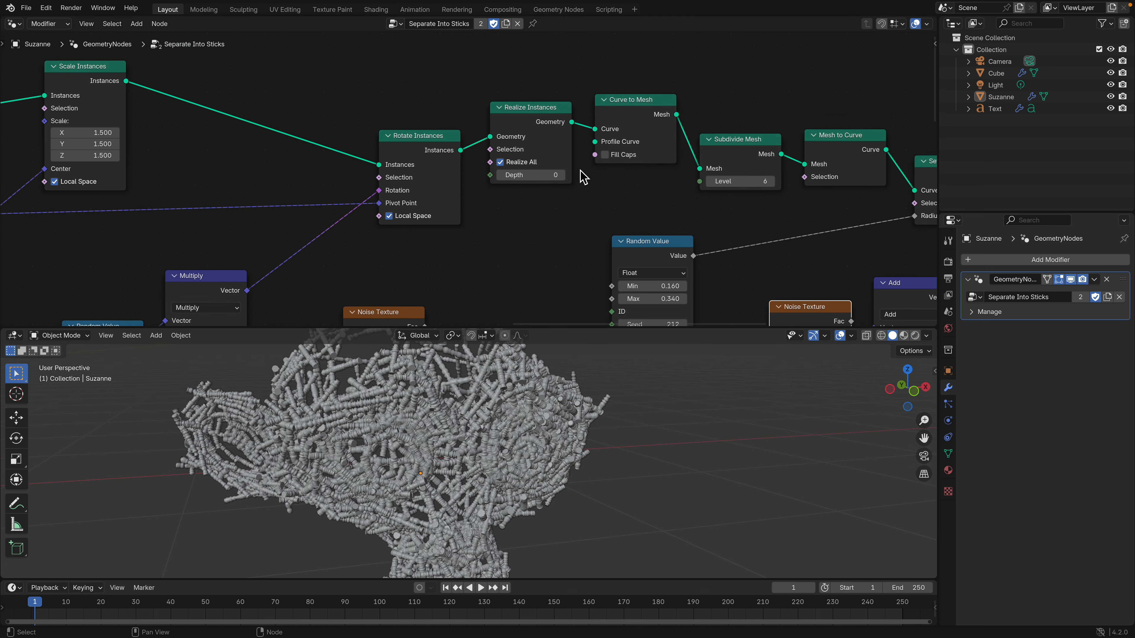
pyautogui.scroll(-1, 590, 192)
pyautogui.moveTo(596, 204); pyautogui.dragTo(412, 168, button='middle')
pyautogui.moveTo(623, 182); pyautogui.dragTo(362, 140, button='middle')
pyautogui.scroll(-2, 464, 130)
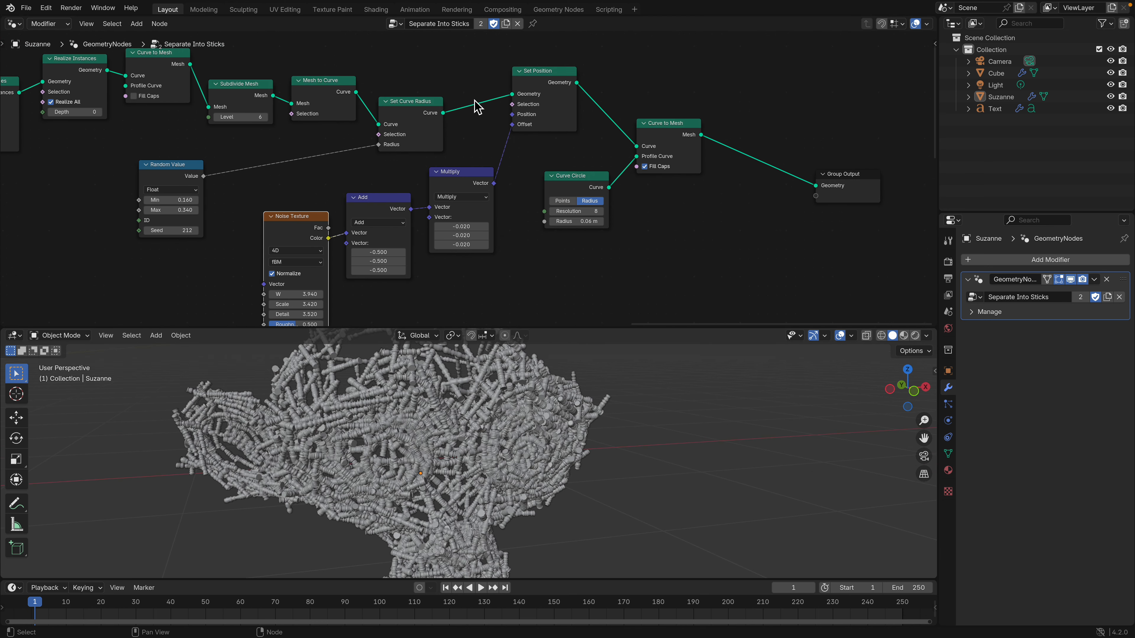
pyautogui.moveTo(576, 176); pyautogui.dragTo(573, 180)
pyautogui.moveTo(672, 136); pyautogui.dragTo(678, 132)
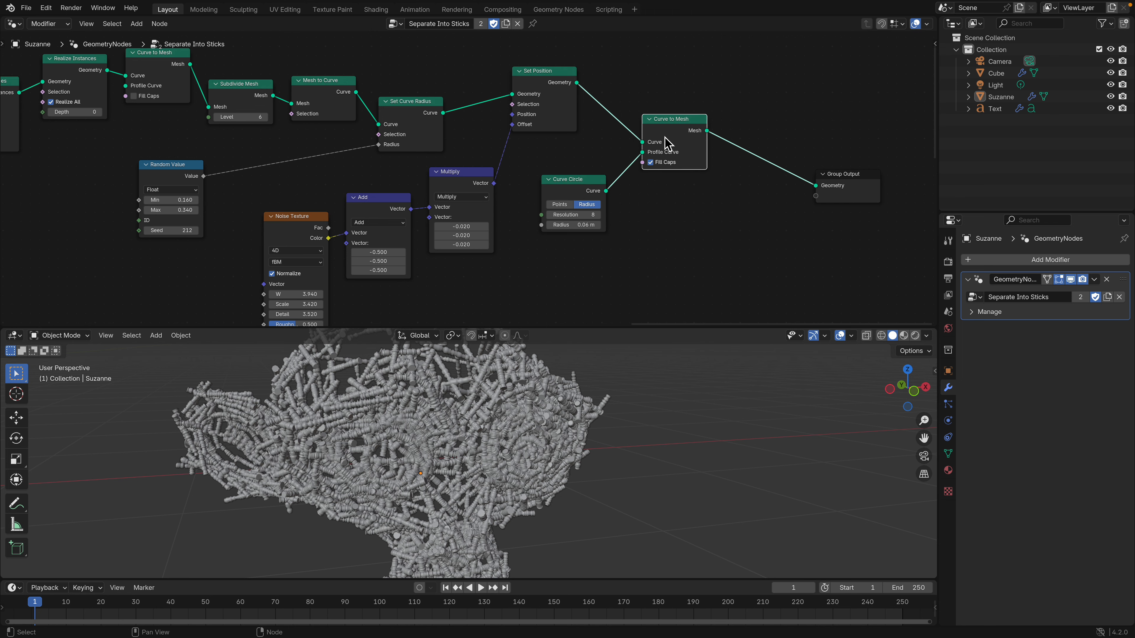
# Set the final Curve Circle's radius to 0.12 m and inspect Suzanne's thicker sticks from several angles
pyautogui.scroll(1, 634, 179)
pyautogui.moveTo(594, 228)
pyautogui.mouseDown()
pyautogui.moveTo(635, 228)
pyautogui.moveTo(594, 229)
pyautogui.moveTo(603, 229)
pyautogui.mouseUp()
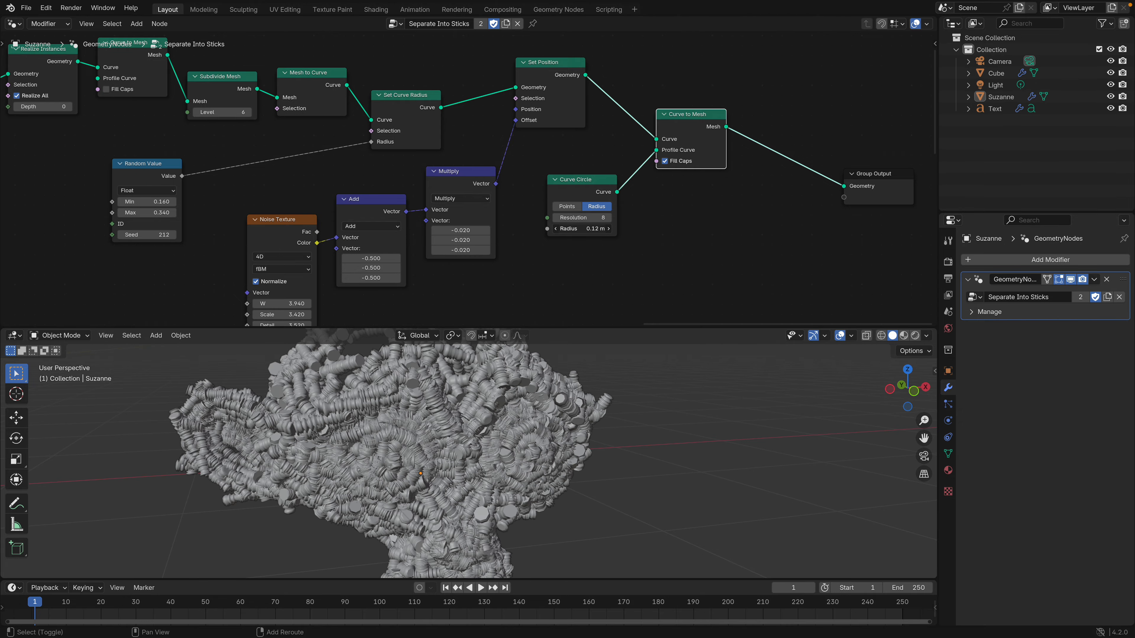
pyautogui.moveTo(536, 389); pyautogui.dragTo(481, 469, button='middle')
pyautogui.scroll(-6, 393, 464)
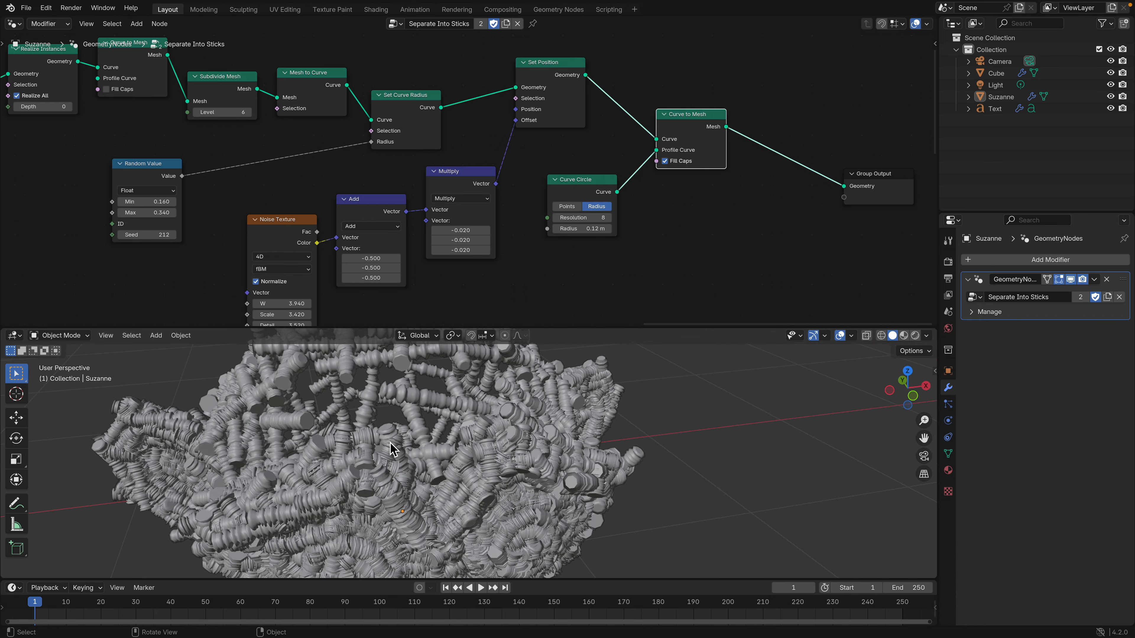
pyautogui.moveTo(392, 450); pyautogui.dragTo(447, 452, button='middle')
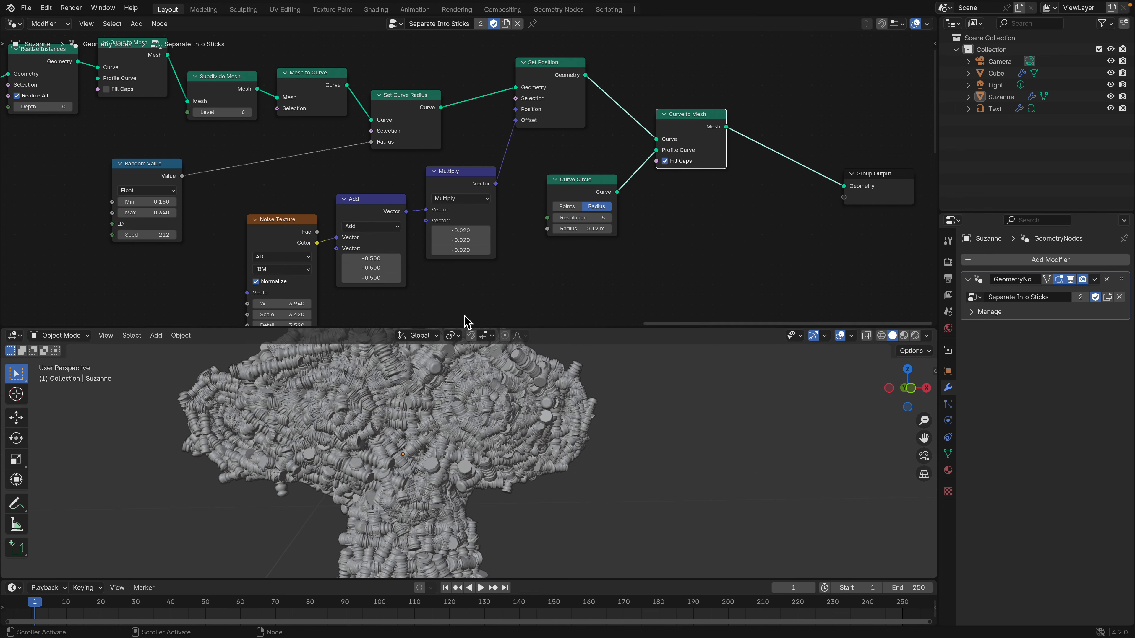
pyautogui.moveTo(497, 457); pyautogui.dragTo(463, 411, button='middle')
# Set the seed of the float Random Value node driving Set Curve Radius to 274
pyautogui.moveTo(519, 238); pyautogui.dragTo(530, 240, button='middle')
pyautogui.moveTo(343, 233); pyautogui.dragTo(447, 213, button='middle')
pyautogui.moveTo(264, 214); pyautogui.dragTo(326, 214)
pyautogui.moveTo(276, 216); pyautogui.dragTo(527, 163, button='middle')
pyautogui.scroll(-1, 367, 221)
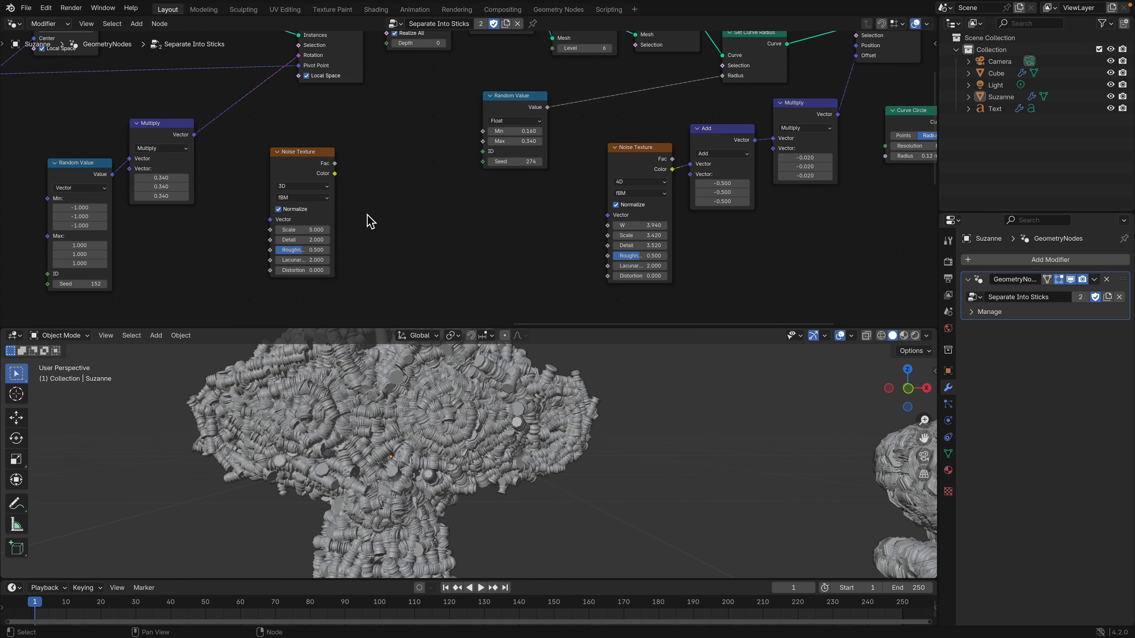
# Set the Multiply vector driving the Rotate Instances rotation to 1.220 on all three axes
pyautogui.moveTo(253, 201); pyautogui.dragTo(356, 216, button='middle')
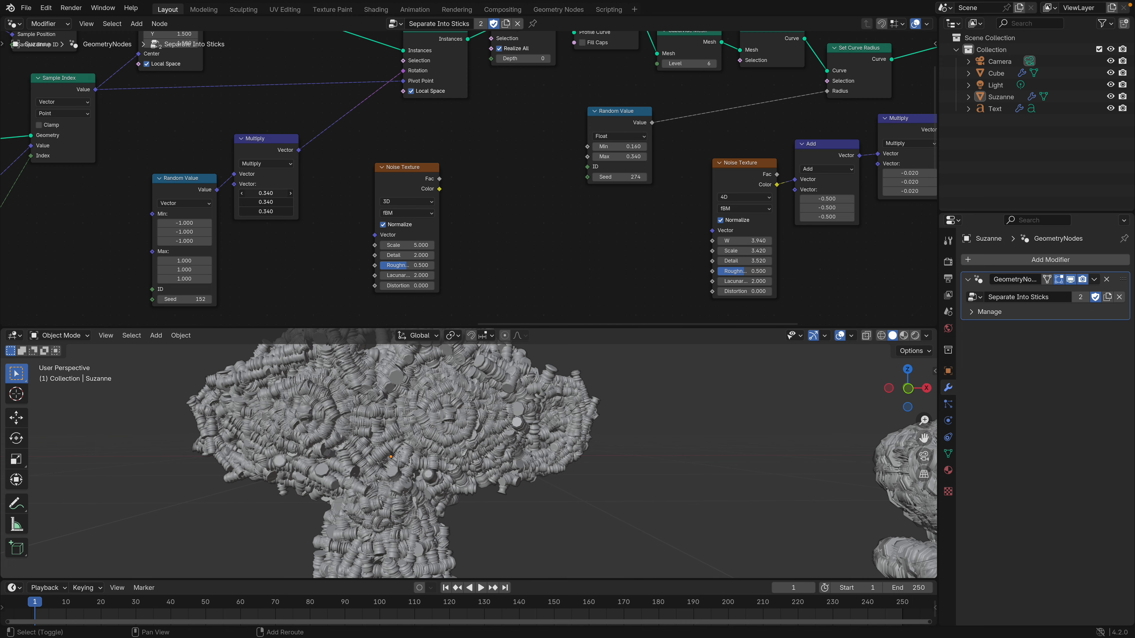
pyautogui.moveTo(266, 193); pyautogui.dragTo(313, 192)
pyautogui.scroll(-3, 403, 273)
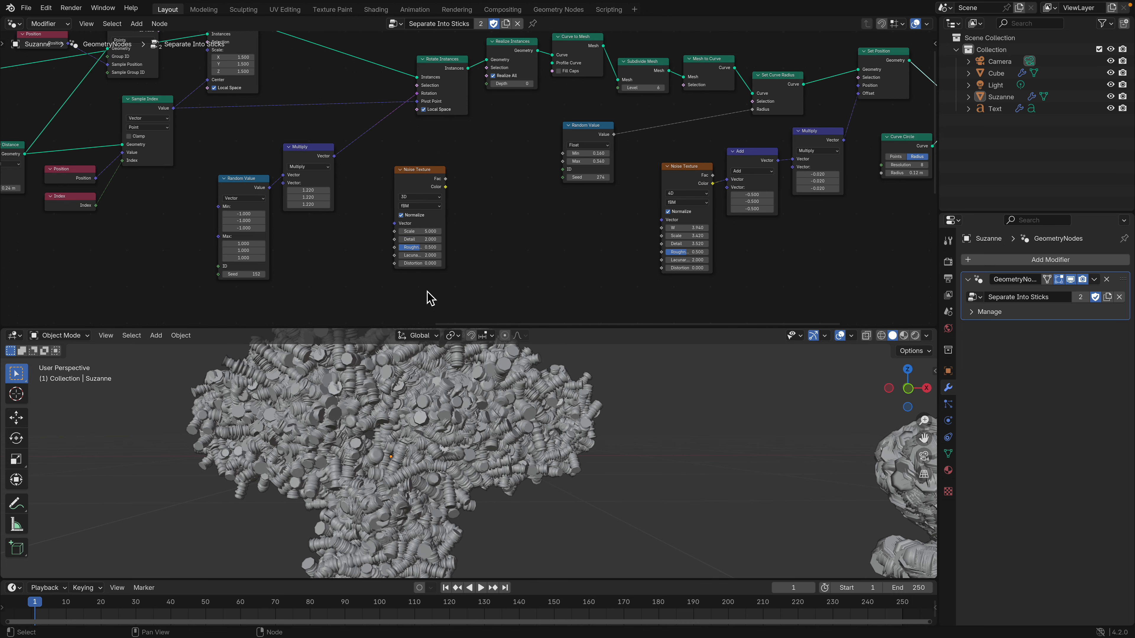
pyautogui.scroll(-3, 559, 447)
pyautogui.keyDown('shift'); pyautogui.moveTo(645, 483); pyautogui.dragTo(488, 451, button='middle'); pyautogui.keyUp('shift')
pyautogui.scroll(6, 484, 451)
# Save inward_005.blend and look over both the Suzanne and the text object
pyautogui.hotkey('ctrl', 's')
pyautogui.scroll(-7, 489, 457)
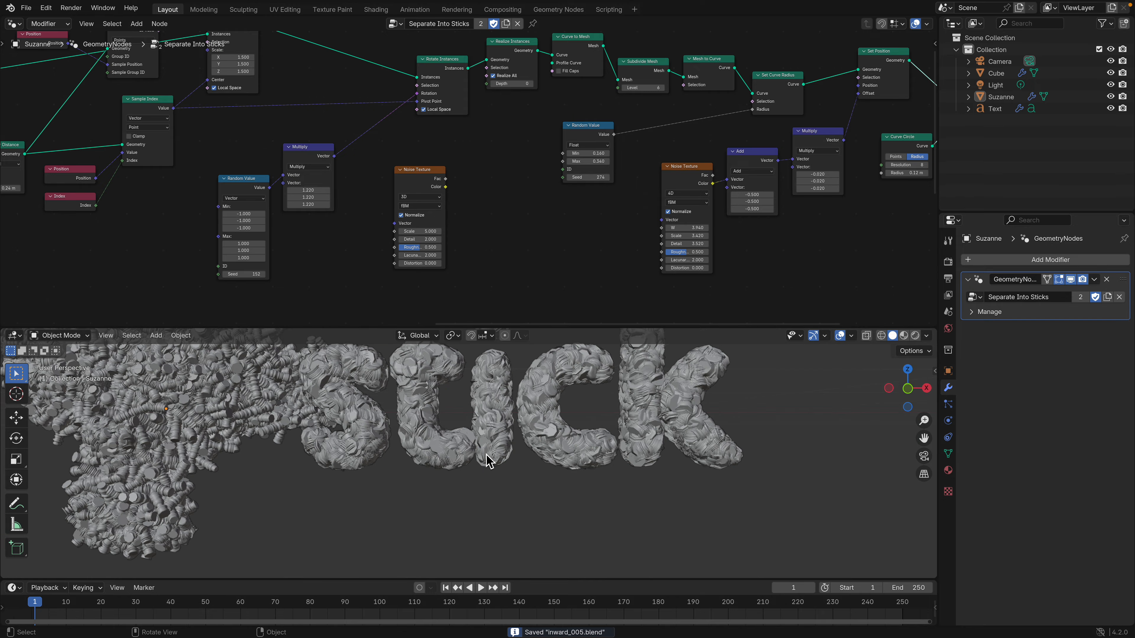
pyautogui.moveTo(491, 416)
pyautogui.mouseDown(button='middle')
pyautogui.moveTo(752, 417)
pyautogui.moveTo(633, 459)
pyautogui.moveTo(506, 405)
pyautogui.moveTo(514, 431)
pyautogui.moveTo(454, 431)
pyautogui.moveTo(499, 434)
pyautogui.moveTo(484, 427)
pyautogui.mouseUp(button='middle')
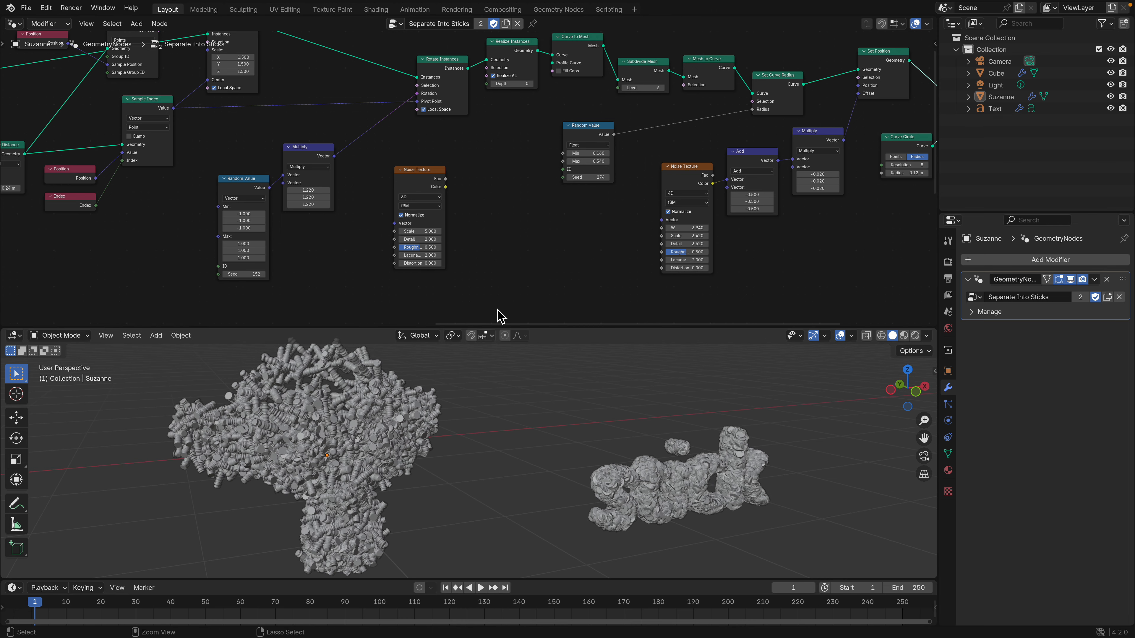
pyautogui.hotkey('ctrl', 's')
# Examine the whole Separate Into Sticks node tree, from the group input to the group output
pyautogui.scroll(-2, 518, 289)
pyautogui.moveTo(519, 332); pyautogui.dragTo(519, 330)
pyautogui.scroll(-7, 505, 286)
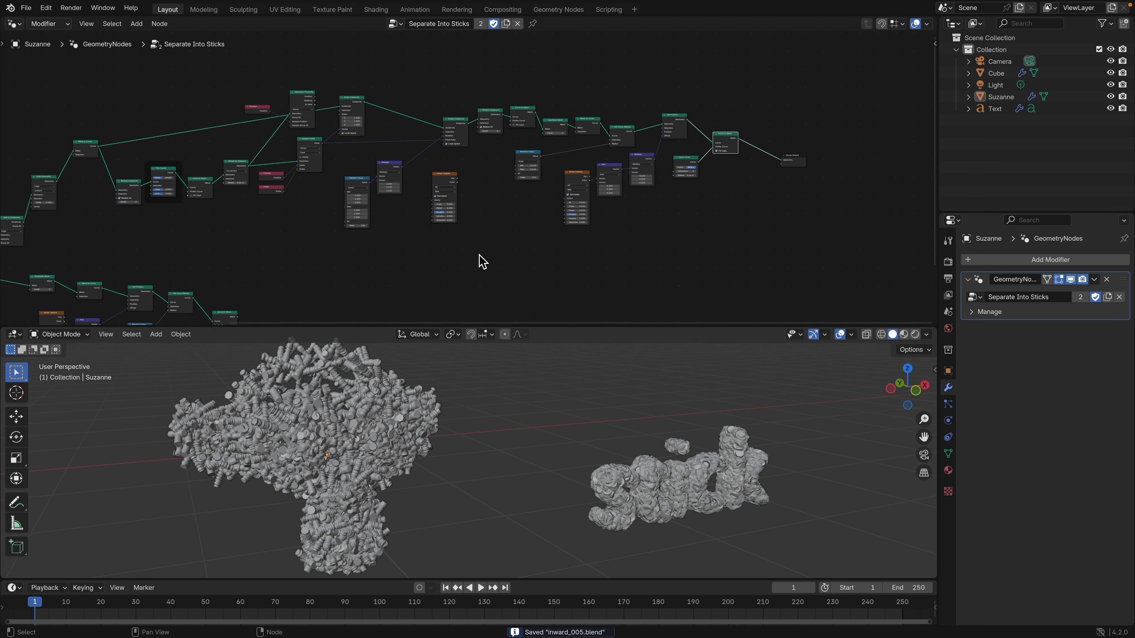
pyautogui.moveTo(481, 241); pyautogui.dragTo(634, 196, button='middle')
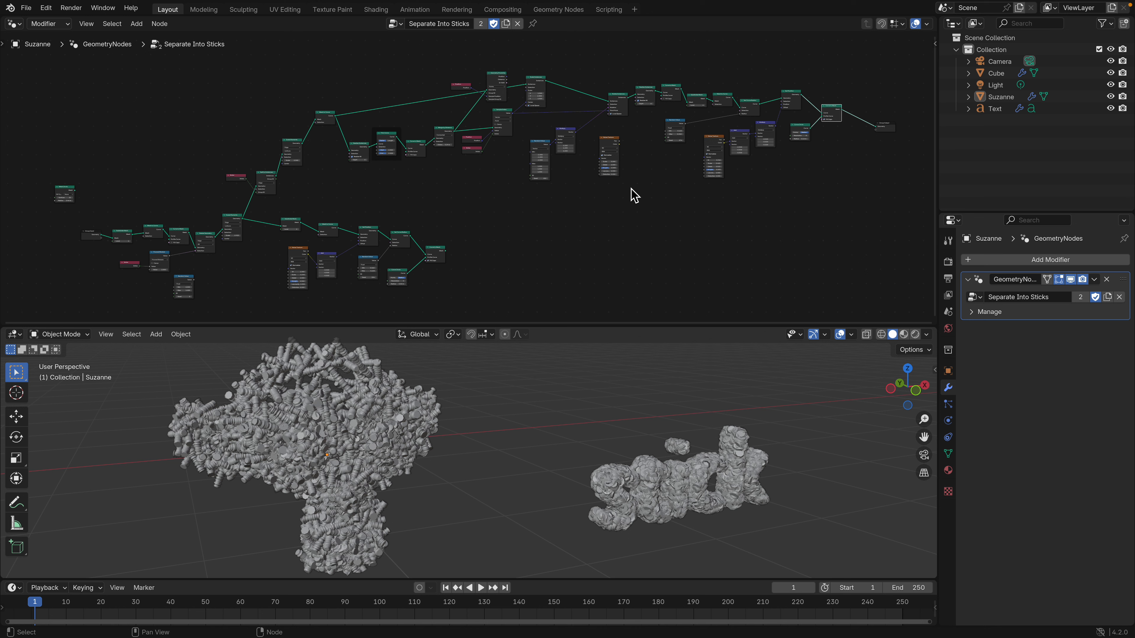
pyautogui.scroll(-1, 511, 237)
pyautogui.moveTo(511, 238); pyautogui.dragTo(465, 233, button='middle')
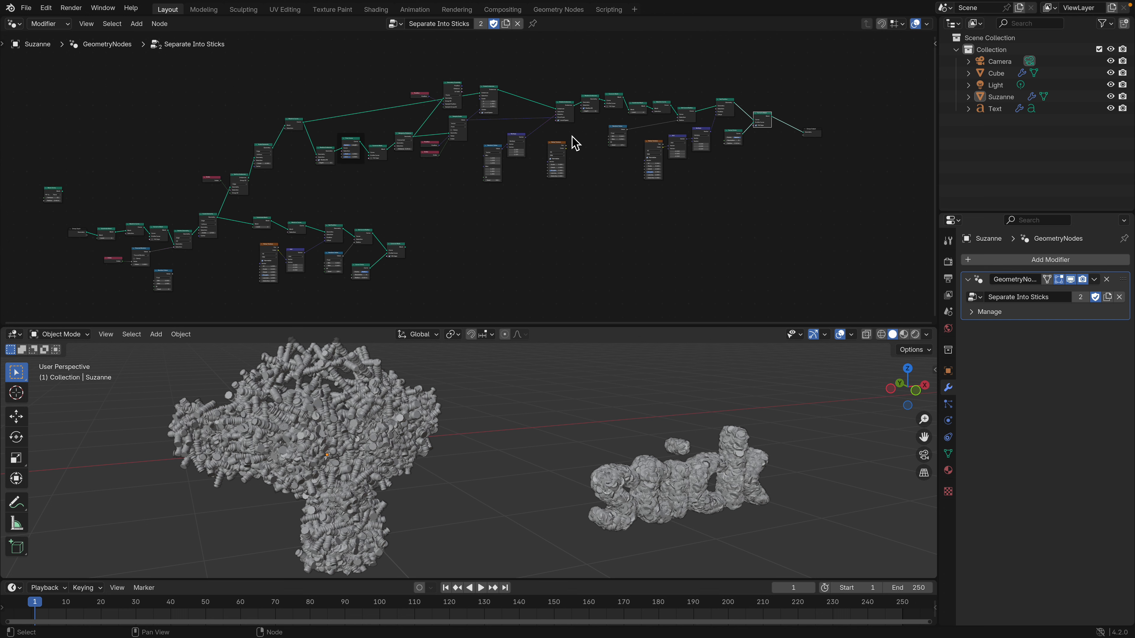
pyautogui.scroll(-1, 574, 140)
pyautogui.moveTo(572, 139); pyautogui.dragTo(608, 121, button='middle')
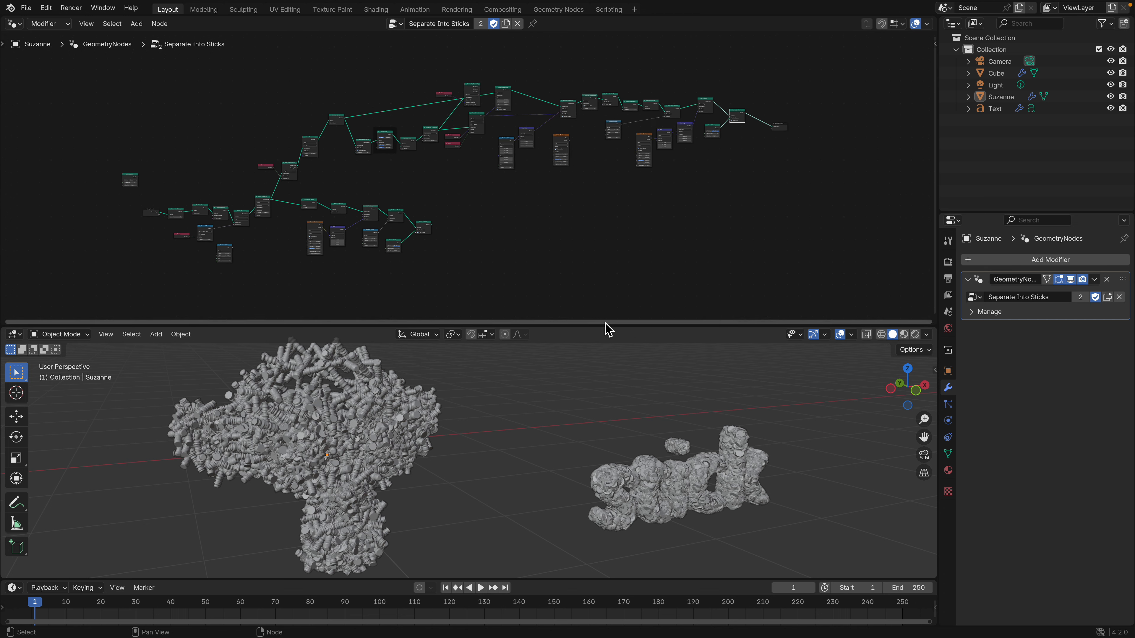
pyautogui.moveTo(603, 323); pyautogui.dragTo(604, 278)
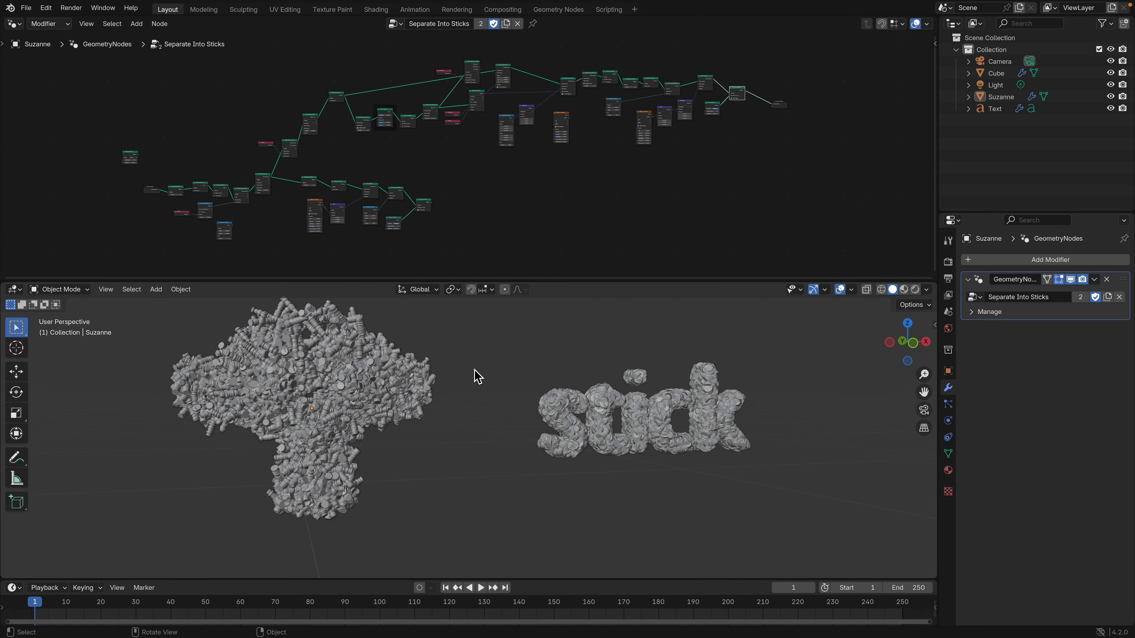
# Raise the Trim Curve node slightly between Realize Instances and Curve to Mesh
pyautogui.scroll(6, 423, 145)
pyautogui.moveTo(506, 94); pyautogui.dragTo(559, 187, button='middle')
pyautogui.scroll(11, 396, 201)
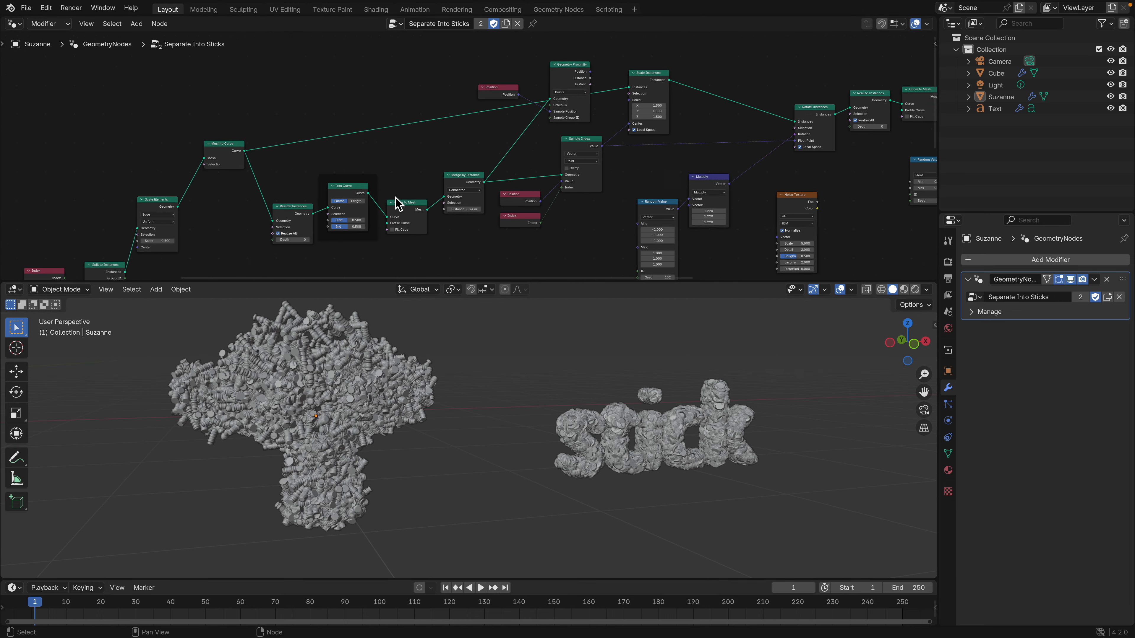
pyautogui.moveTo(396, 204); pyautogui.dragTo(435, 167, button='middle')
pyautogui.scroll(2, 435, 167)
pyautogui.moveTo(294, 169); pyautogui.dragTo(398, 70)
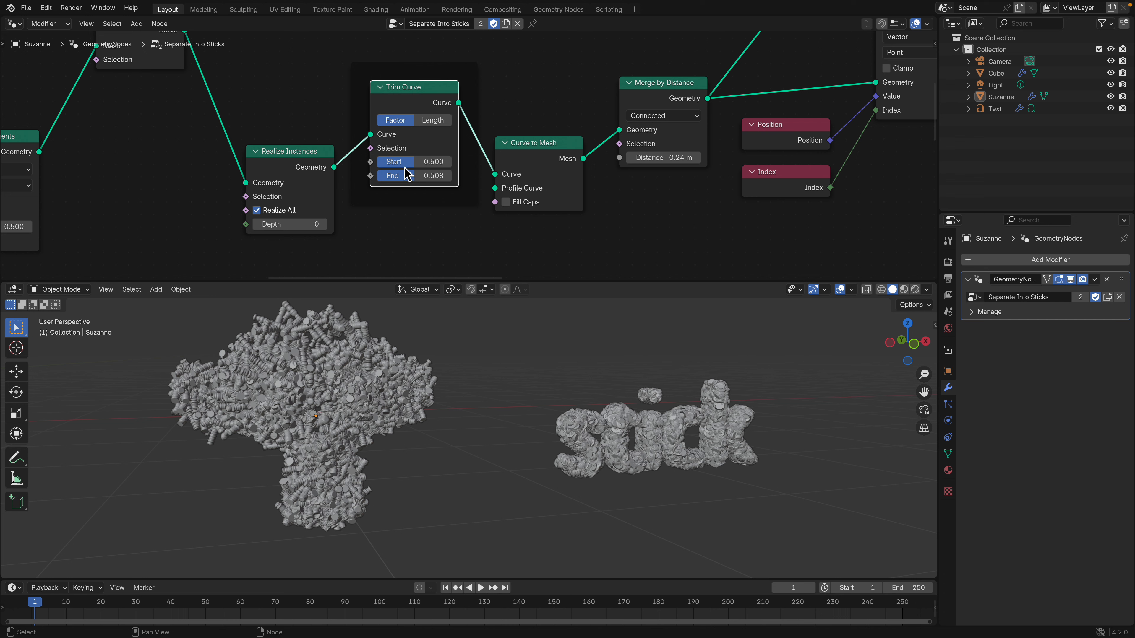
pyautogui.scroll(-1, 409, 174)
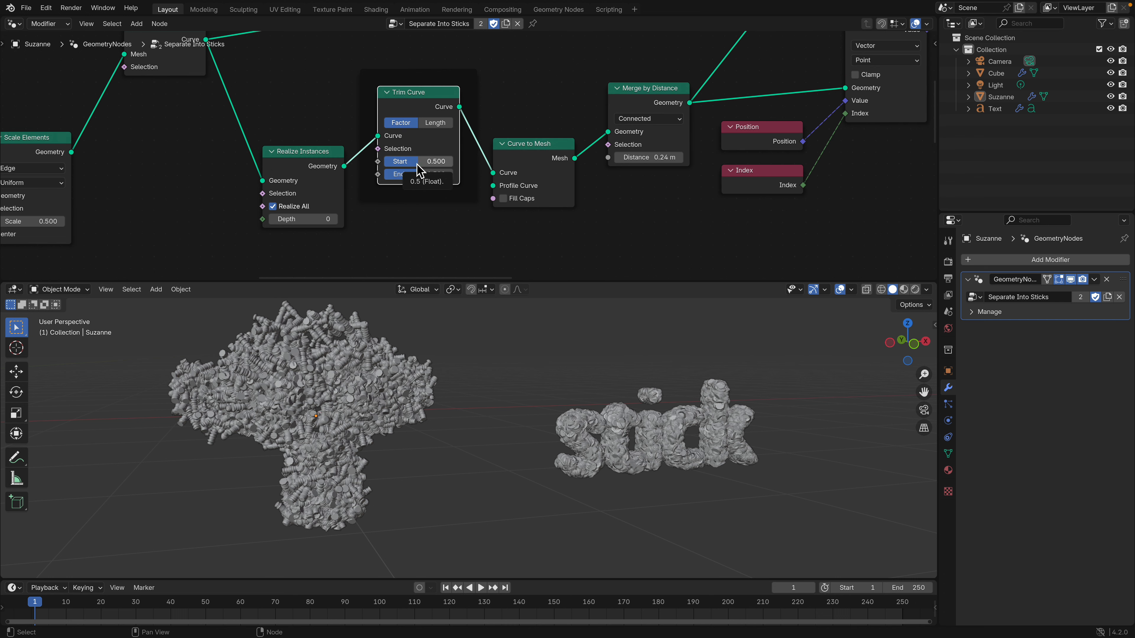
# Align the nodes around Trim Curve by raising Realize Instances and Curve to Mesh slightly and lowering Merge by Distance a little
pyautogui.scroll(-2, 418, 170)
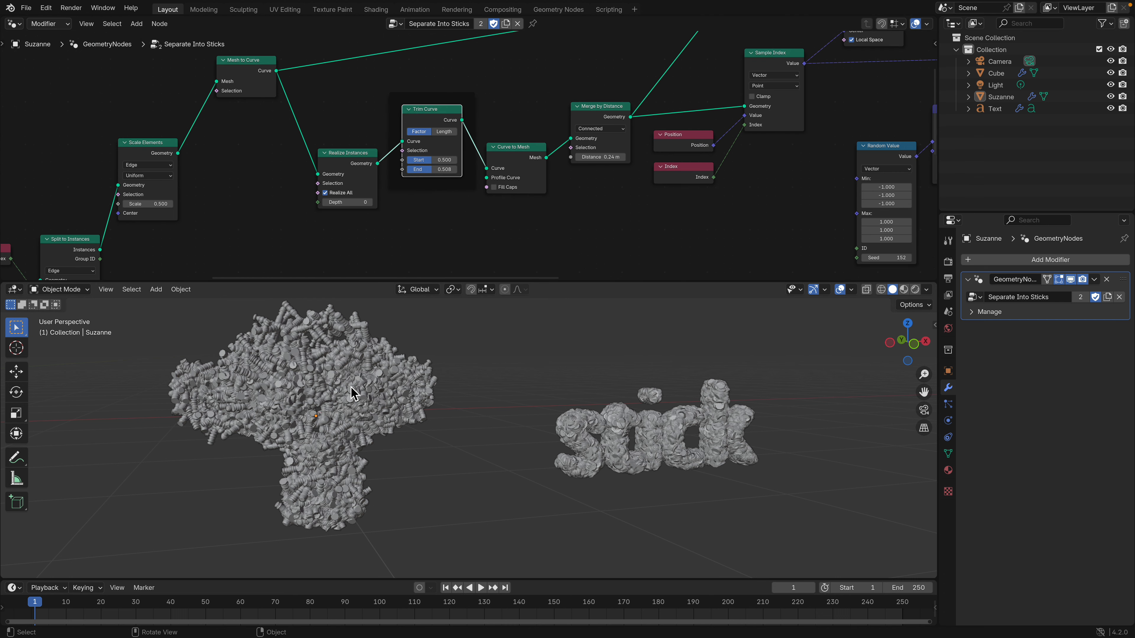
pyautogui.moveTo(382, 207); pyautogui.dragTo(335, 247, button='middle')
pyautogui.moveTo(293, 194); pyautogui.dragTo(288, 179)
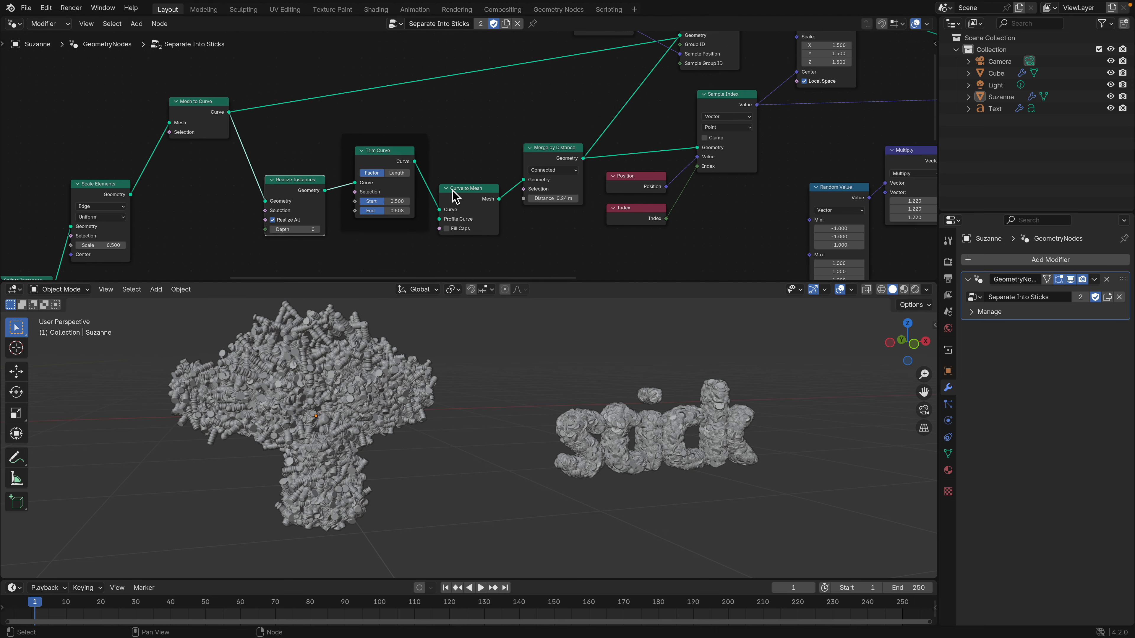
pyautogui.moveTo(444, 191); pyautogui.dragTo(444, 186)
pyautogui.moveTo(545, 159)
pyautogui.mouseDown()
pyautogui.moveTo(550, 170)
pyautogui.moveTo(541, 166)
pyautogui.mouseUp()
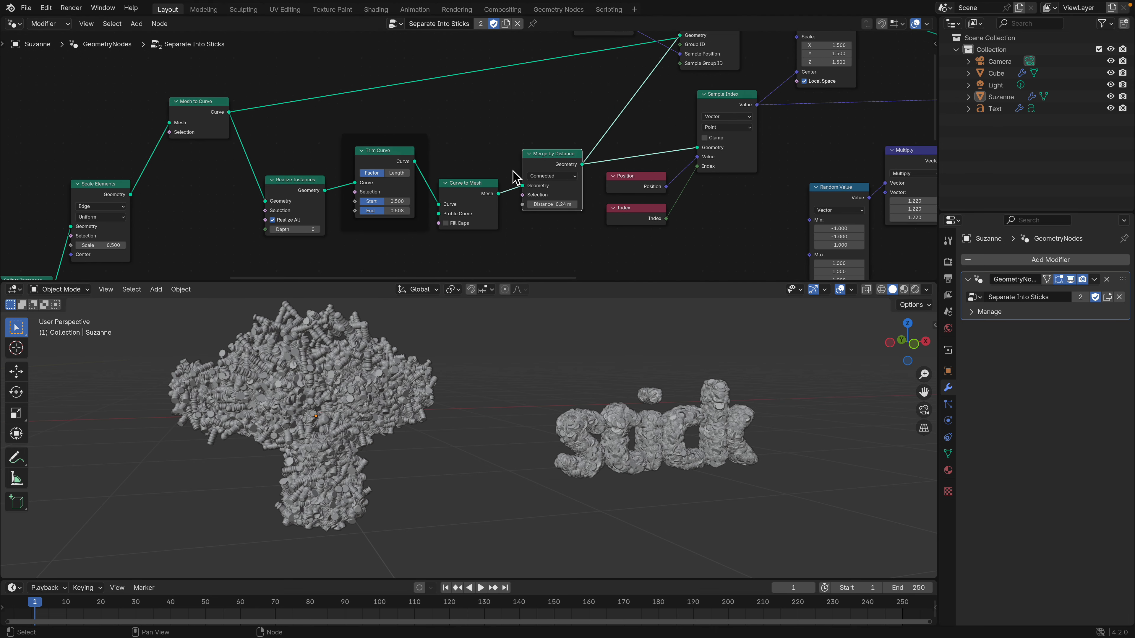
# Examine the Separate Into Sticks node tree from Merge by Distance to the group output, including its overall layout
pyautogui.scroll(-9, 600, 202)
pyautogui.moveTo(588, 190); pyautogui.dragTo(382, 158, button='middle')
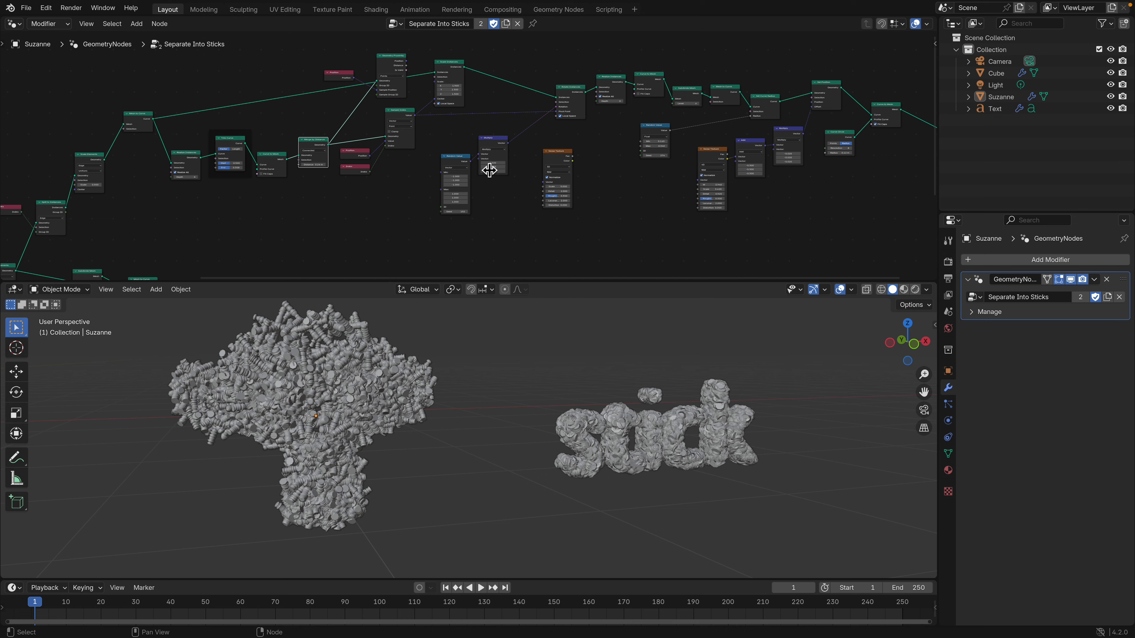
pyautogui.scroll(-3, 484, 165)
pyautogui.moveTo(499, 169); pyautogui.dragTo(415, 163, button='middle')
pyautogui.scroll(6, 422, 160)
pyautogui.moveTo(497, 151); pyautogui.dragTo(440, 161, button='middle')
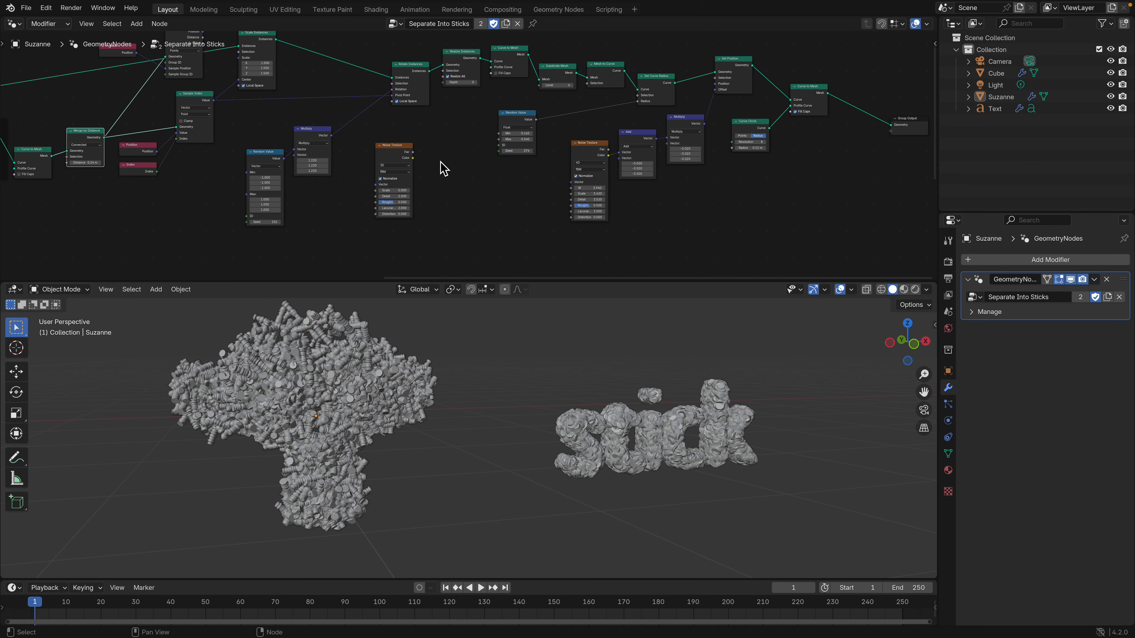
pyautogui.moveTo(491, 388); pyautogui.dragTo(452, 385, button='middle')
pyautogui.moveTo(479, 207); pyautogui.dragTo(466, 228, button='middle')
pyautogui.moveTo(561, 175); pyautogui.dragTo(758, 170, button='middle')
pyautogui.scroll(-3, 536, 167)
pyautogui.scroll(-3, 631, 139)
pyautogui.moveTo(631, 139); pyautogui.dragTo(700, 127, button='middle')
pyautogui.moveTo(437, 160); pyautogui.dragTo(570, 125, button='middle')
pyautogui.scroll(-2, 597, 119)
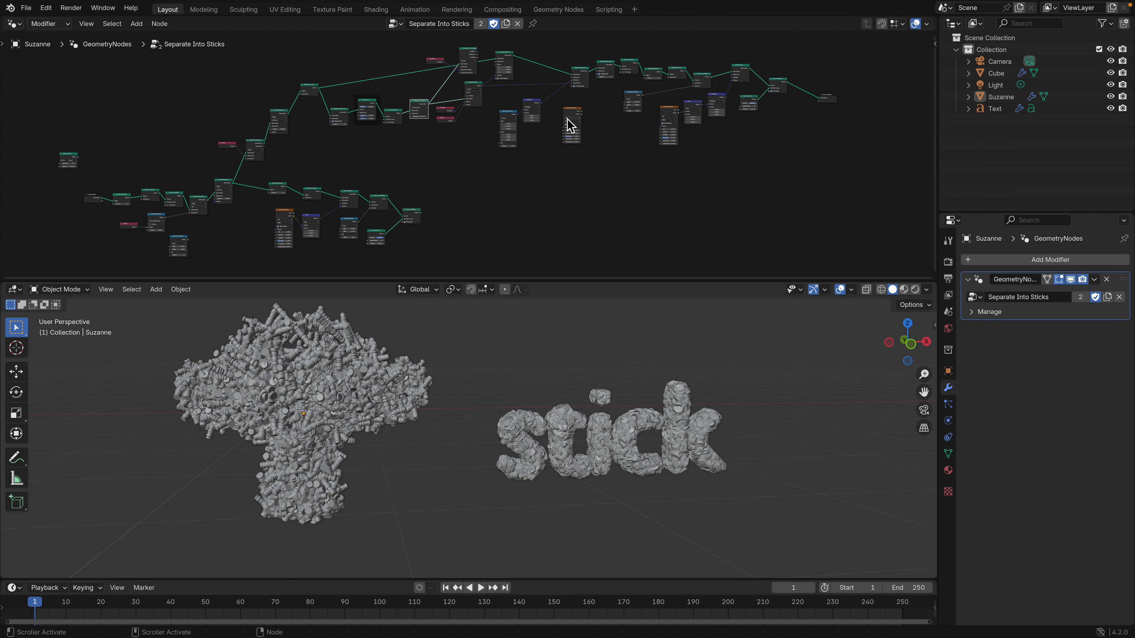
pyautogui.moveTo(755, 8)
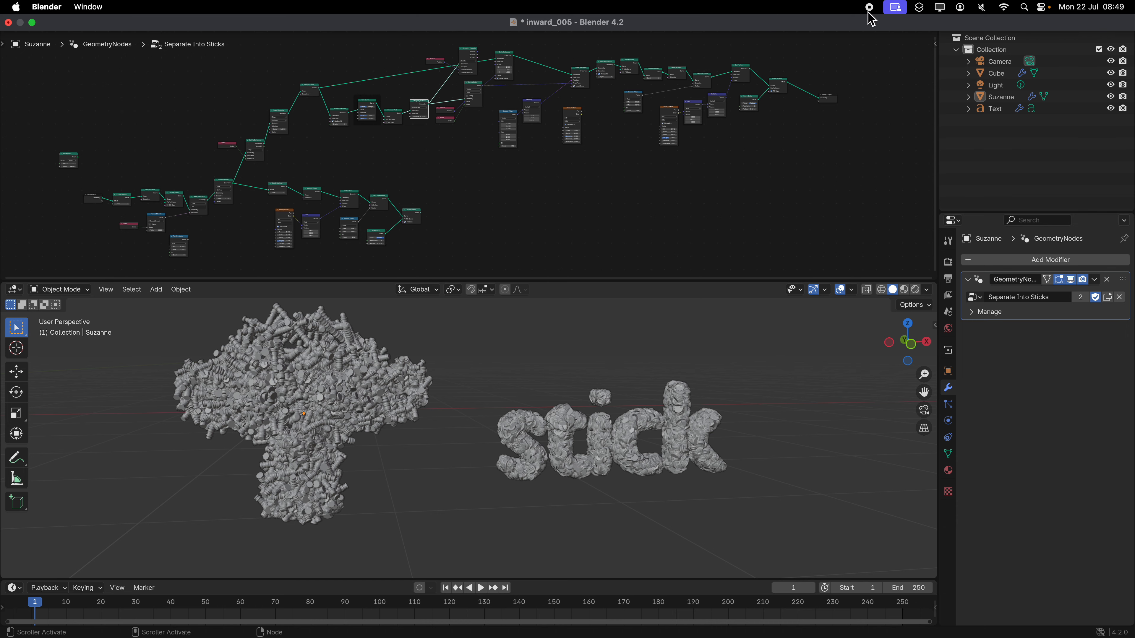